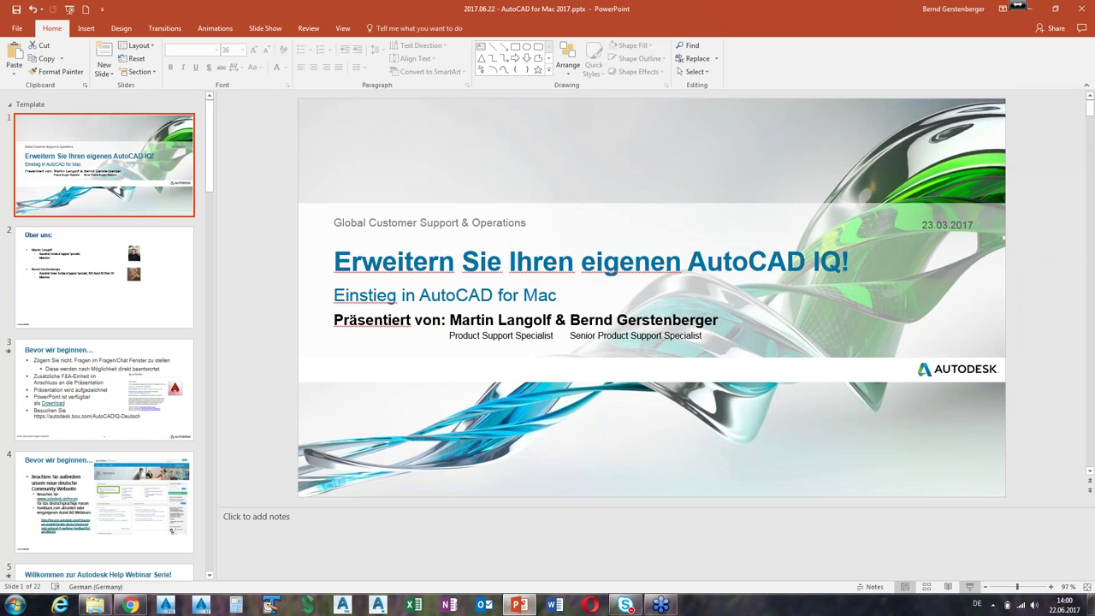
# Step: Start the full-screen slide show and advance past the title and Über uns slides to 'Bevor wir beginnen…'
pyautogui.click(970, 586)
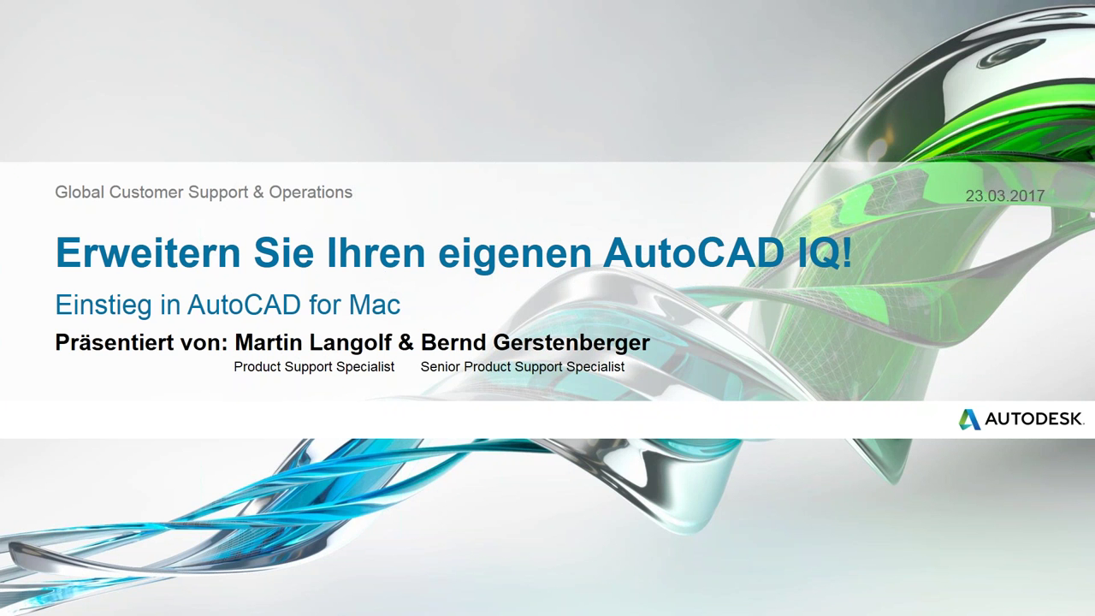
pyautogui.press('Right')
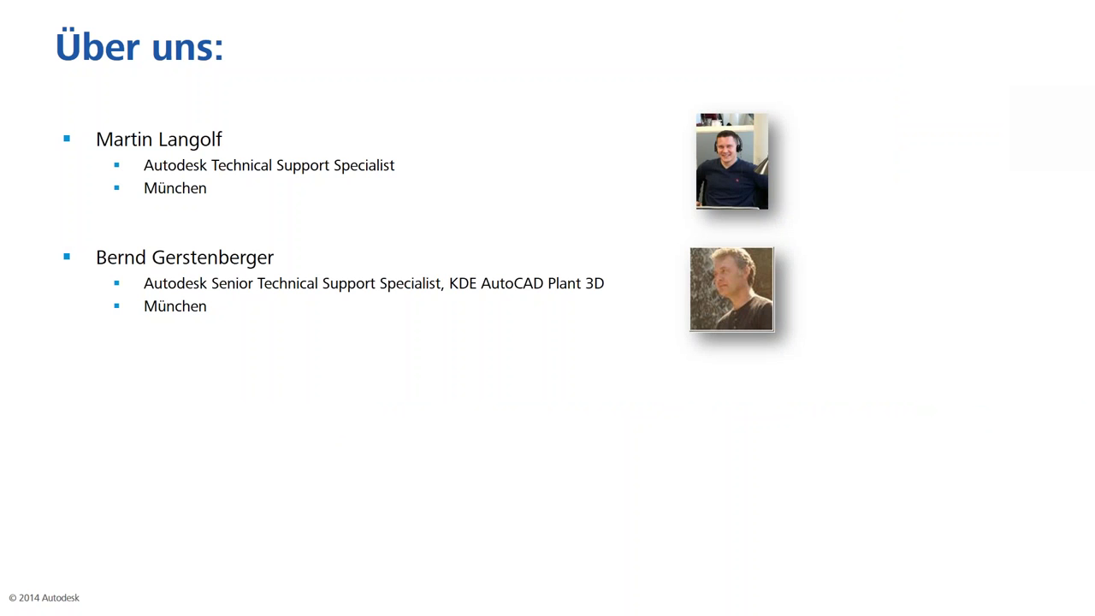
pyautogui.press('Right')
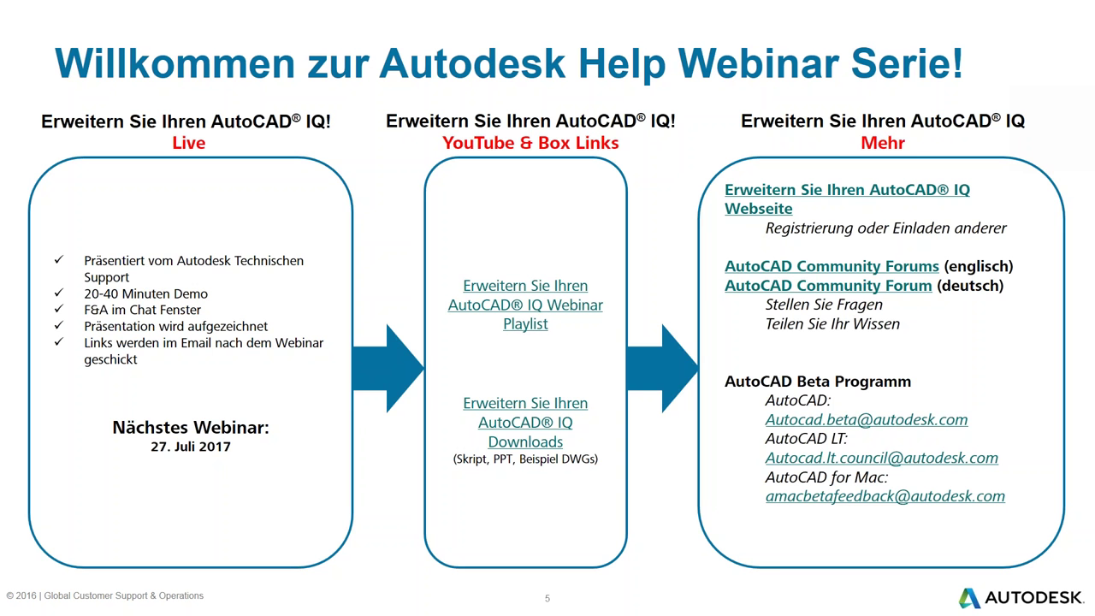
# Step: Advance to the Autodesk Knowledge Network slide with its Kundendienst, Installation, Benutzerkonten and Community links
pyautogui.press('Right')
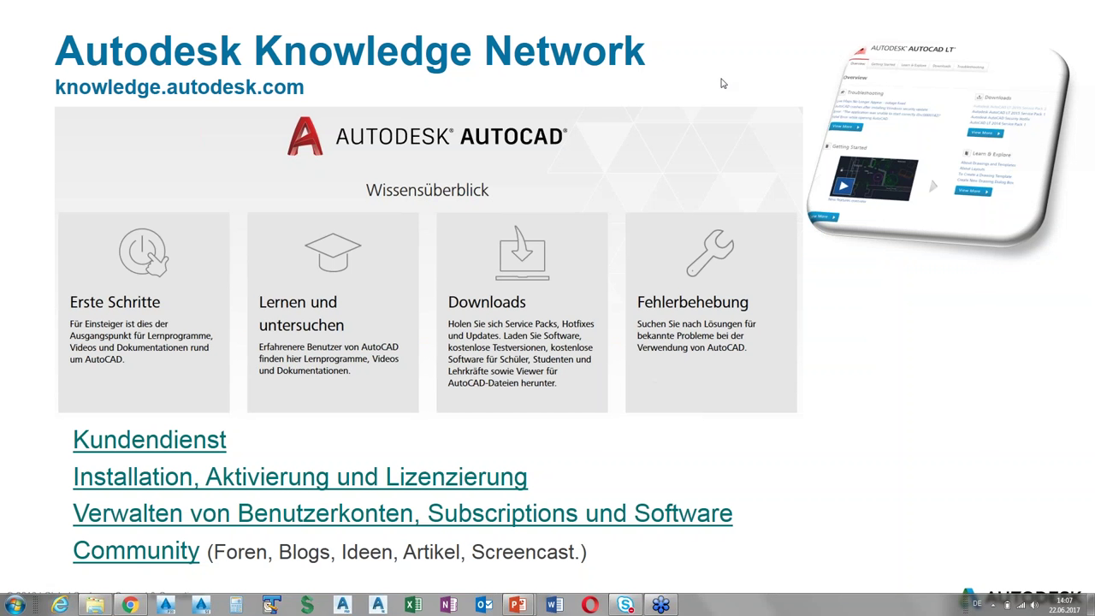
# Step: Advance to slide 7, 'Ein bißchen Geschichte', with the spiraling clock-face image
pyautogui.press('Right')
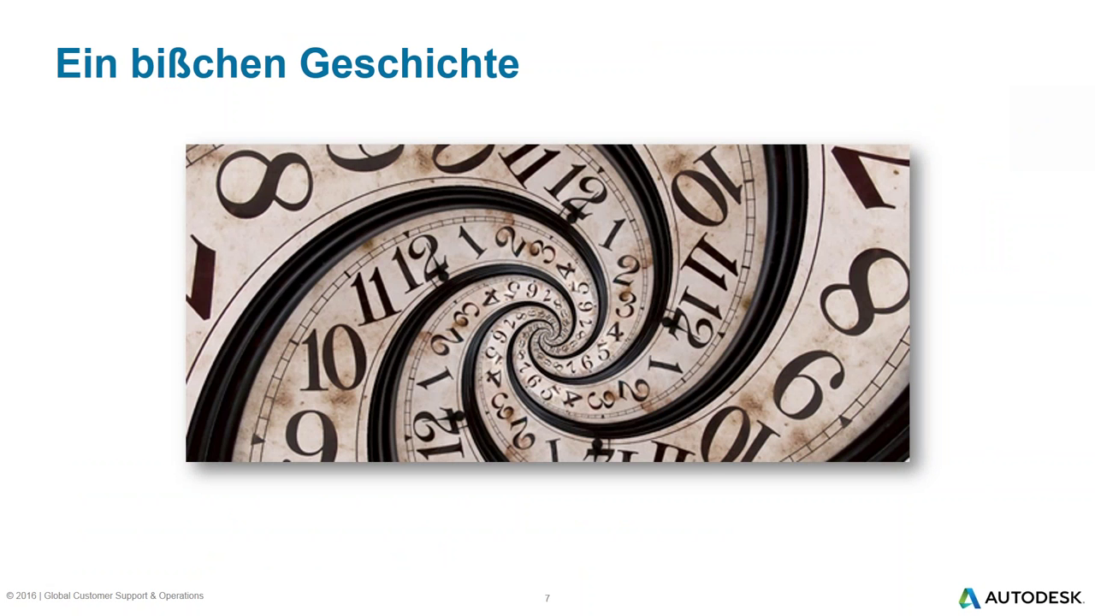
# Step: Advance to slide 8, the AutoCAD for Mac history timeline from 1994 to 2010
pyautogui.press('Right')
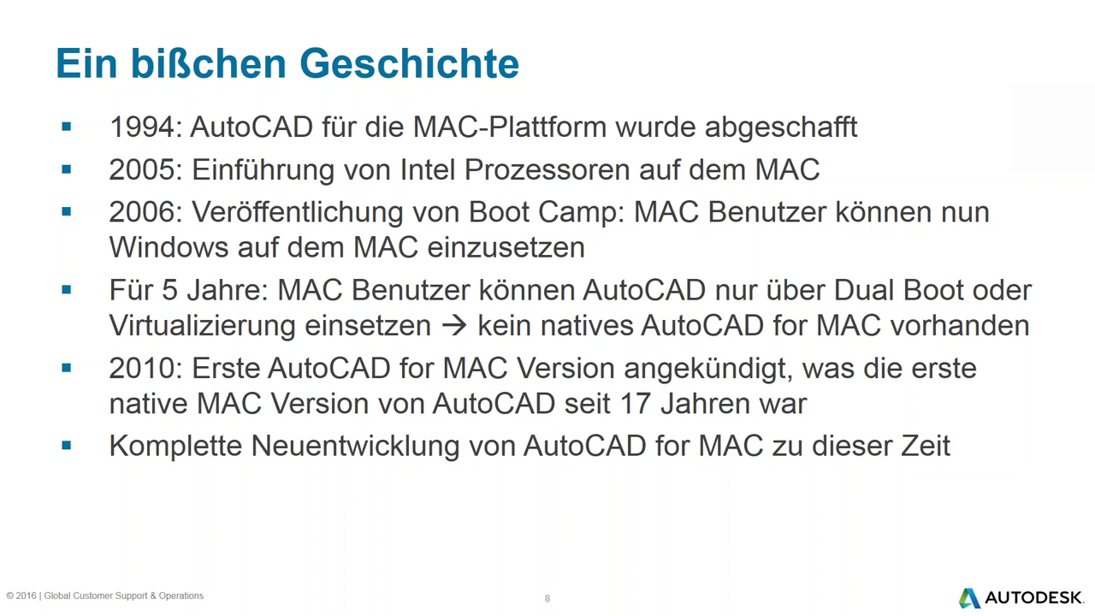
# Step: Step back to the spiral clock slide, then forward to slide 10 on Intel and Boot Camp
pyautogui.press('Left')
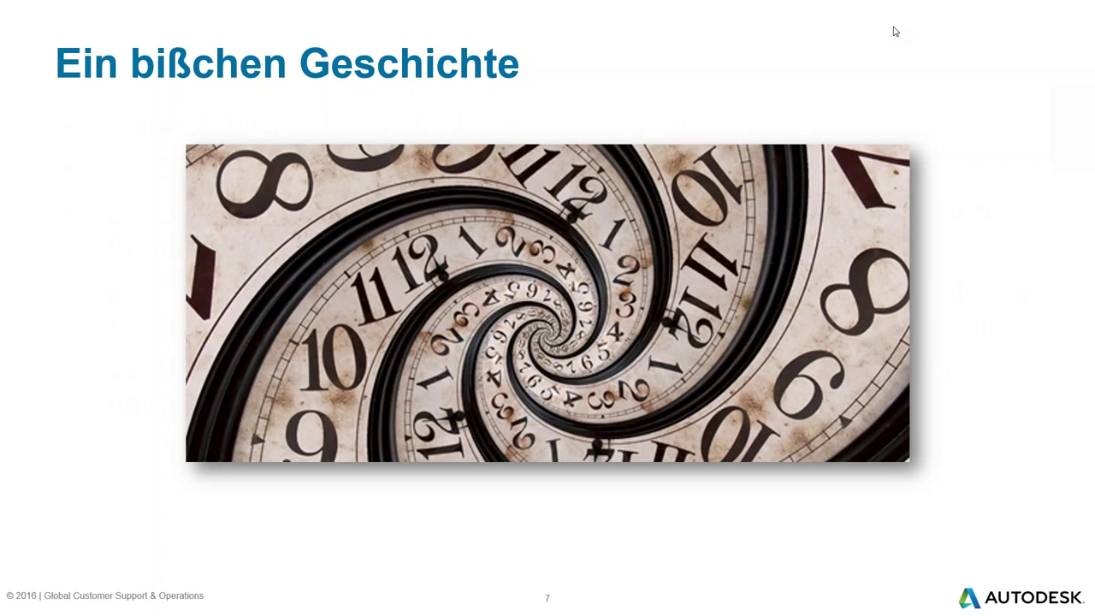
pyautogui.press('Right')
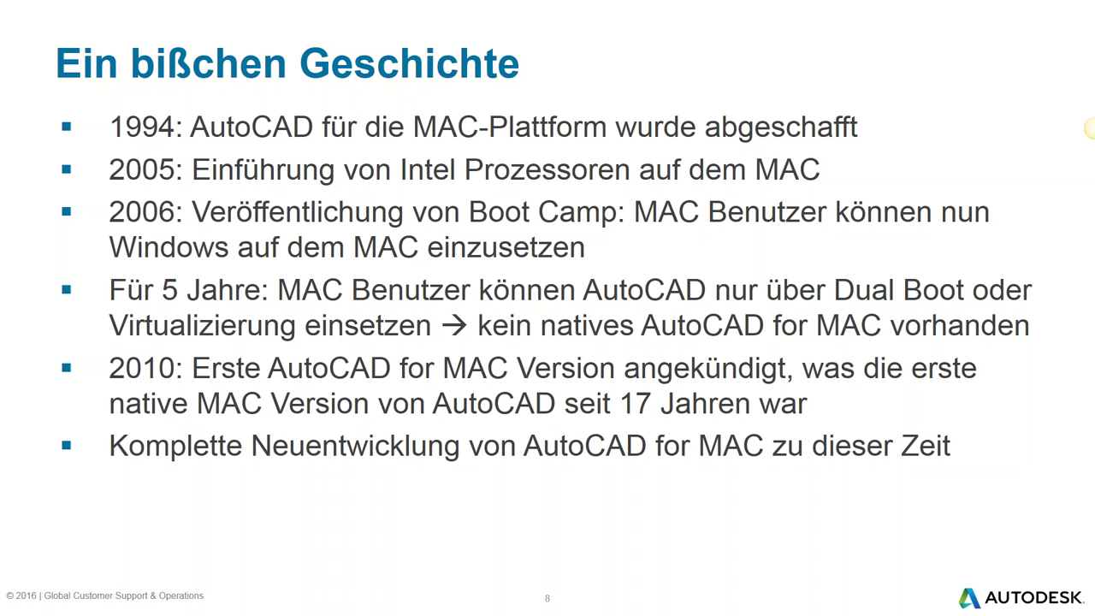
pyautogui.press('Right')
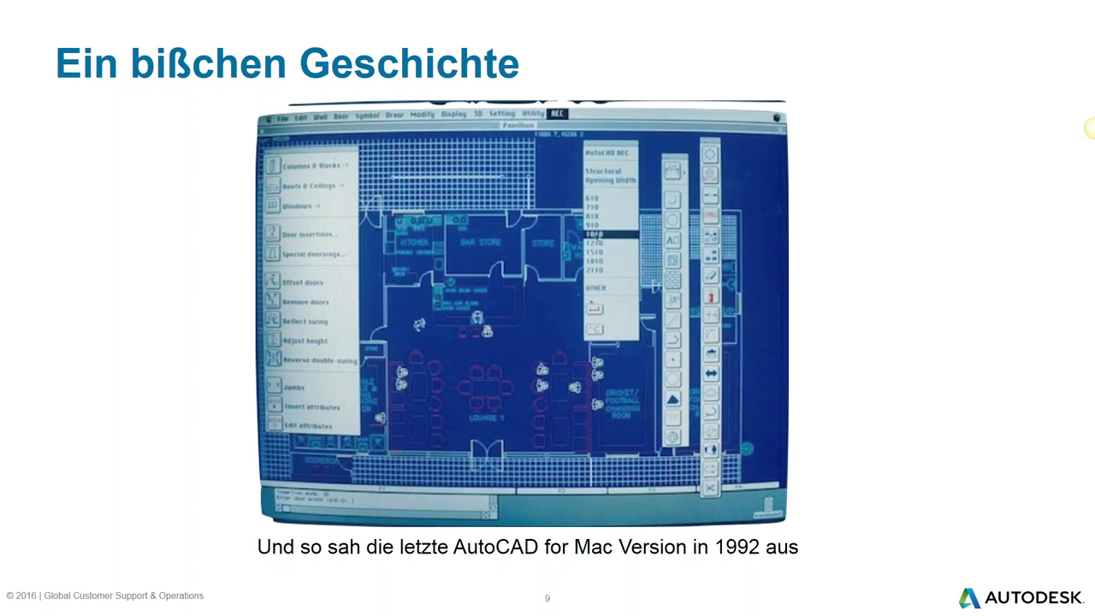
pyautogui.press('Right')
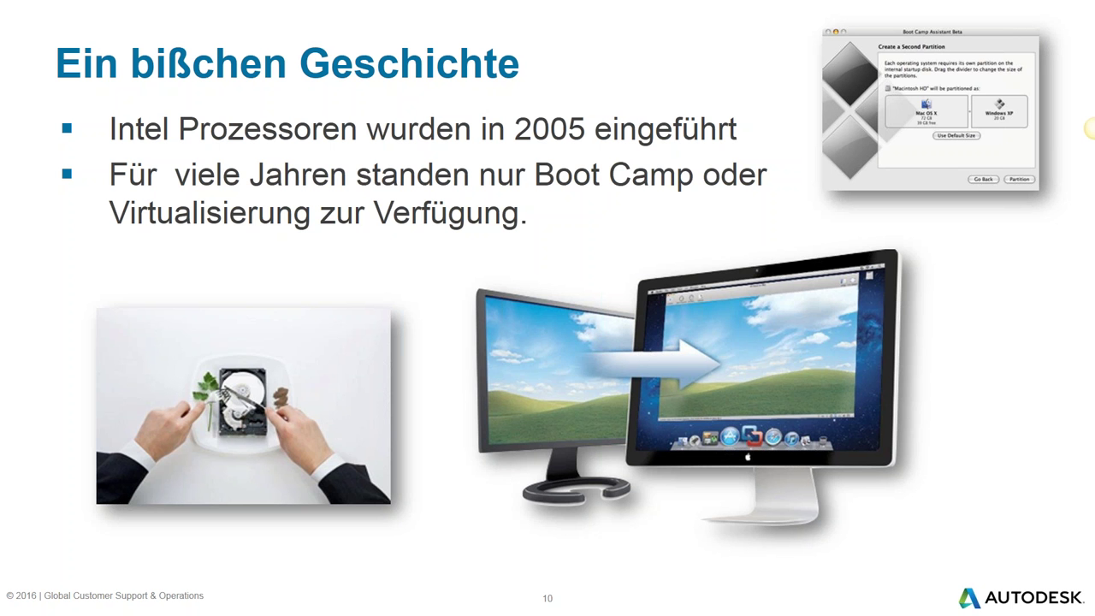
# Step: Advance to slide 11 about the completely redeveloped 2010 native Mac AutoCAD
pyautogui.press('Right')
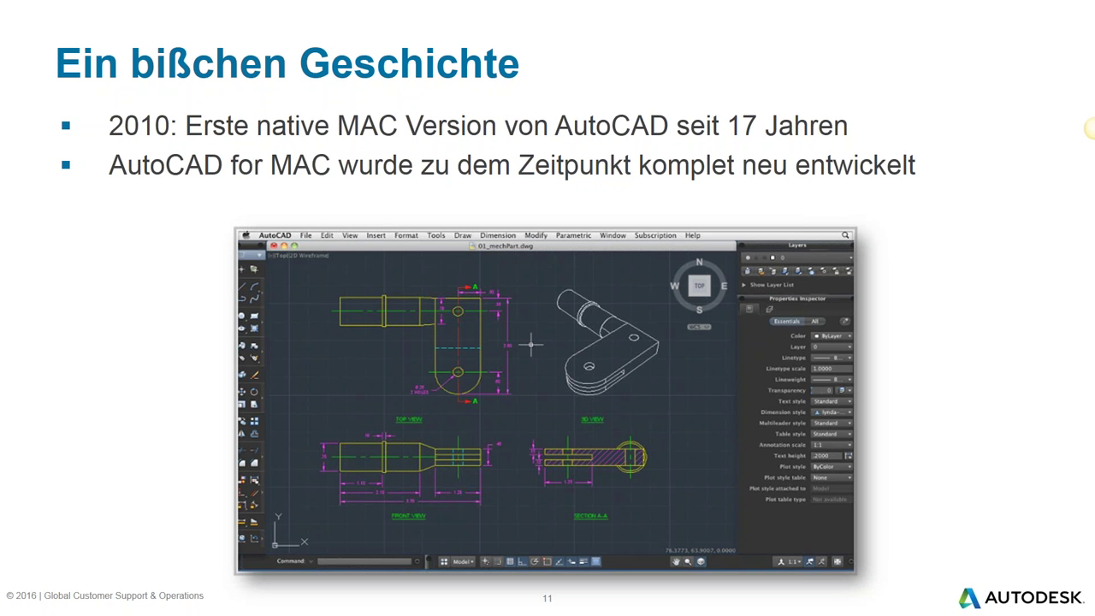
# Step: Advance to slide 12, 'Wo sind wir?', listing four features missing from the first release
pyautogui.press('Right')
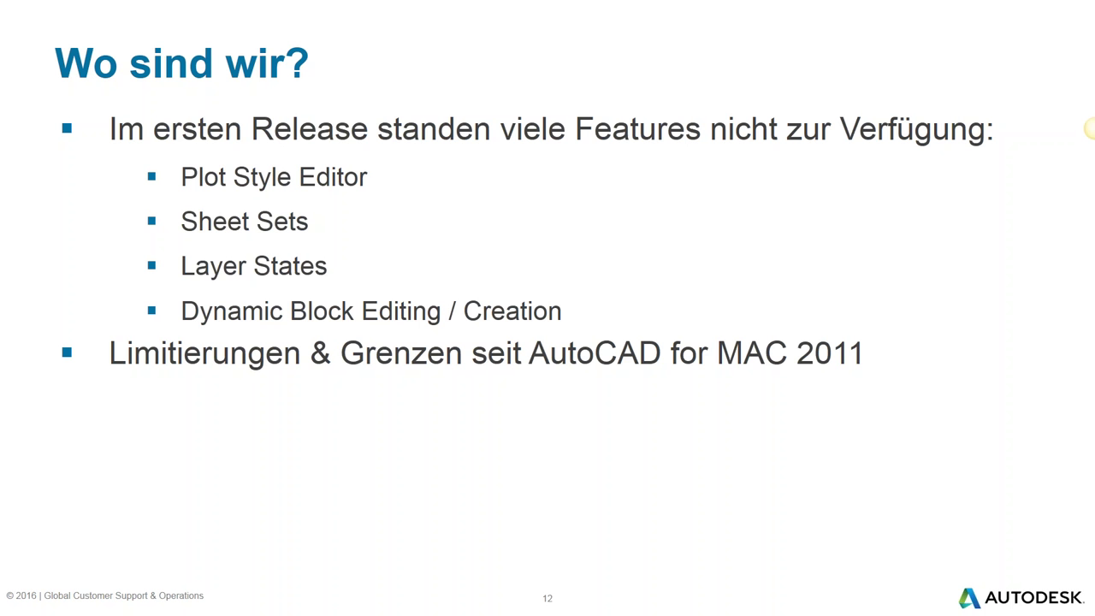
# Step: Advance to slide 13 listing major extensions from 2012 LT and XREF to 2017 Touchbar
pyautogui.press('Right')
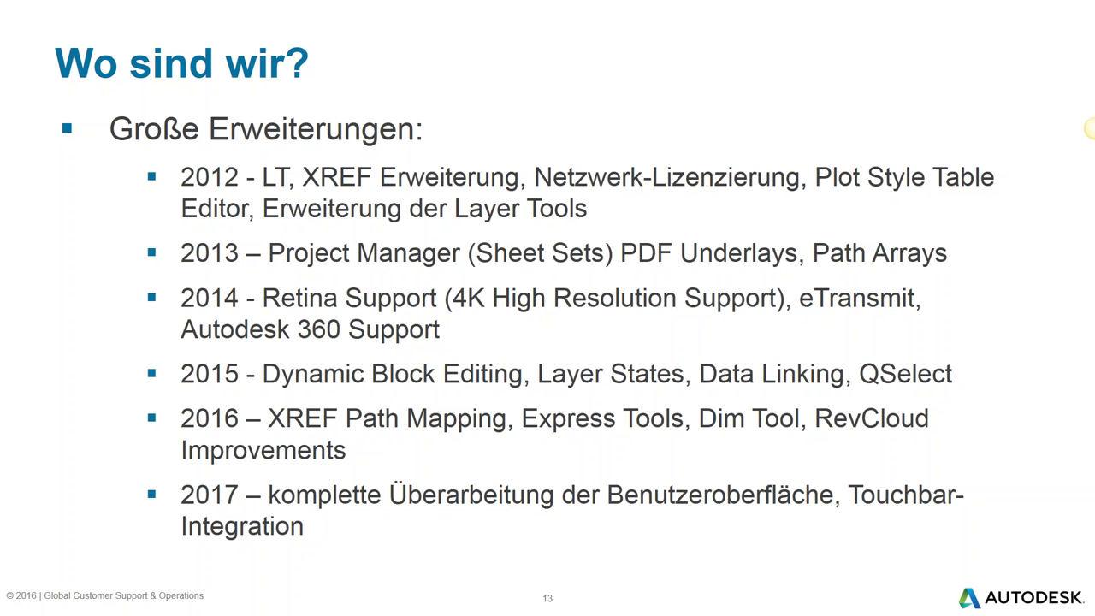
# Step: Advance to slide 14 stating 90% of users can do everything in the Mac release
pyautogui.press('Right')
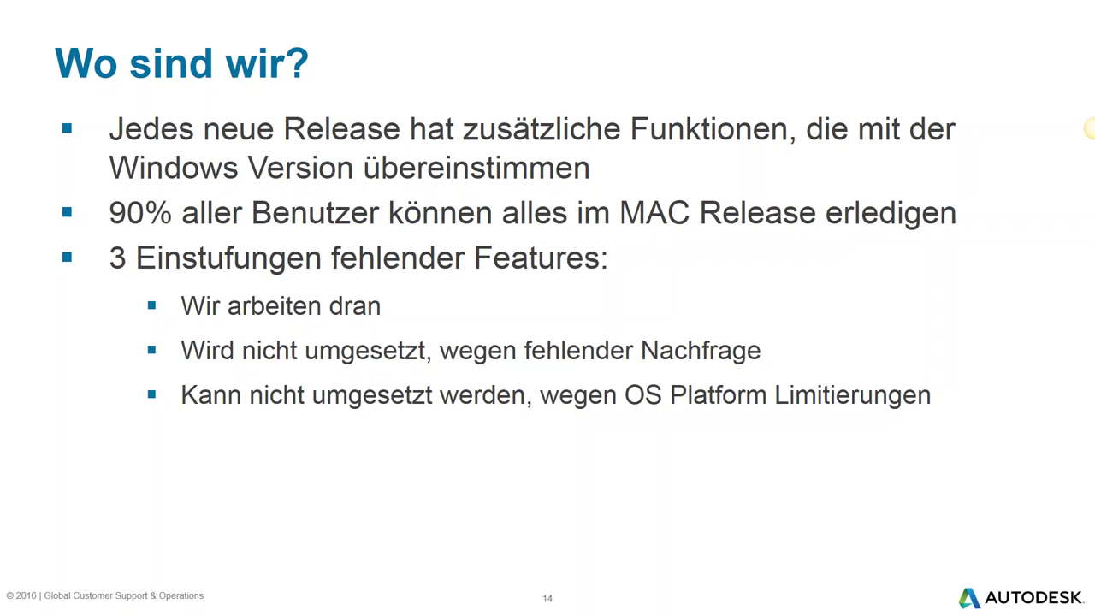
# Step: Advance to slide 15, 'Was ist anders?', mapping Windows tools to Mac equivalents
pyautogui.press('Right')
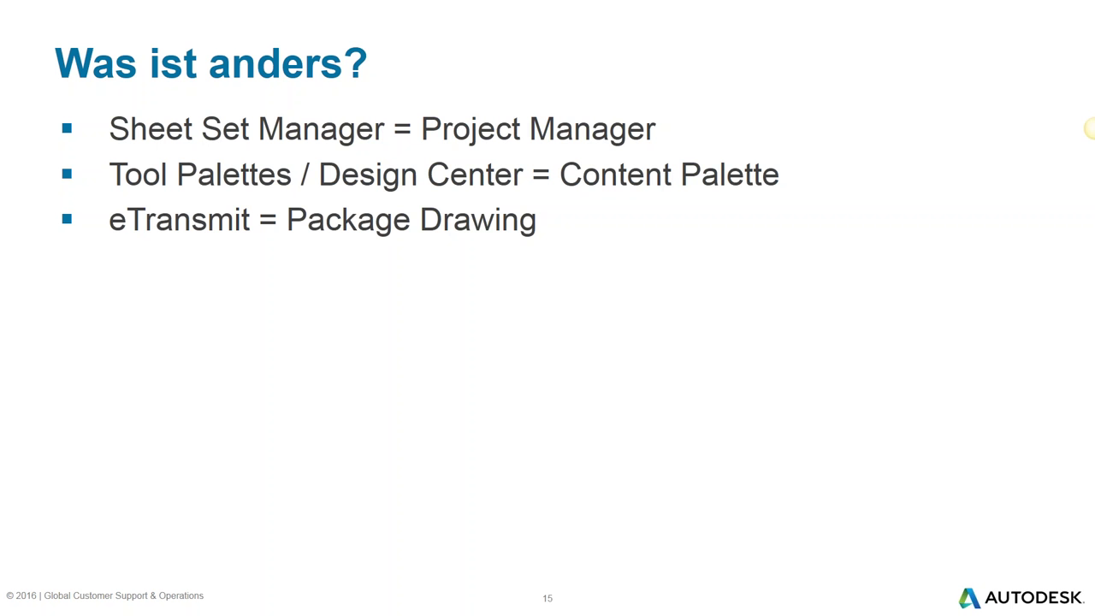
# Step: Advance the slideshow to slide 16, 'Was für Vorteile hat ein AutoCAD for Mac?'
pyautogui.press('Right')
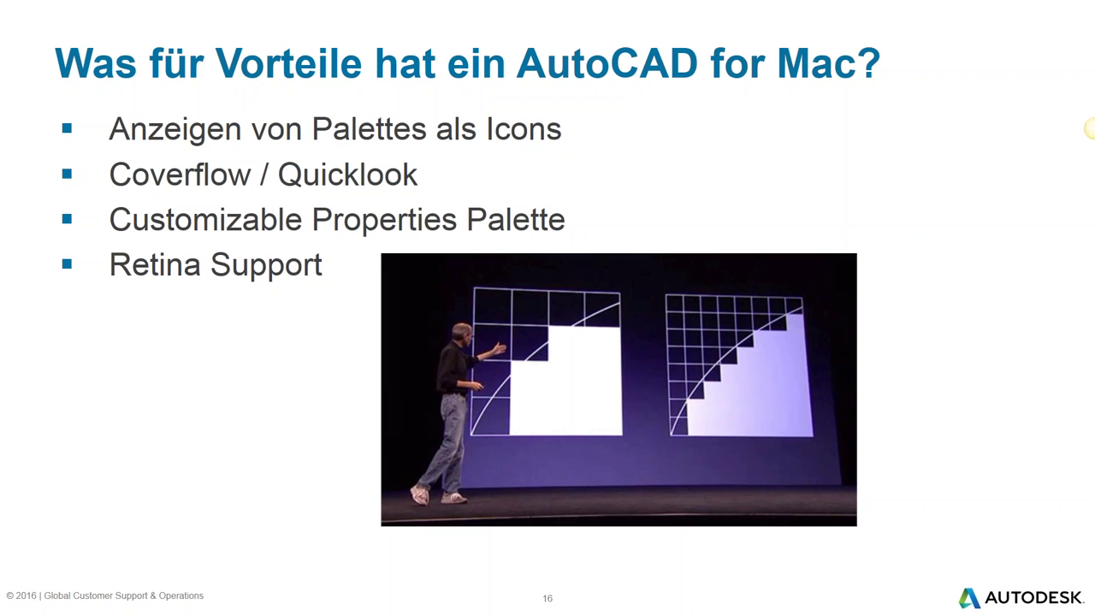
# Step: Advance through slides 17–19 to 'Lasst es uns in AutoCAD sehen…', then end the slideshow
pyautogui.press('Right')
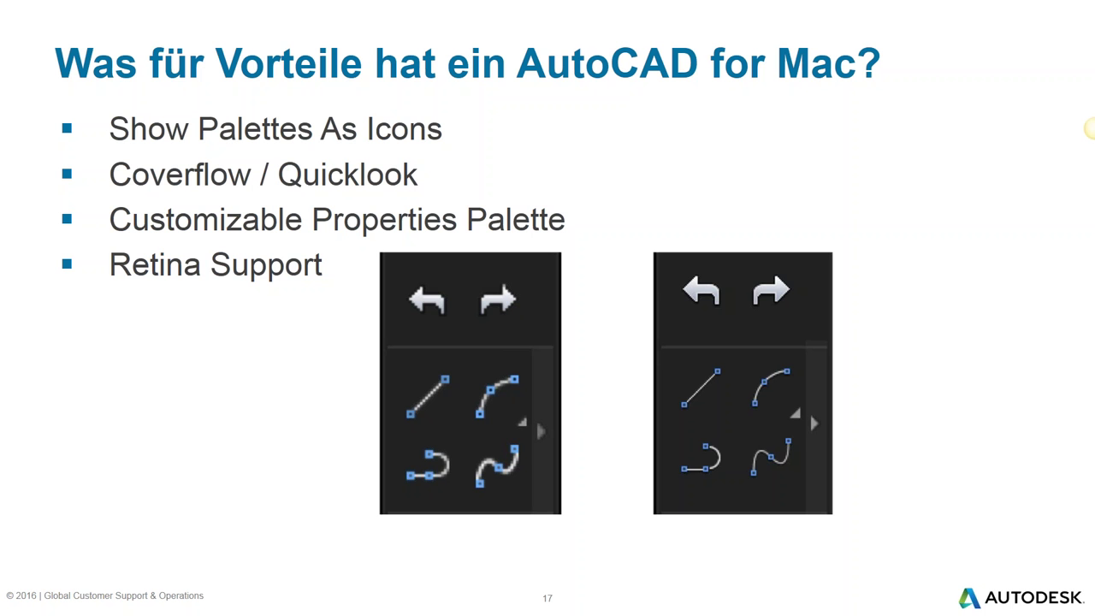
pyautogui.press('Right')
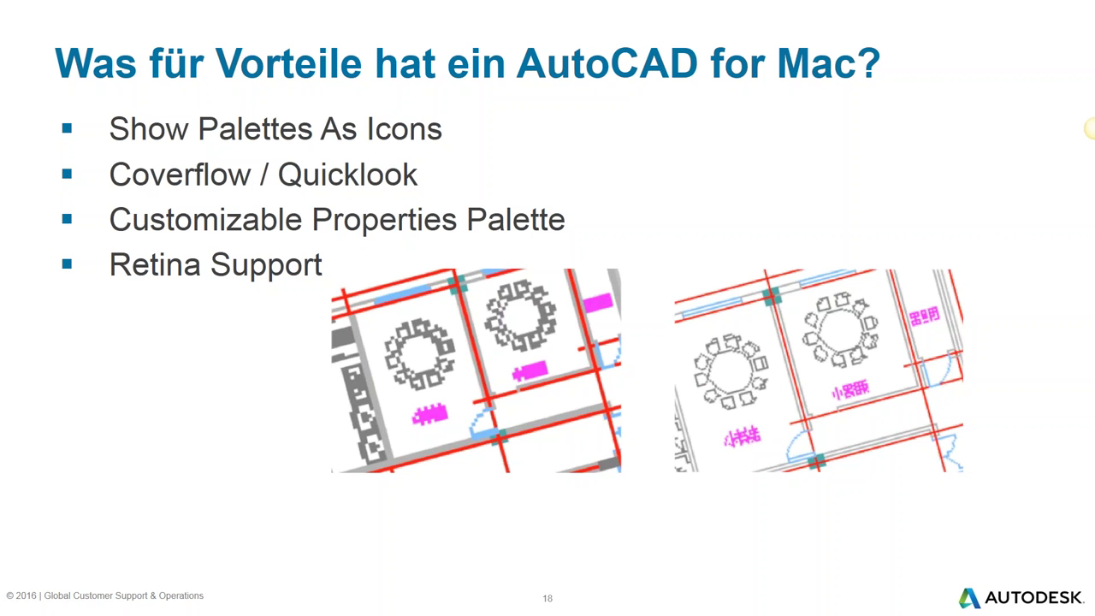
pyautogui.press('Right')
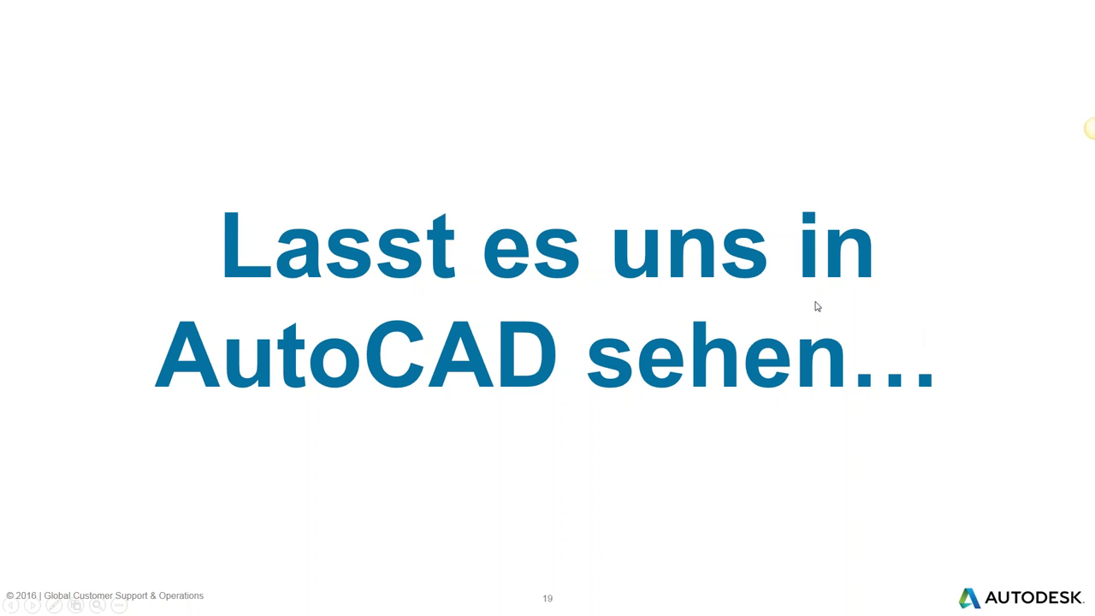
pyautogui.press('Escape')
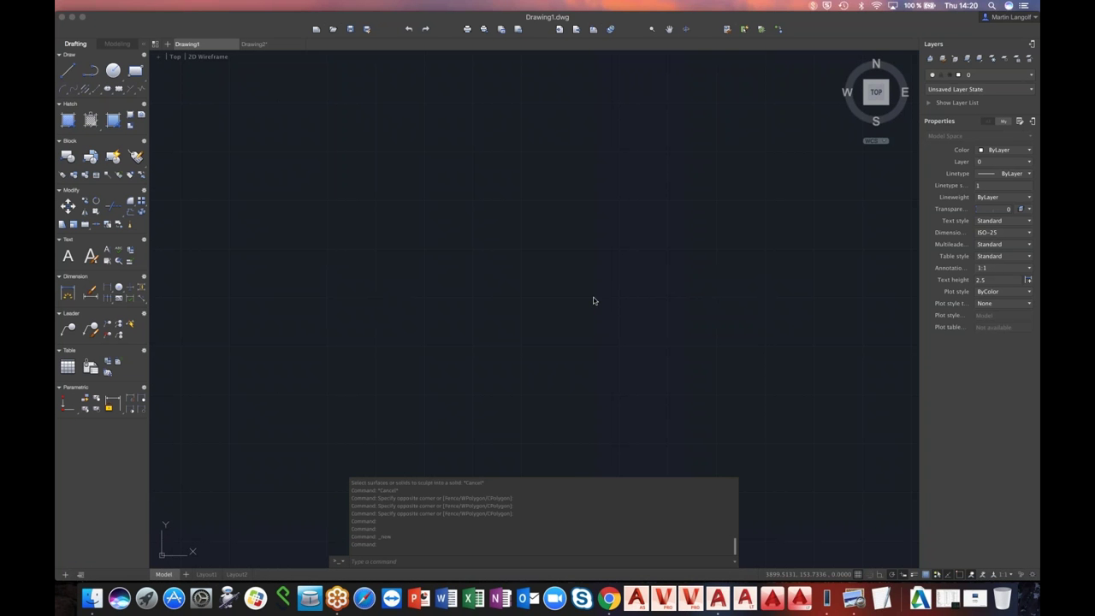
pyautogui.click(593, 301)
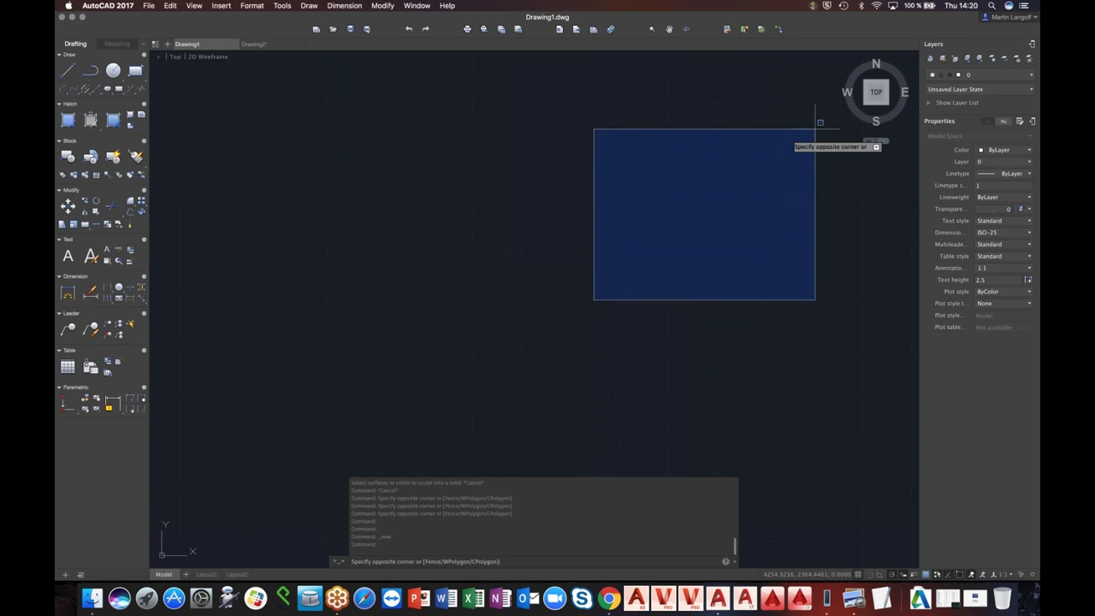
pyautogui.click(659, 208)
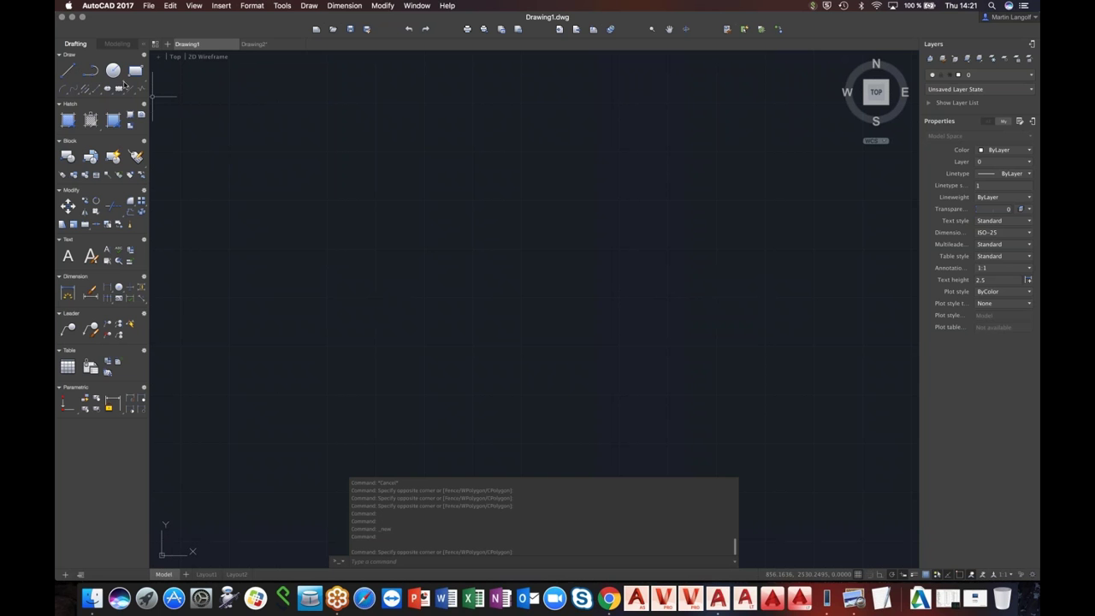
# Step: Preview the Circle flyout's options without choosing one, then show the File menu's commands
pyautogui.click(114, 72)
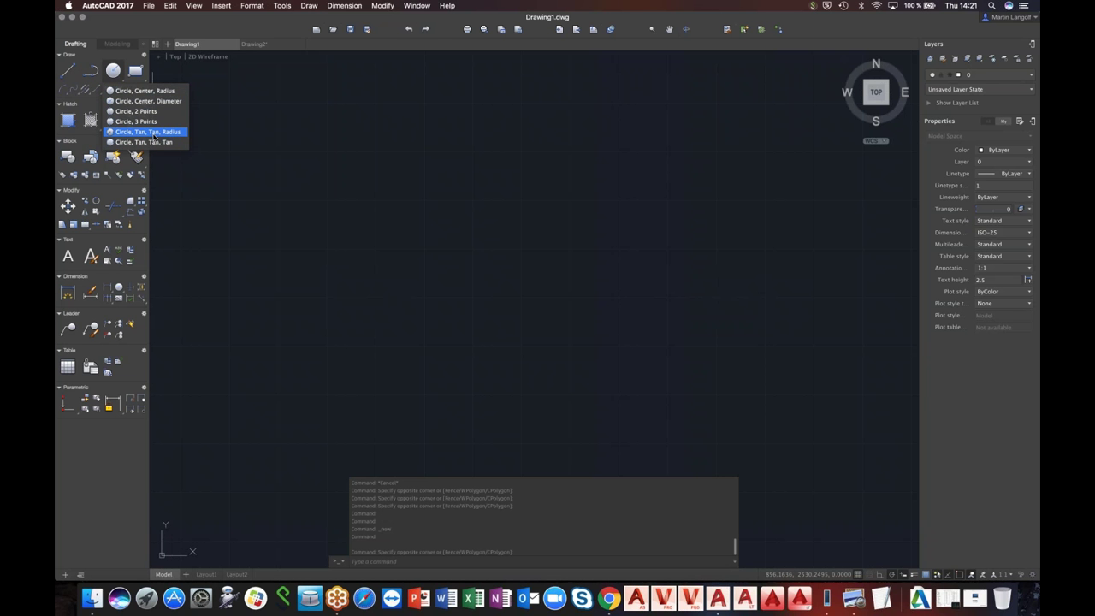
pyautogui.click(329, 150)
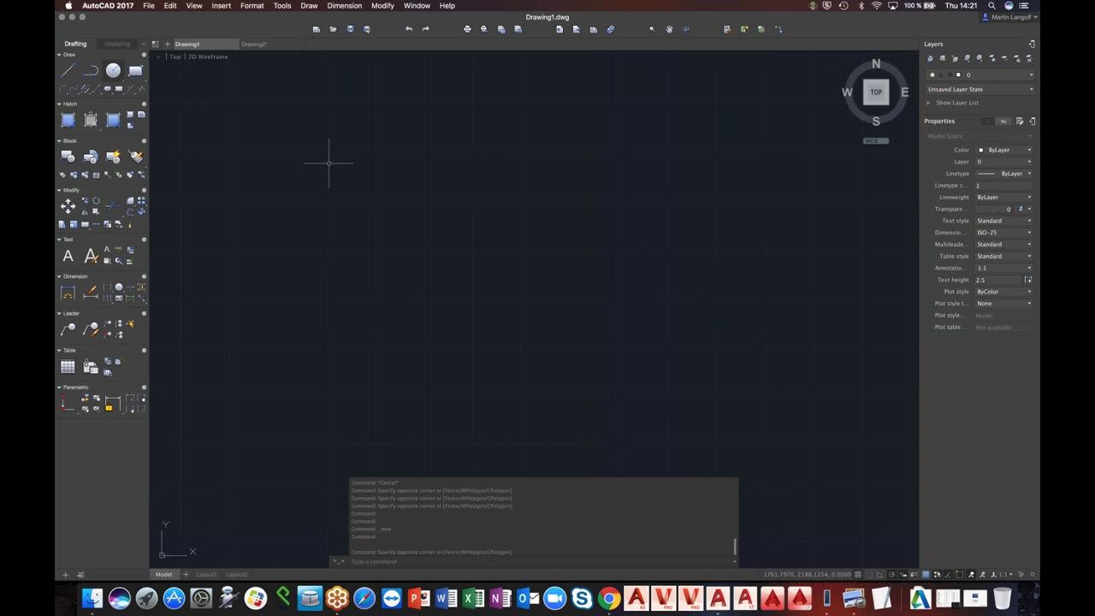
pyautogui.click(148, 9)
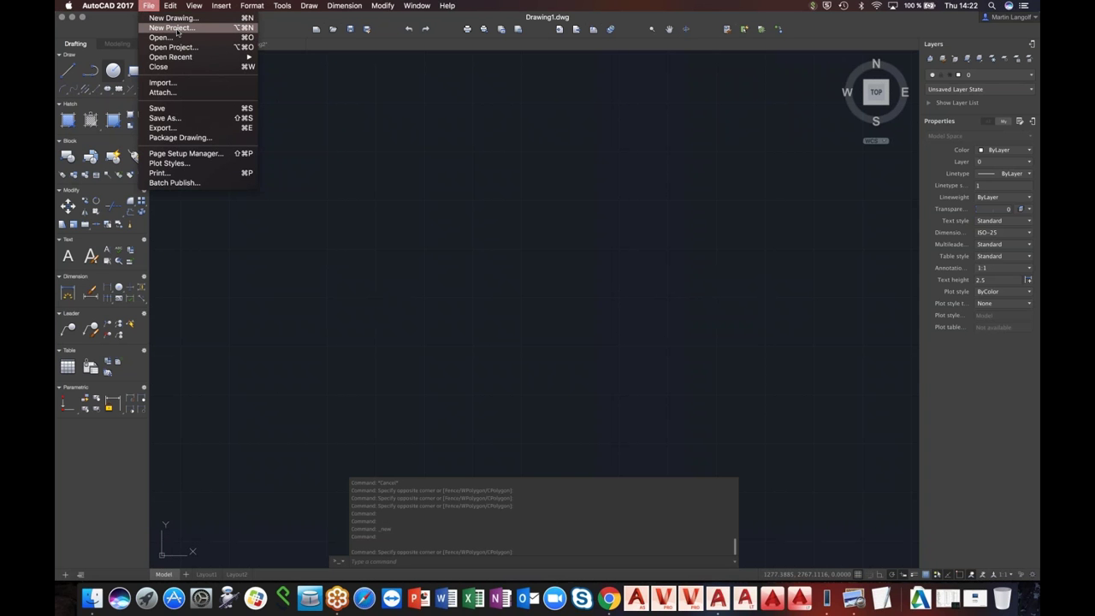
pyautogui.click(545, 282)
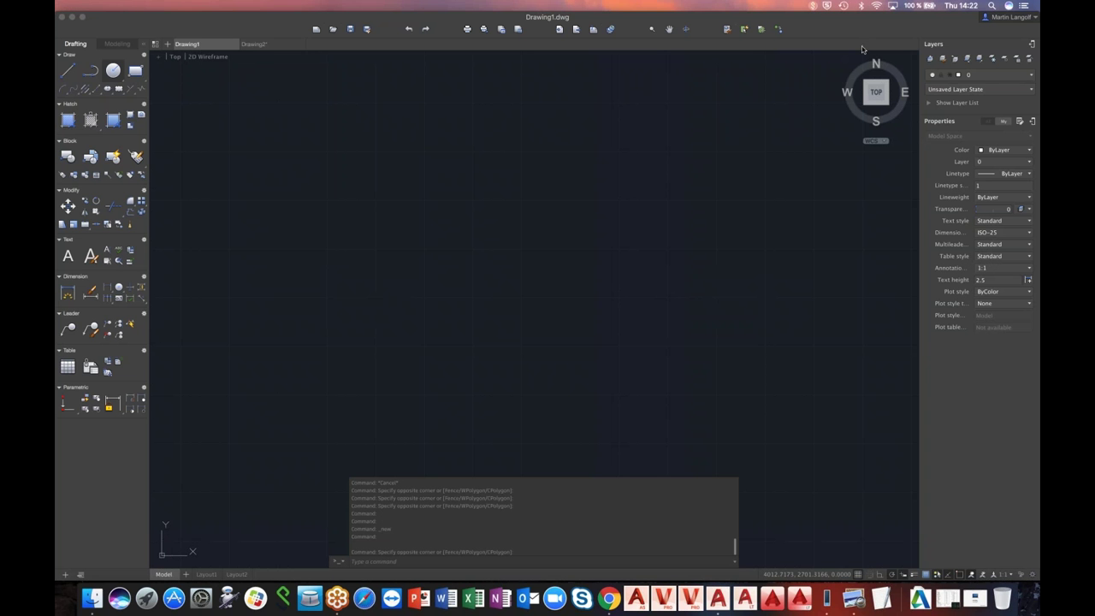
pyautogui.click(787, 177)
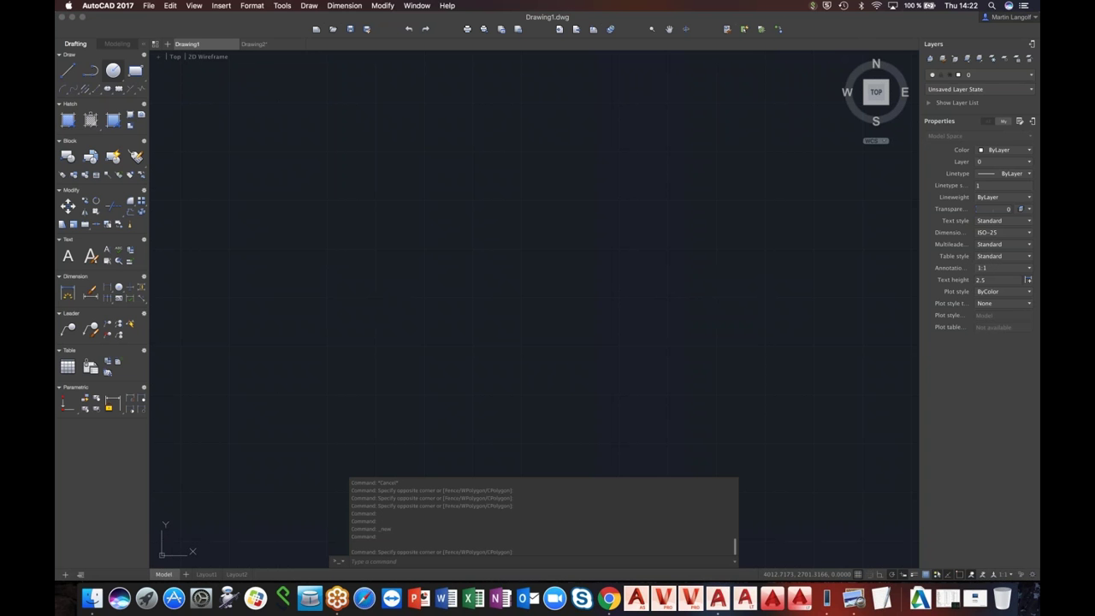
pyautogui.click(774, 188)
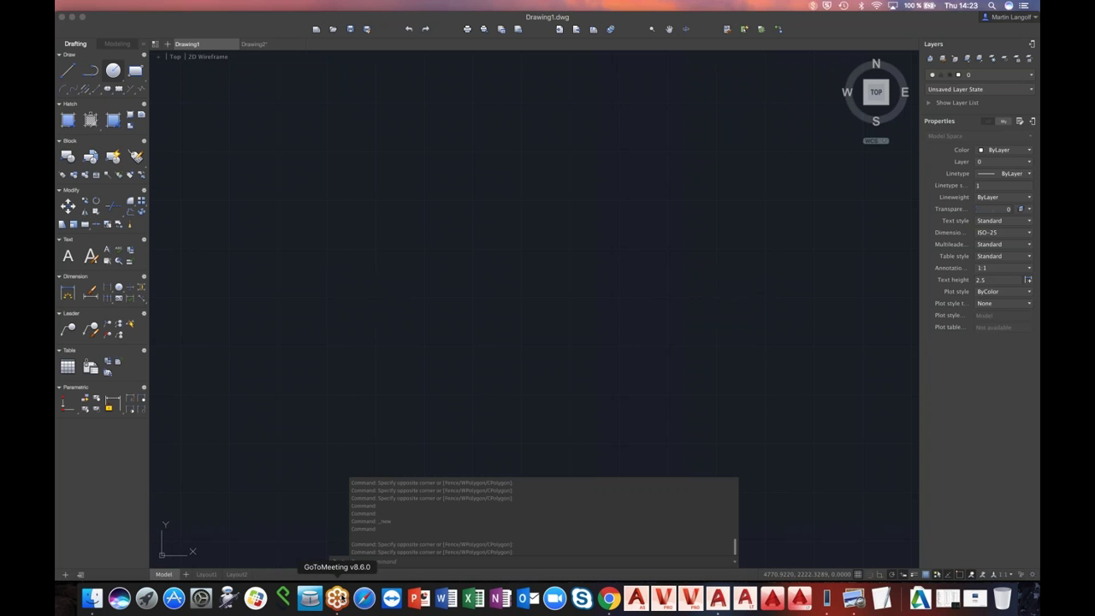
pyautogui.click(337, 598)
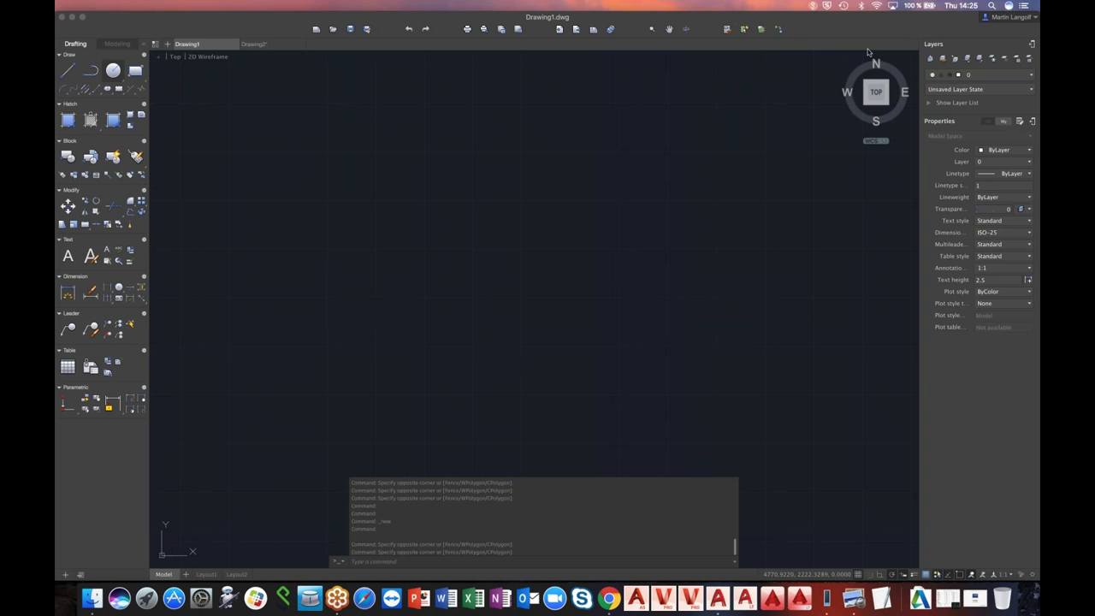
pyautogui.click(491, 268)
pyautogui.click(425, 301)
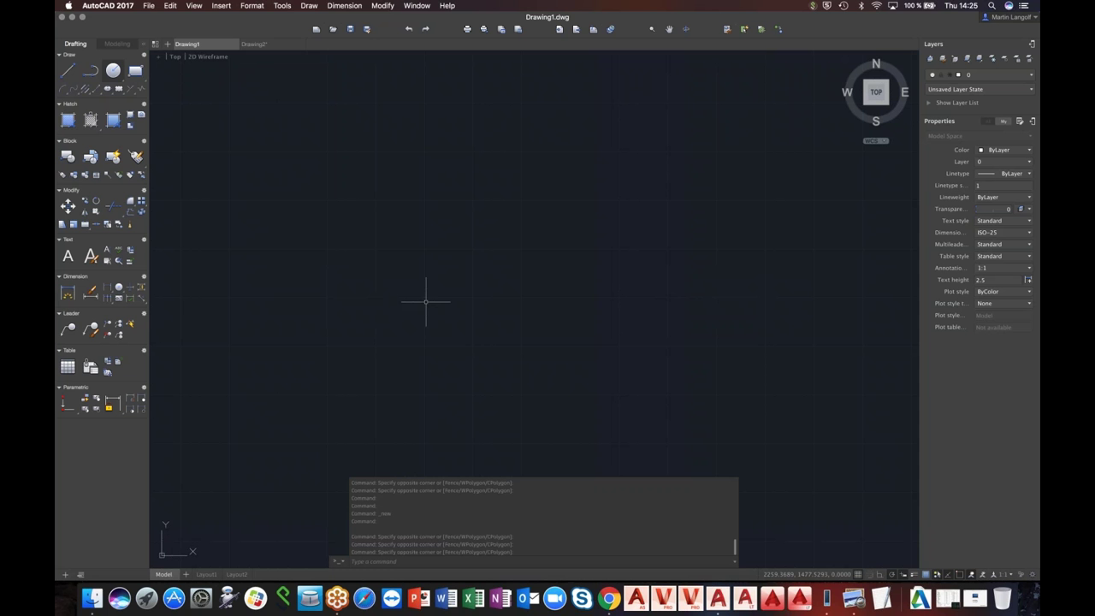
pyautogui.click(151, 7)
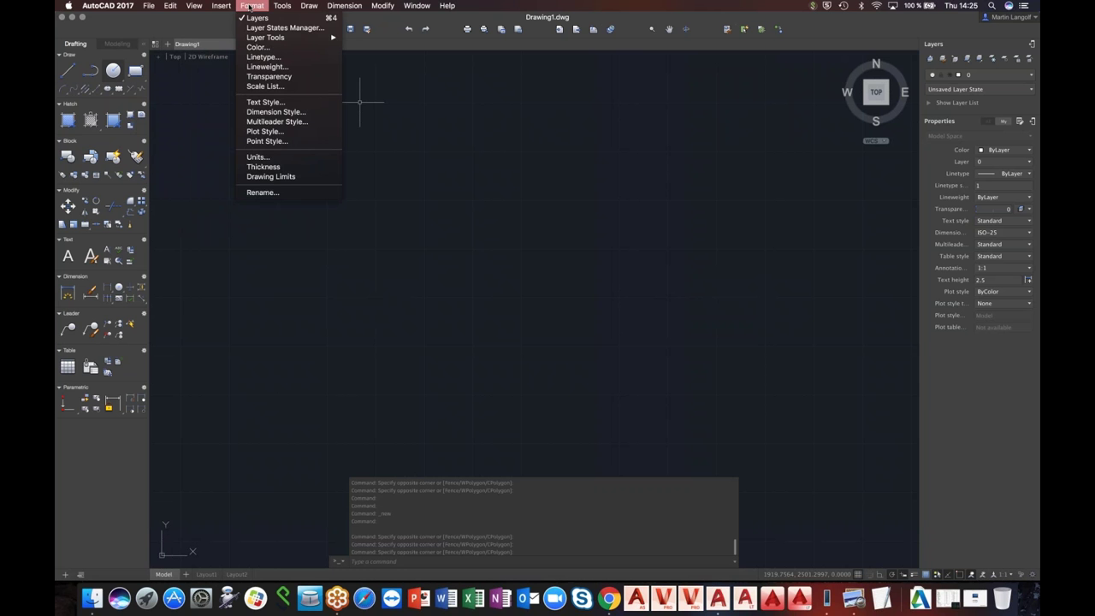
pyautogui.click(413, 402)
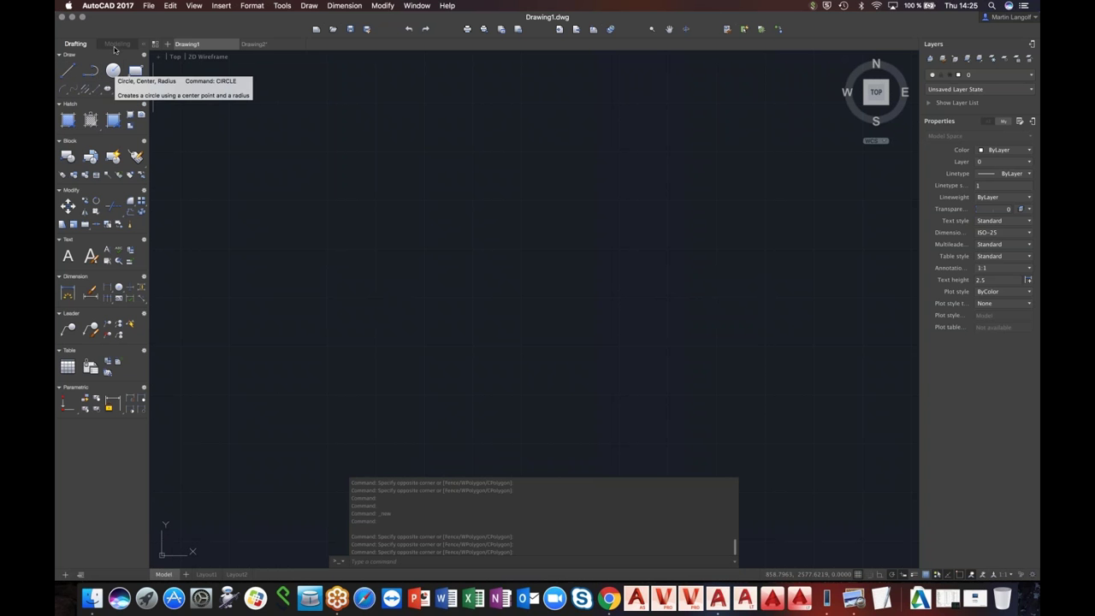
pyautogui.click(118, 43)
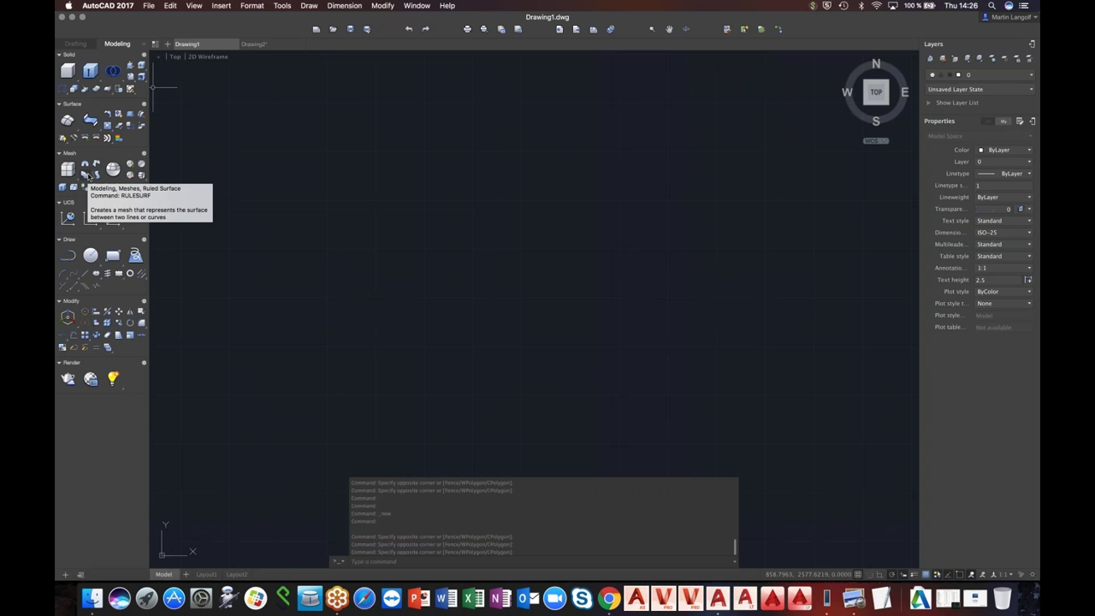
pyautogui.click(72, 44)
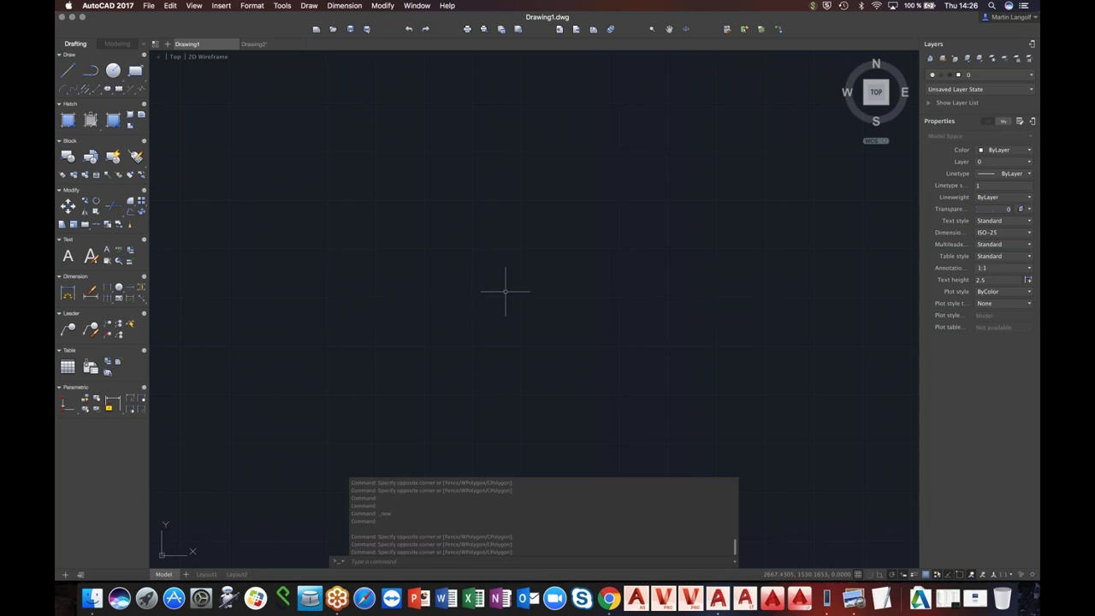
# Step: Draw a rectangle from two opposite corner points
pyautogui.click(135, 71)
pyautogui.click(424, 246)
pyautogui.click(683, 416)
# Step: Start a hatch and pick the GOST_GROUND pattern from the Hatch Library
pyautogui.click(69, 119)
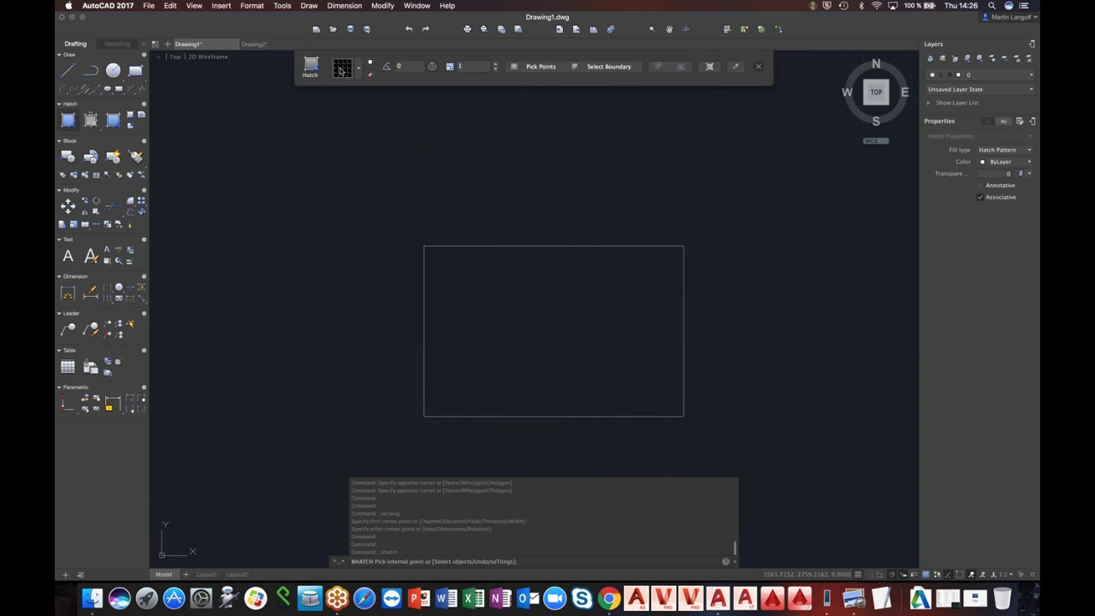
pyautogui.click(358, 69)
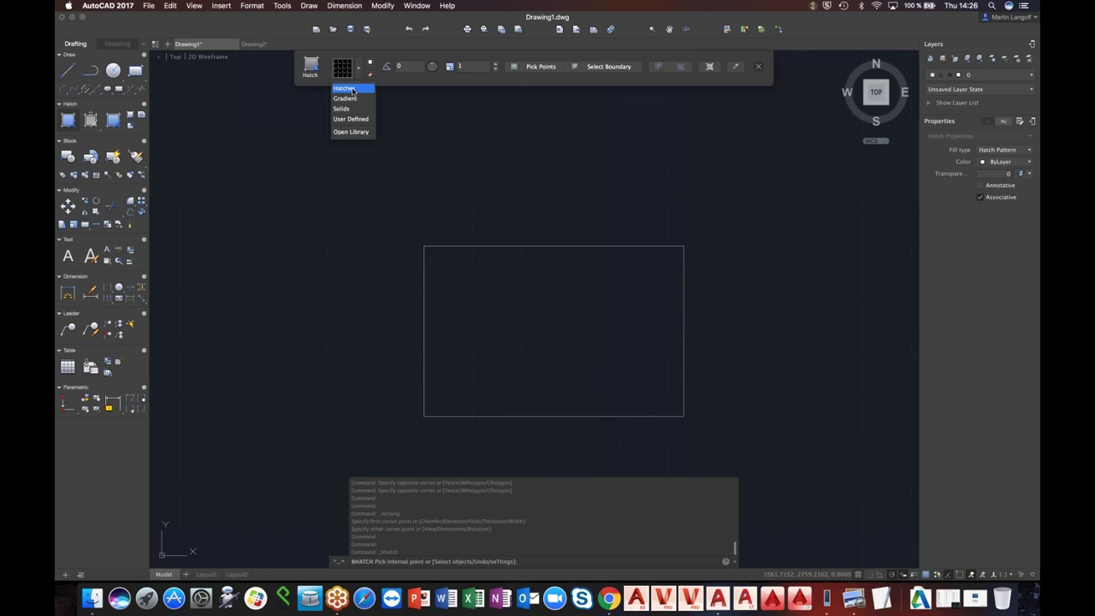
pyautogui.click(350, 132)
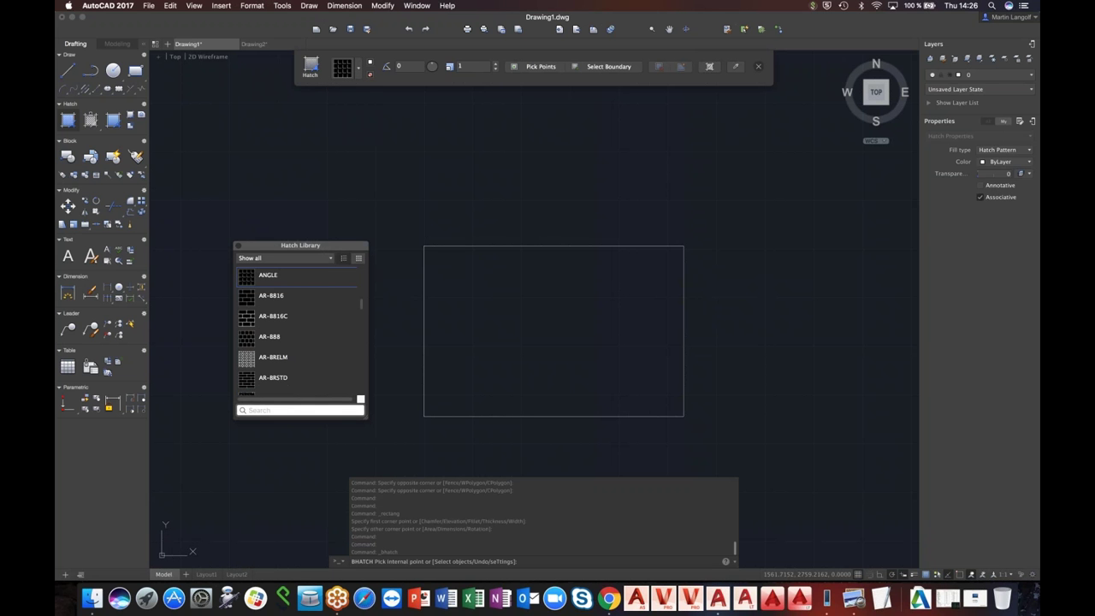
pyautogui.moveTo(368, 419); pyautogui.dragTo(391, 455)
pyautogui.click(287, 336)
pyautogui.scroll(1, 287, 351)
pyautogui.scroll(-2, 287, 352)
pyautogui.scroll(-1, 287, 351)
pyautogui.scroll(-1, 288, 351)
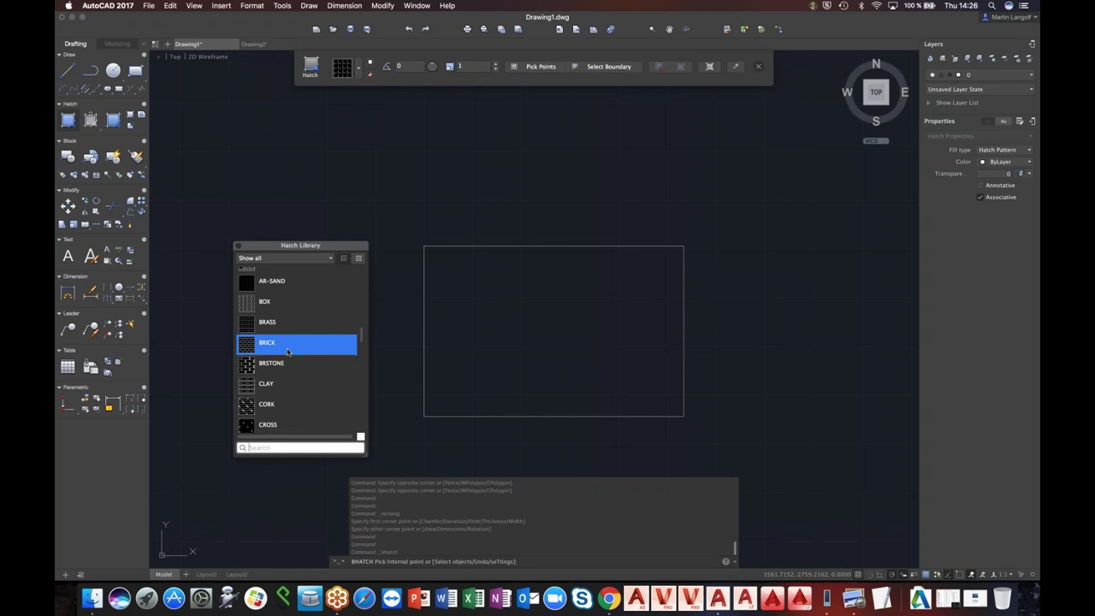
pyautogui.scroll(-1, 287, 351)
pyautogui.scroll(-3, 288, 351)
pyautogui.scroll(-2, 288, 351)
pyautogui.scroll(-2, 287, 351)
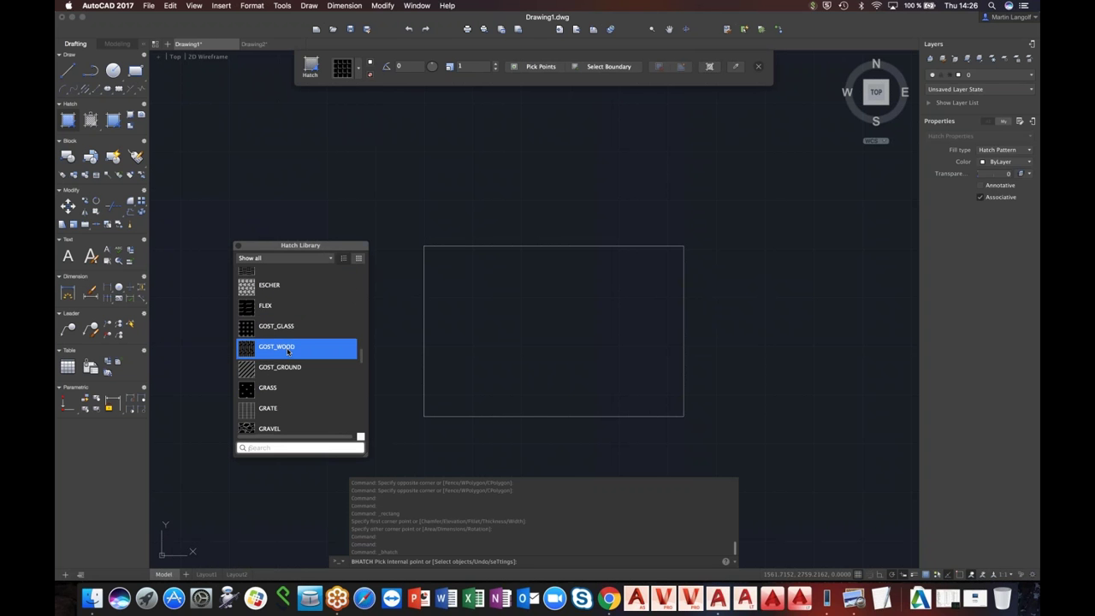
pyautogui.click(281, 361)
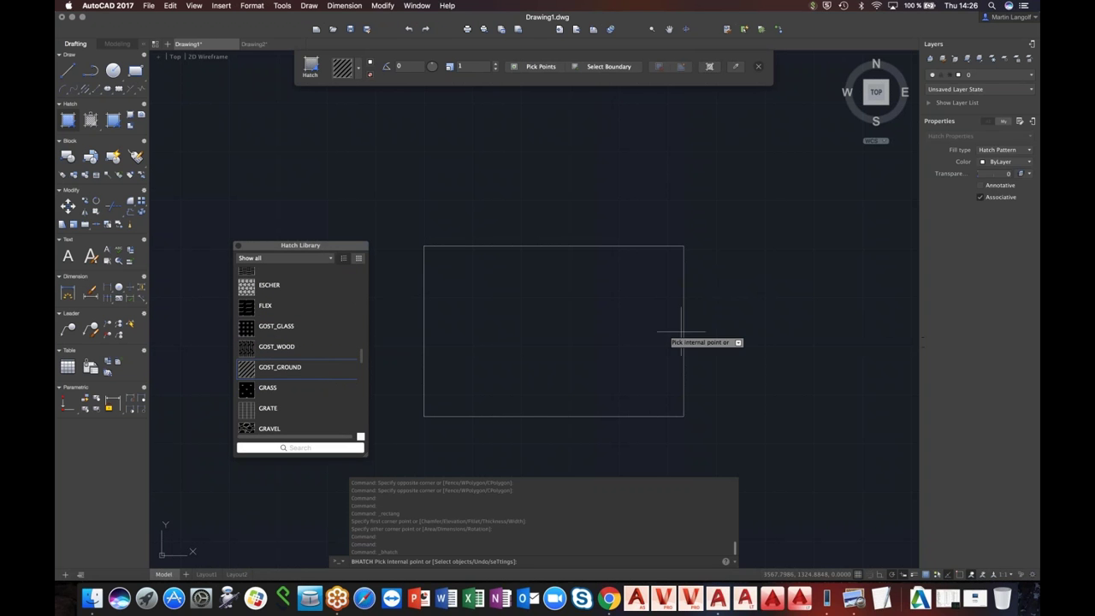
# Step: Apply the hatch inside the rectangle, finish HATCH, and recentre the view
pyautogui.click(585, 343)
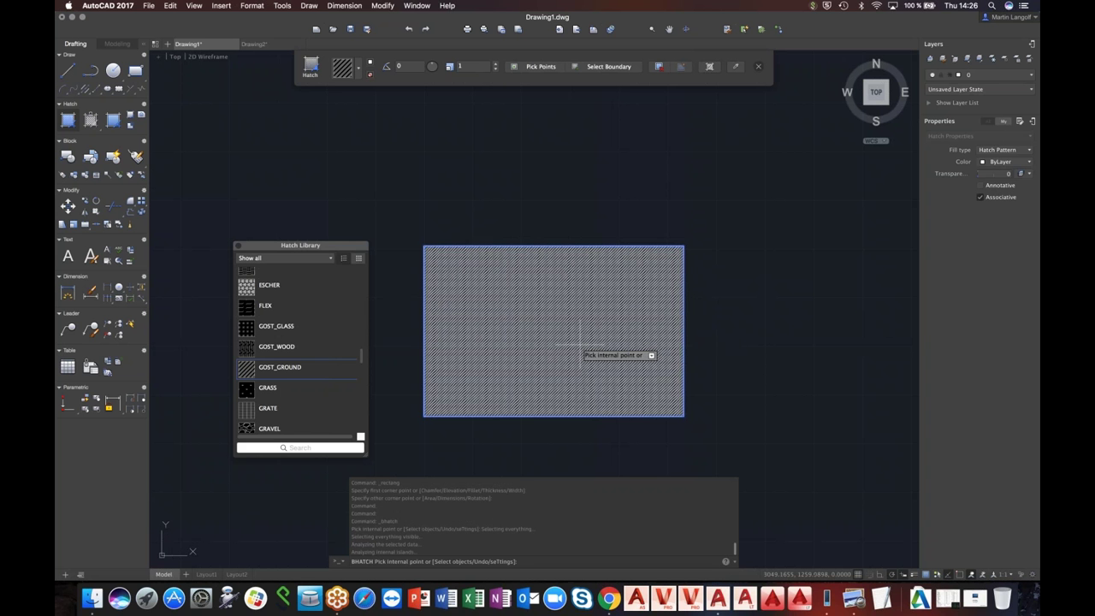
pyautogui.press('Return')
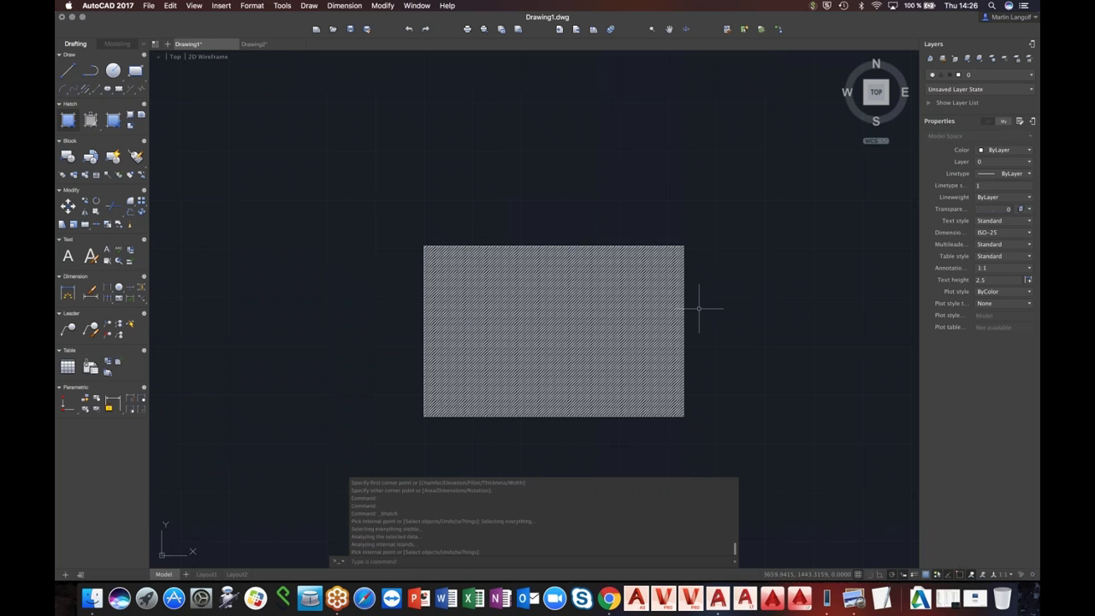
pyautogui.moveTo(699, 308); pyautogui.dragTo(635, 300, button='middle')
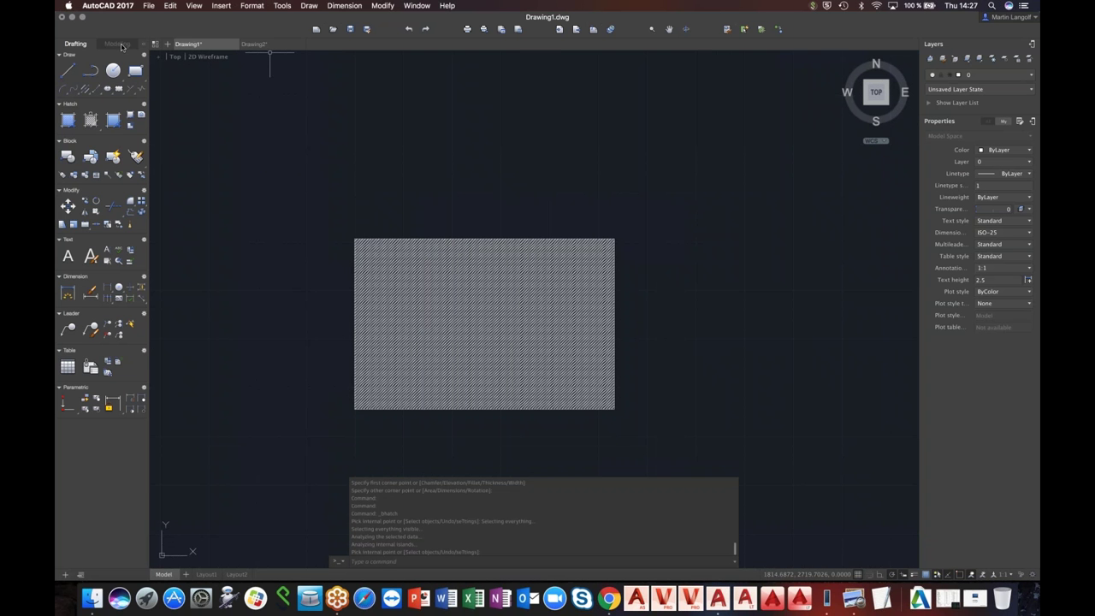
# Step: Extrude the hatched rectangle into a box solid, then orbit to the SW Isometric view
pyautogui.click(117, 43)
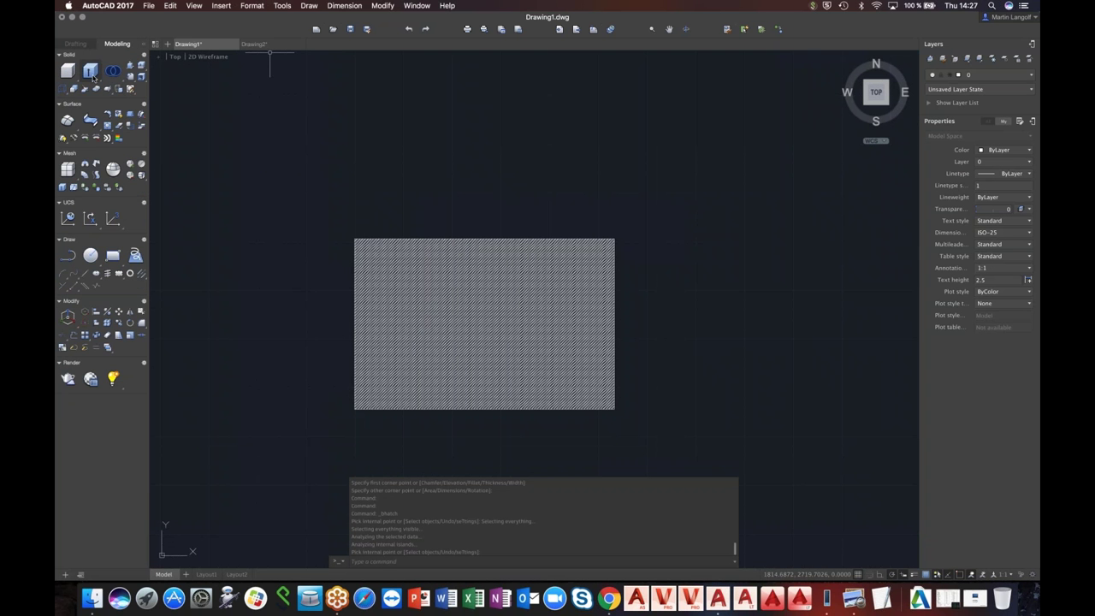
pyautogui.click(90, 71)
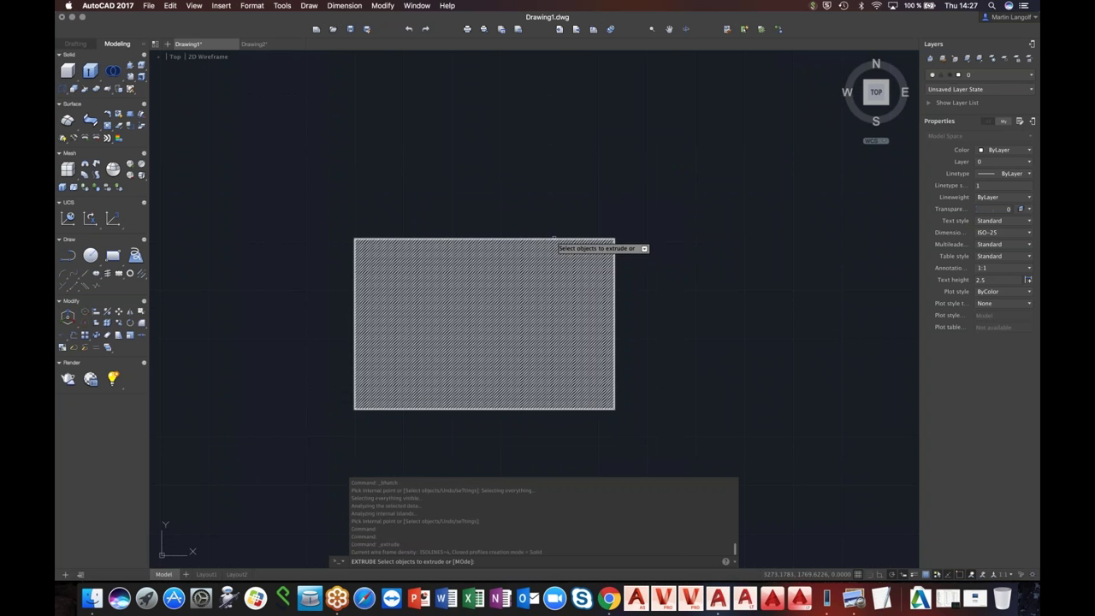
pyautogui.click(553, 239)
pyautogui.rightClick(571, 204)
pyautogui.click(582, 207)
pyautogui.click(655, 109)
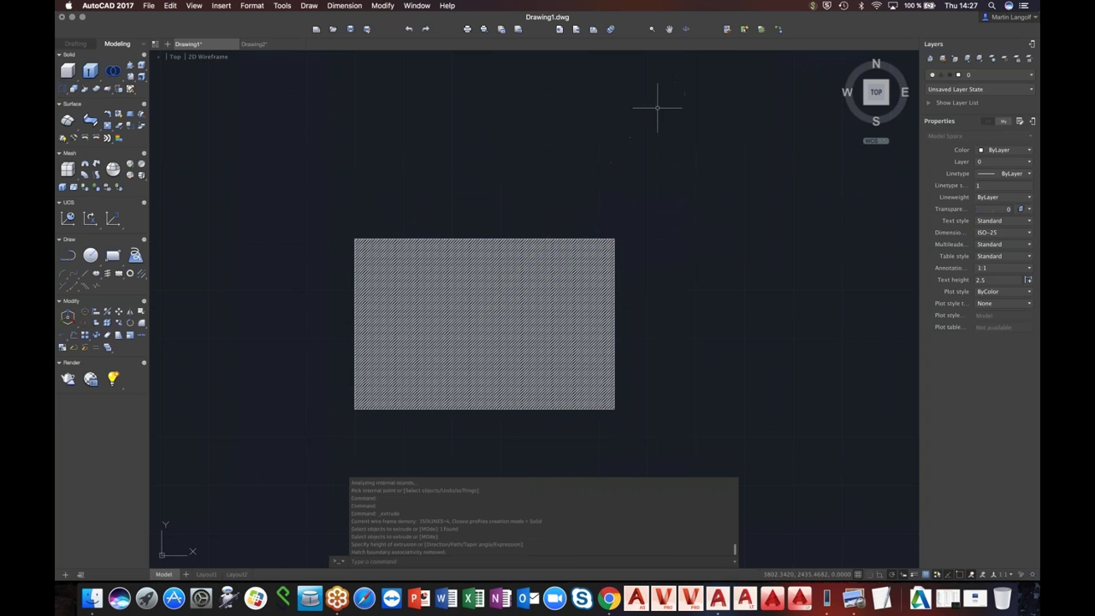
pyautogui.moveTo(864, 110); pyautogui.dragTo(572, 300)
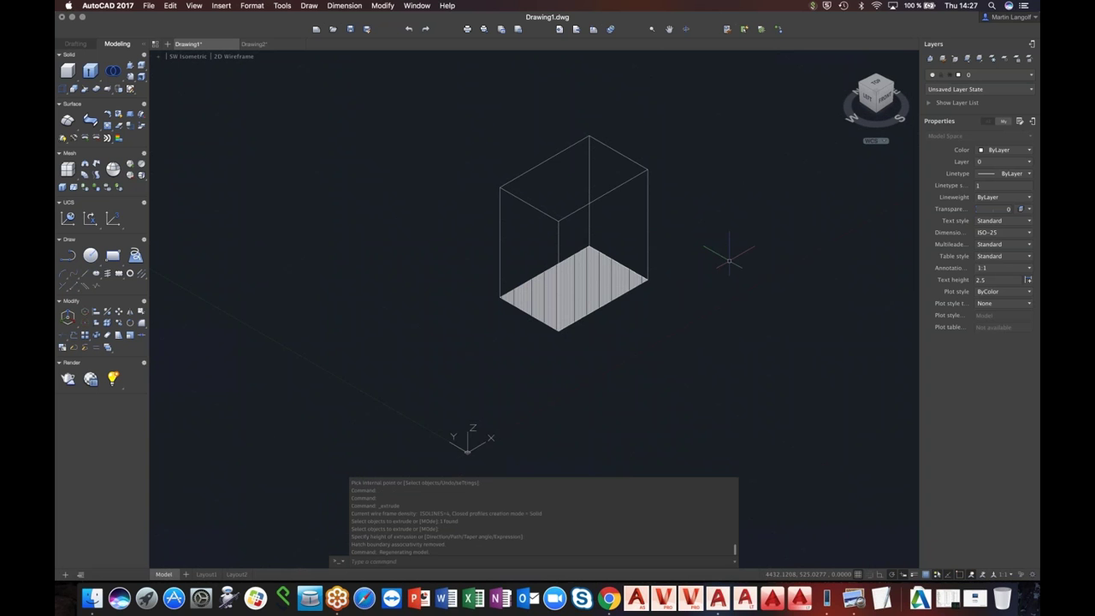
# Step: Draw a box solid left of the hatched box from two base corners and a picked height
pyautogui.click(72, 75)
pyautogui.click(77, 82)
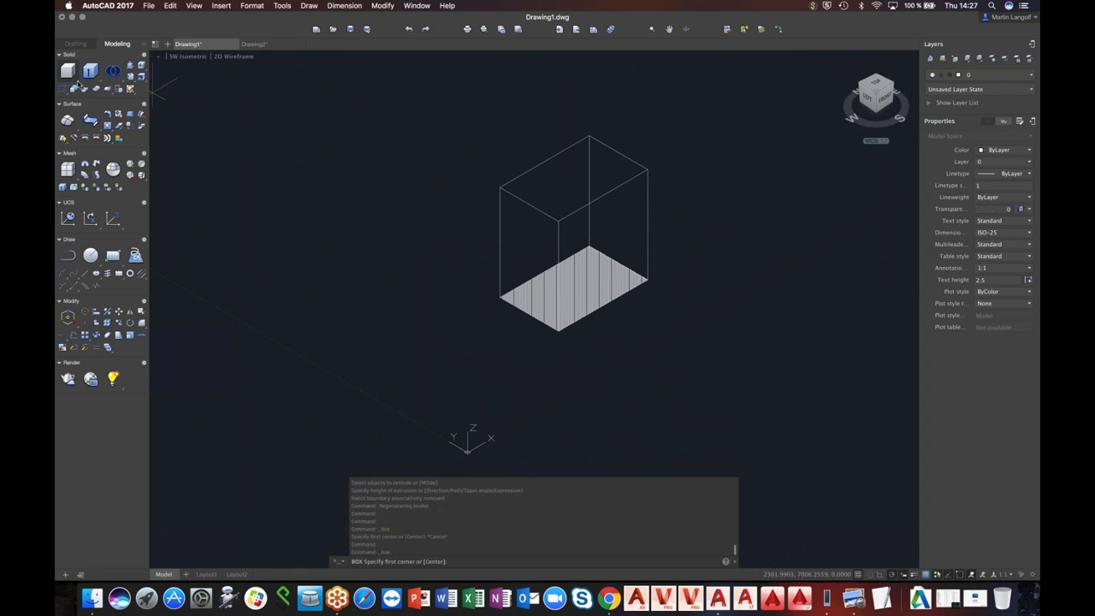
pyautogui.click(77, 82)
pyautogui.click(449, 233)
pyautogui.click(314, 237)
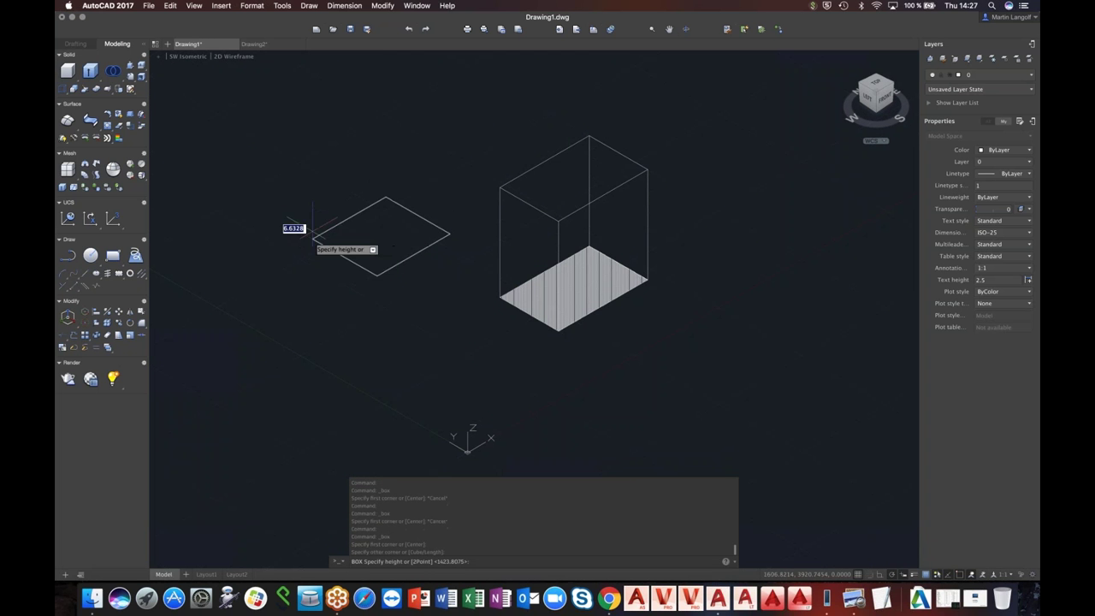
pyautogui.click(354, 151)
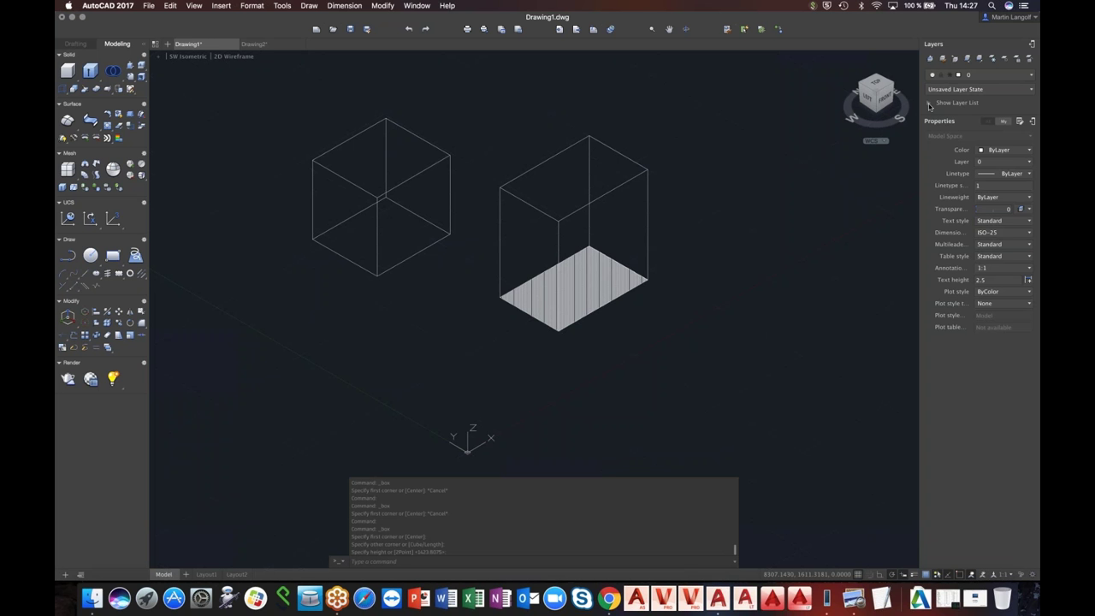
pyautogui.click(930, 105)
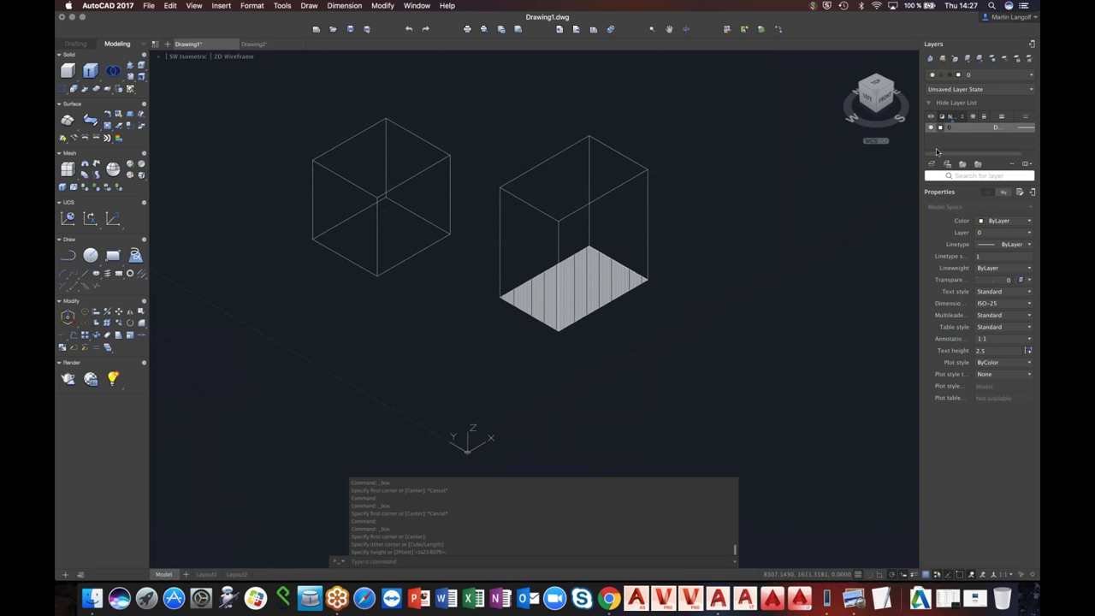
pyautogui.moveTo(921, 154); pyautogui.dragTo(790, 155)
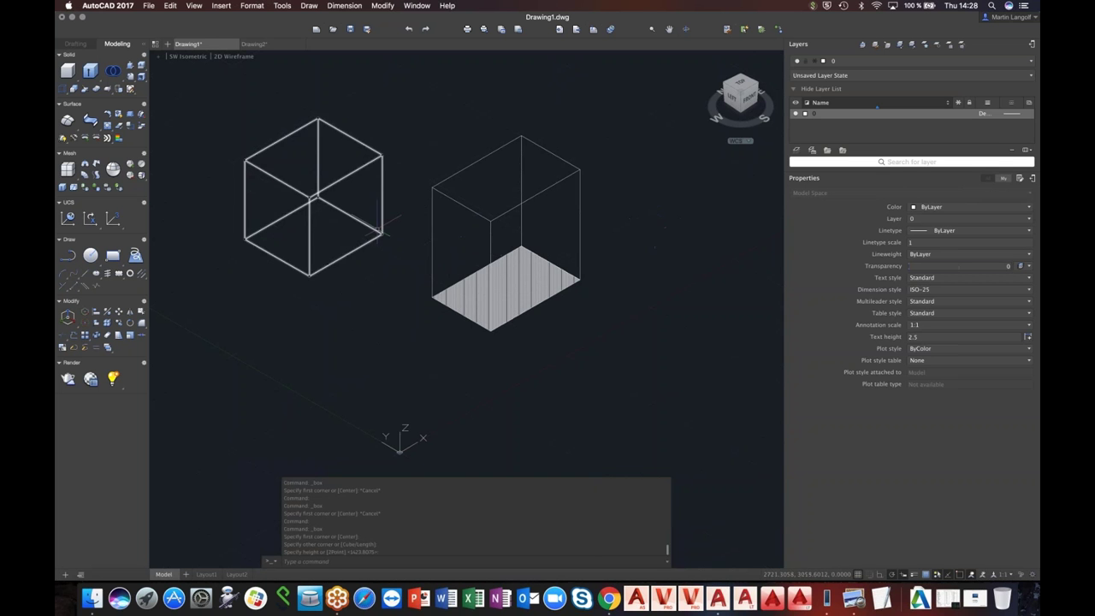
# Step: Inspect the left box's 3D Solid properties in customize mode, then select the right box's base hatch
pyautogui.click(358, 168)
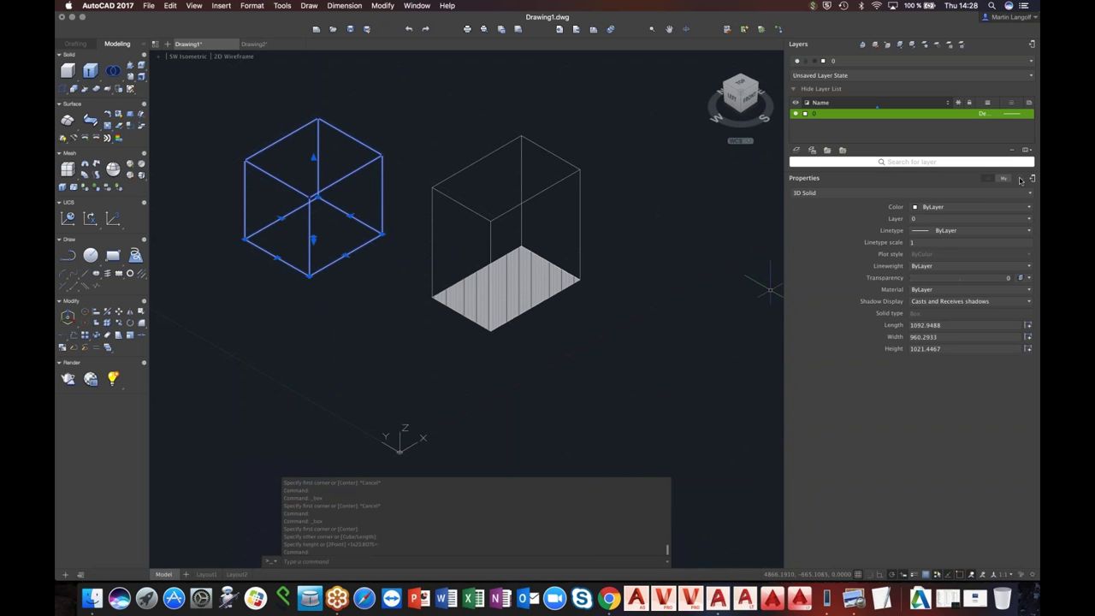
pyautogui.click(1019, 179)
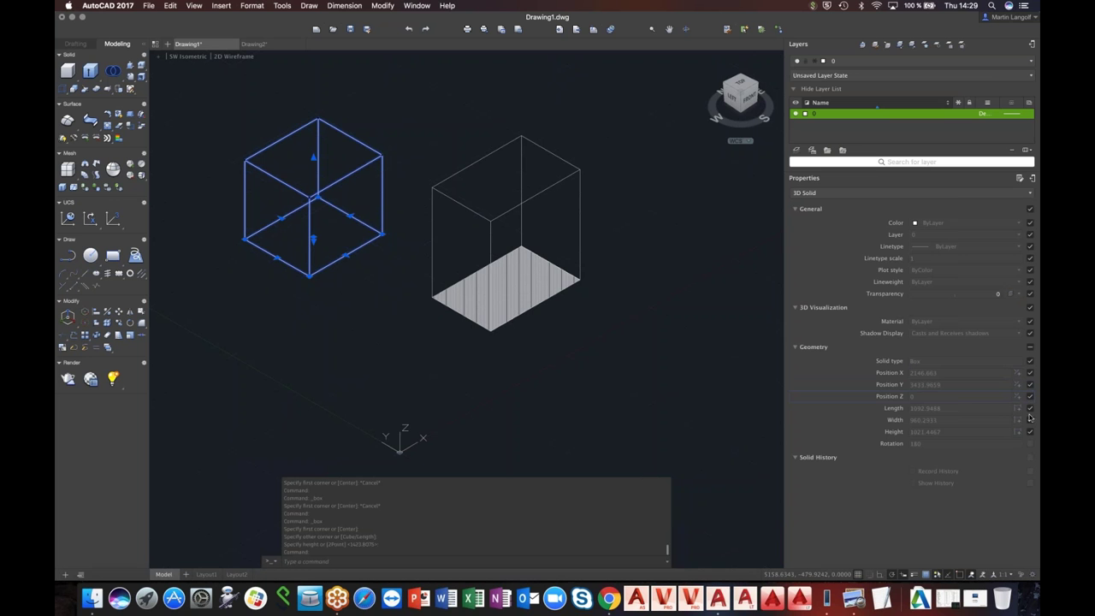
pyautogui.click(1018, 179)
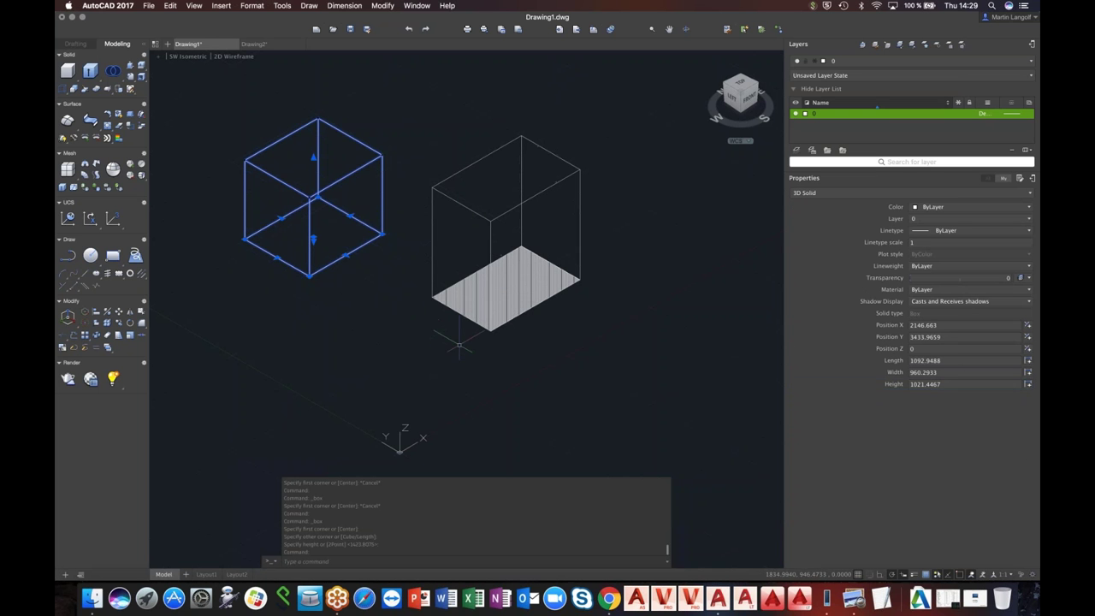
pyautogui.press('Escape')
pyautogui.click(517, 301)
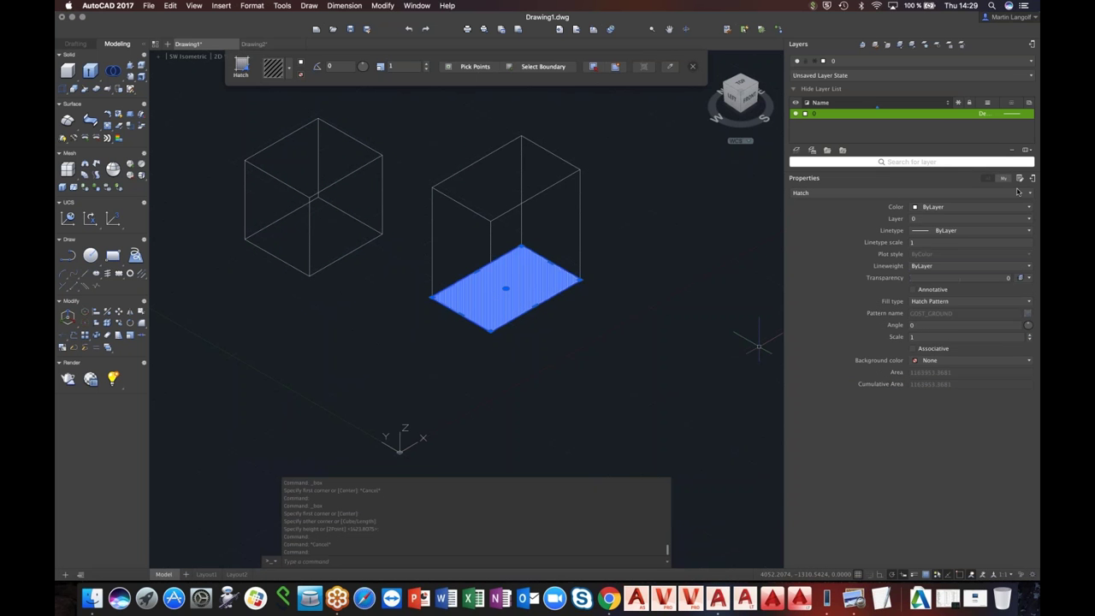
# Step: Show the hatch properties in categorized view, switching back and forth, and toggle Annotative on then off
pyautogui.click(1019, 179)
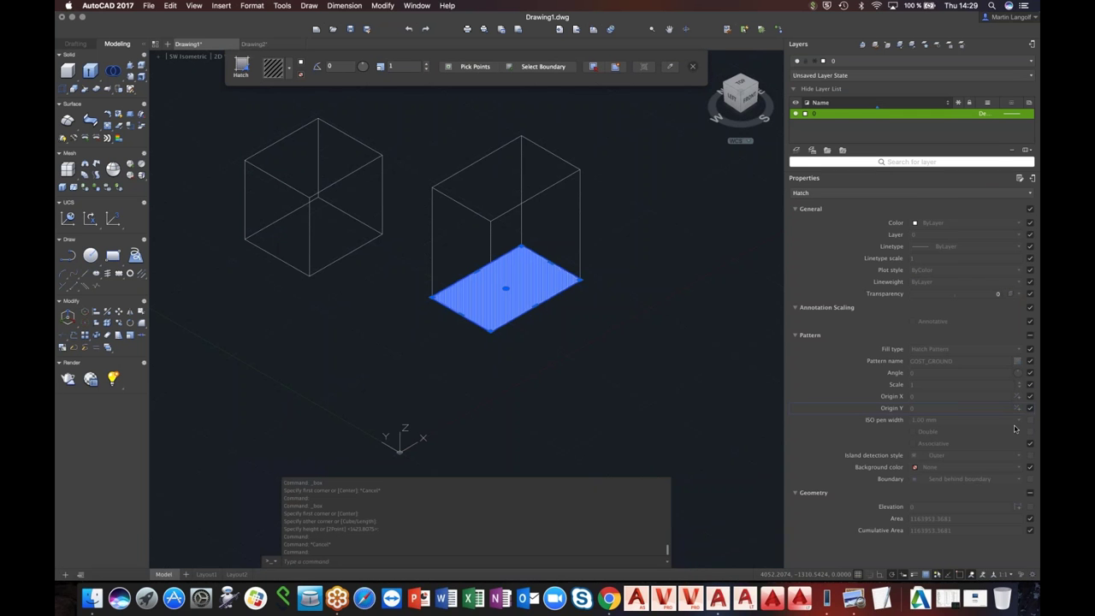
pyautogui.click(1019, 179)
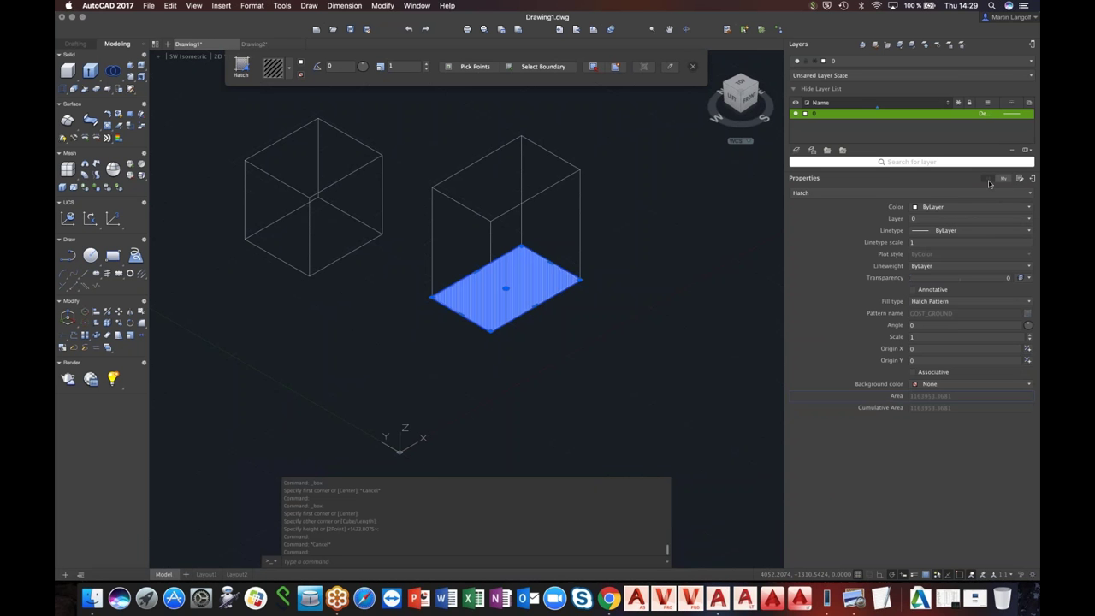
pyautogui.click(988, 180)
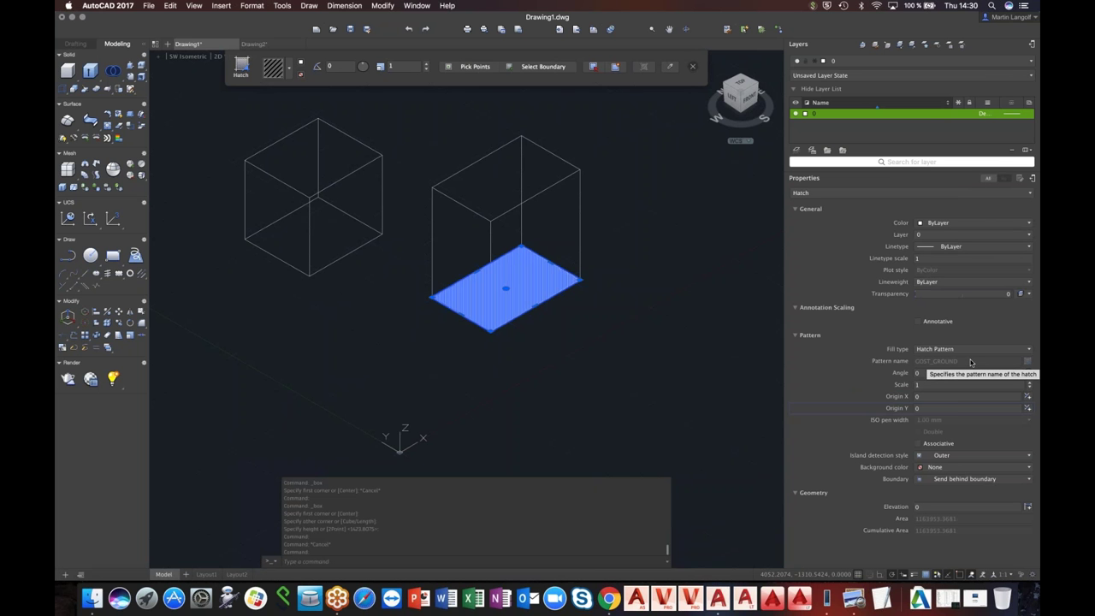
pyautogui.click(975, 327)
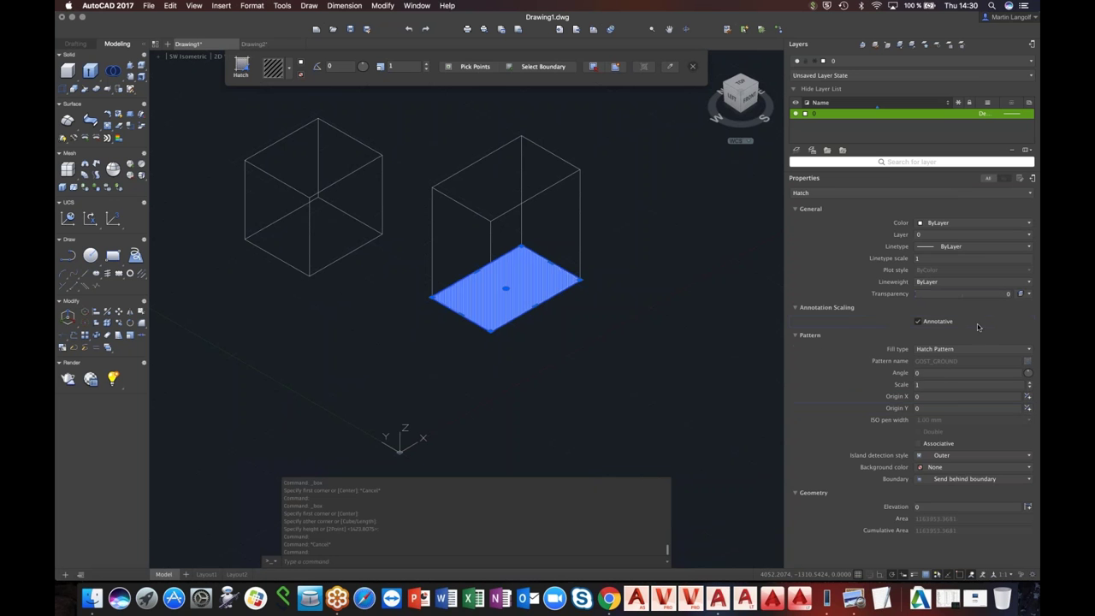
pyautogui.click(919, 323)
# Step: Narrow the Properties palette to widen the drawing area, then deselect the hatch
pyautogui.moveTo(788, 269); pyautogui.dragTo(912, 268)
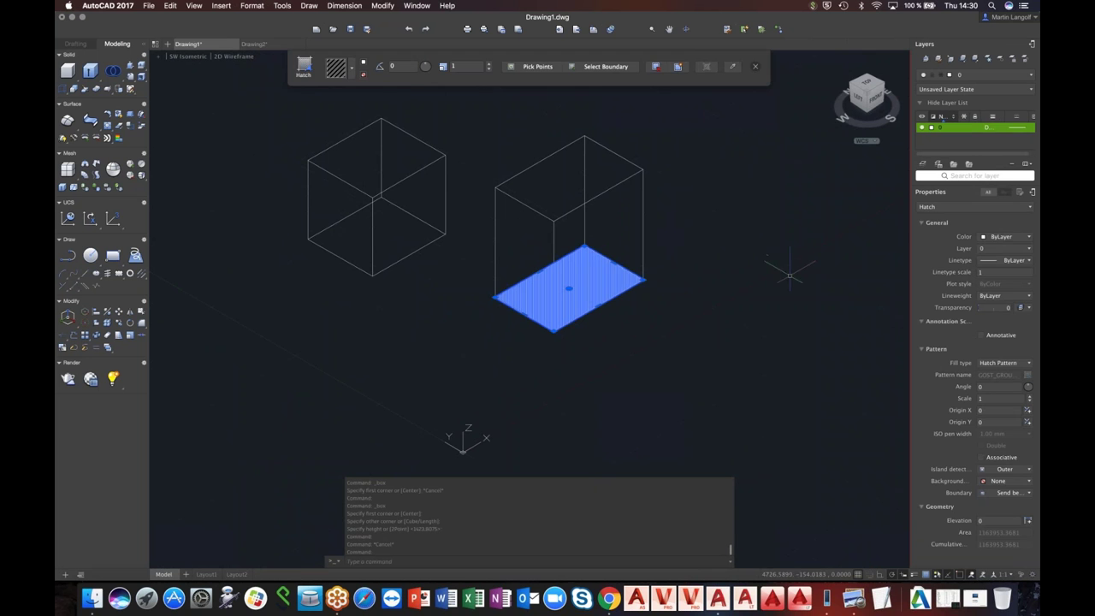
pyautogui.press('Escape')
pyautogui.click(774, 268)
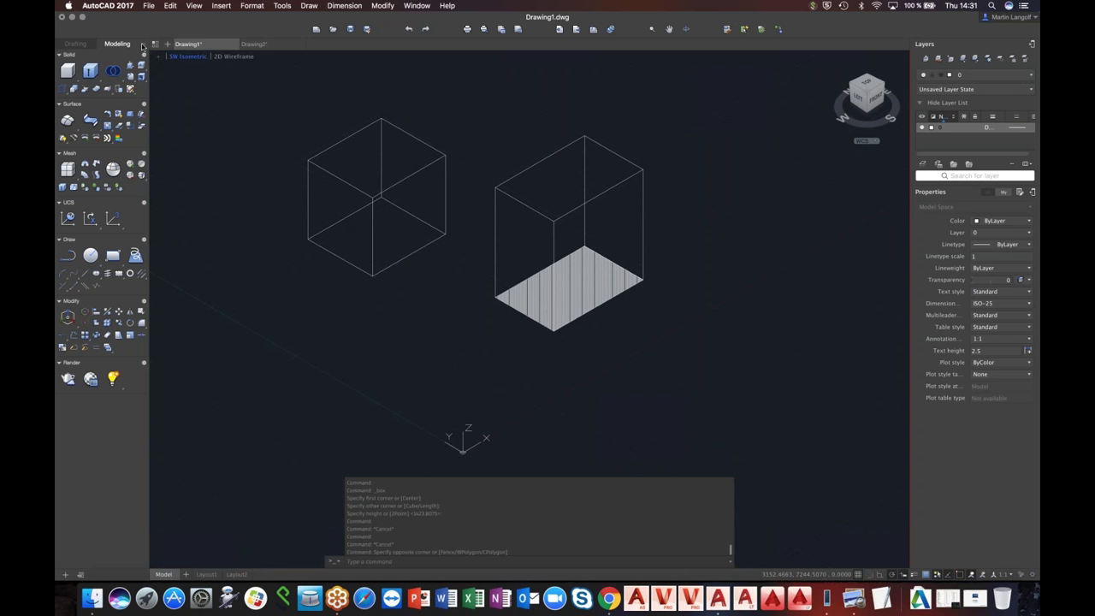
# Step: Switch to the Drafting tool set, narrow the tool column, and clear a stray selection window
pyautogui.click(80, 44)
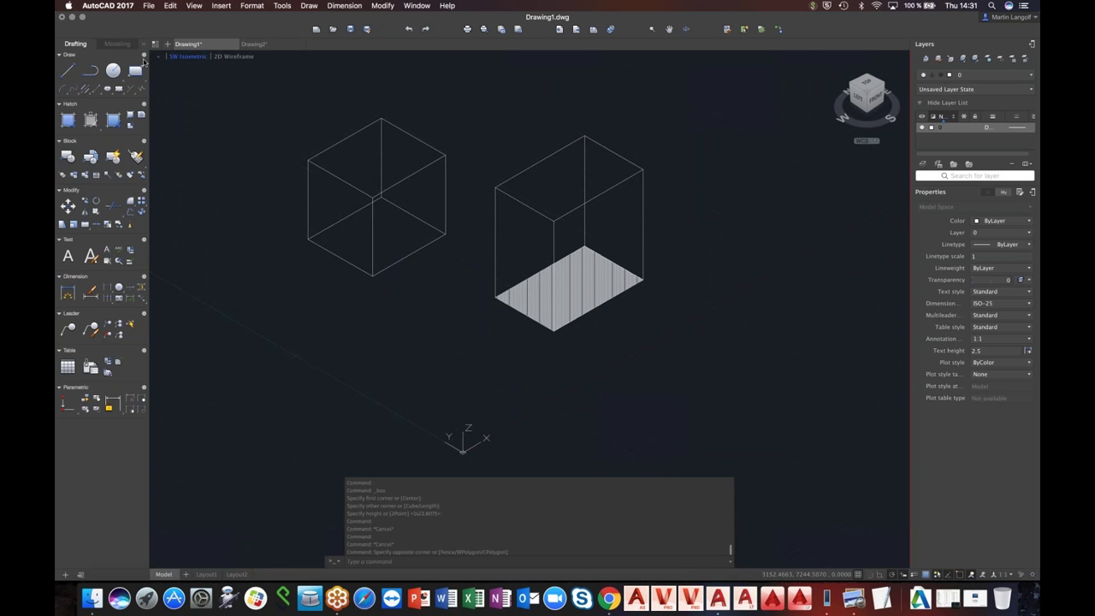
pyautogui.moveTo(146, 49); pyautogui.dragTo(100, 50)
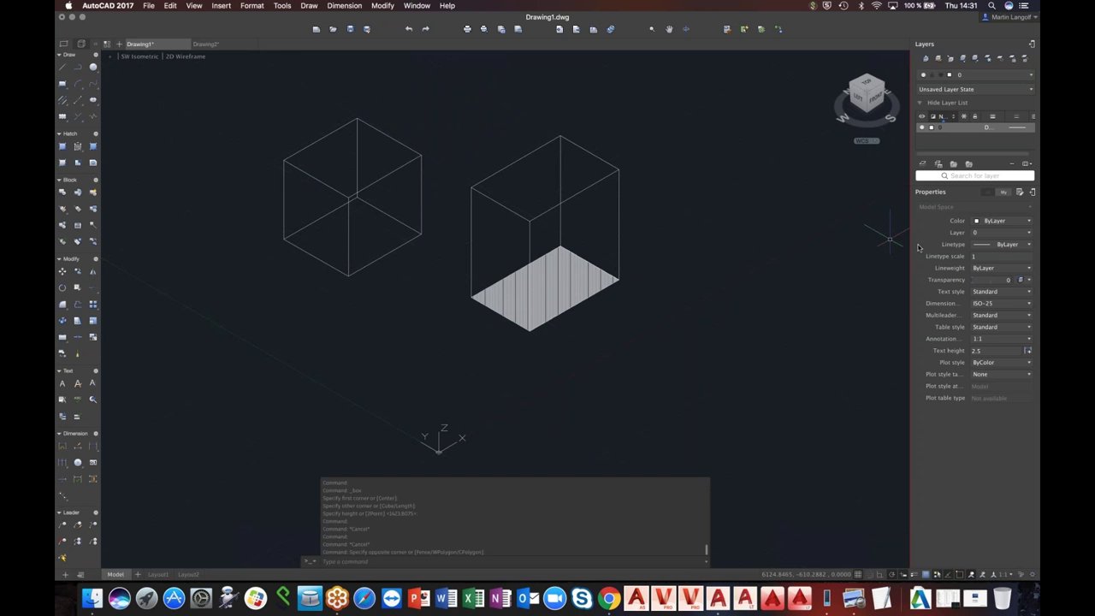
pyautogui.click(707, 563)
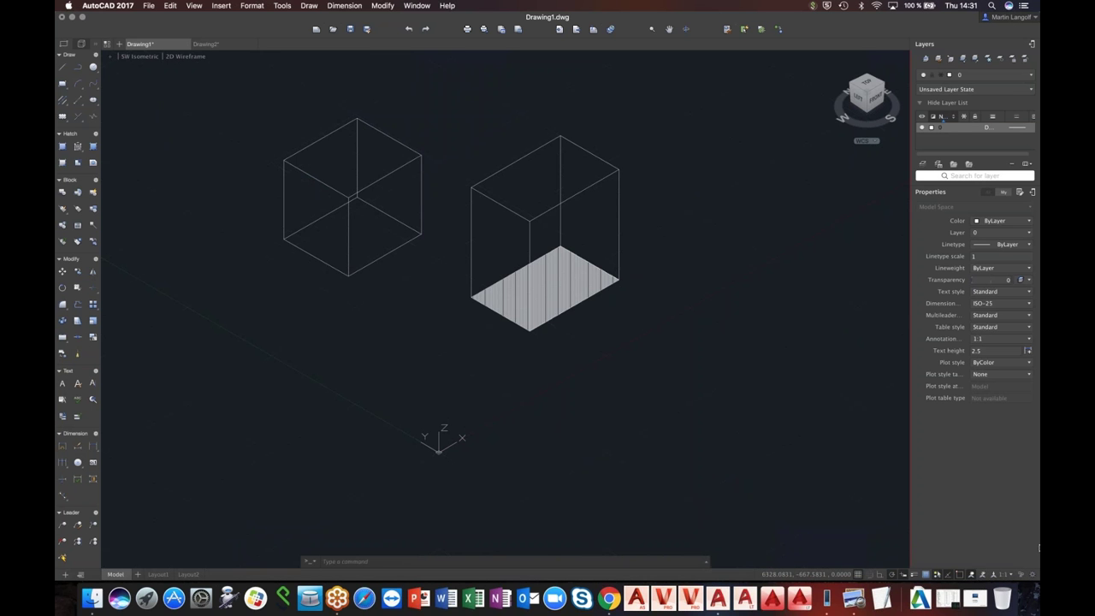
pyautogui.click(553, 374)
pyautogui.click(513, 389)
# Step: Float the Layers and Properties palettes side by side over the canvas and enlarge Layers
pyautogui.click(1032, 46)
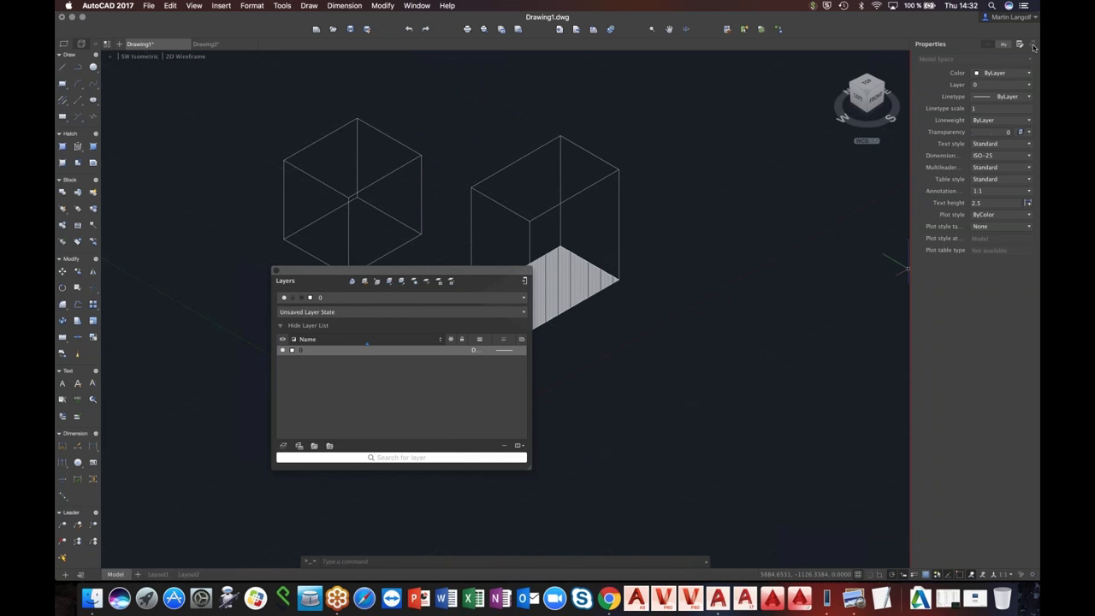
pyautogui.click(1033, 46)
pyautogui.moveTo(947, 156); pyautogui.dragTo(827, 209)
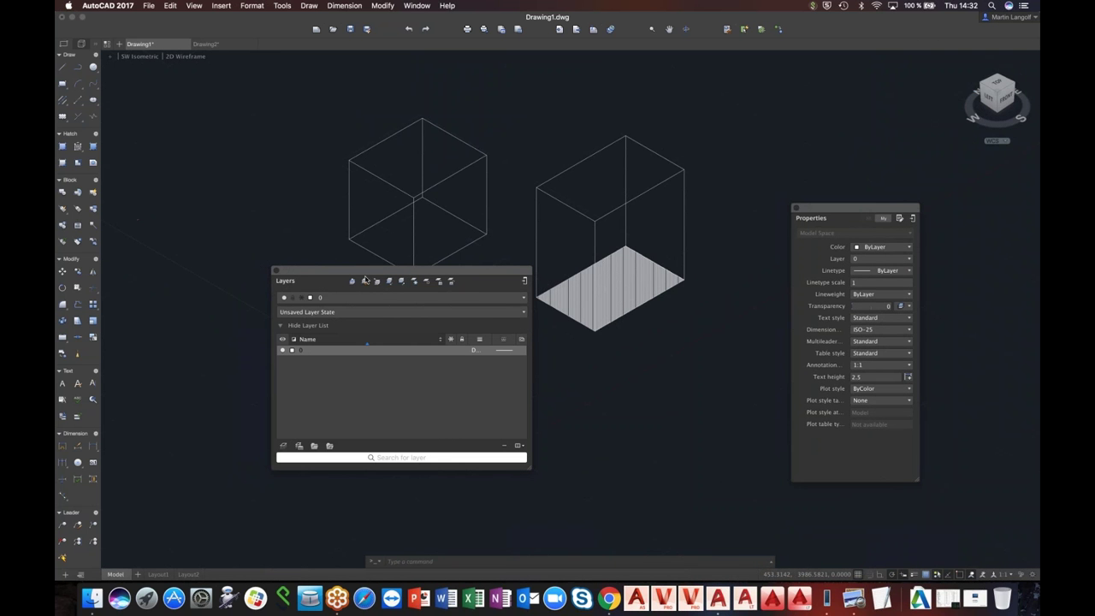
pyautogui.moveTo(366, 279); pyautogui.dragTo(618, 213)
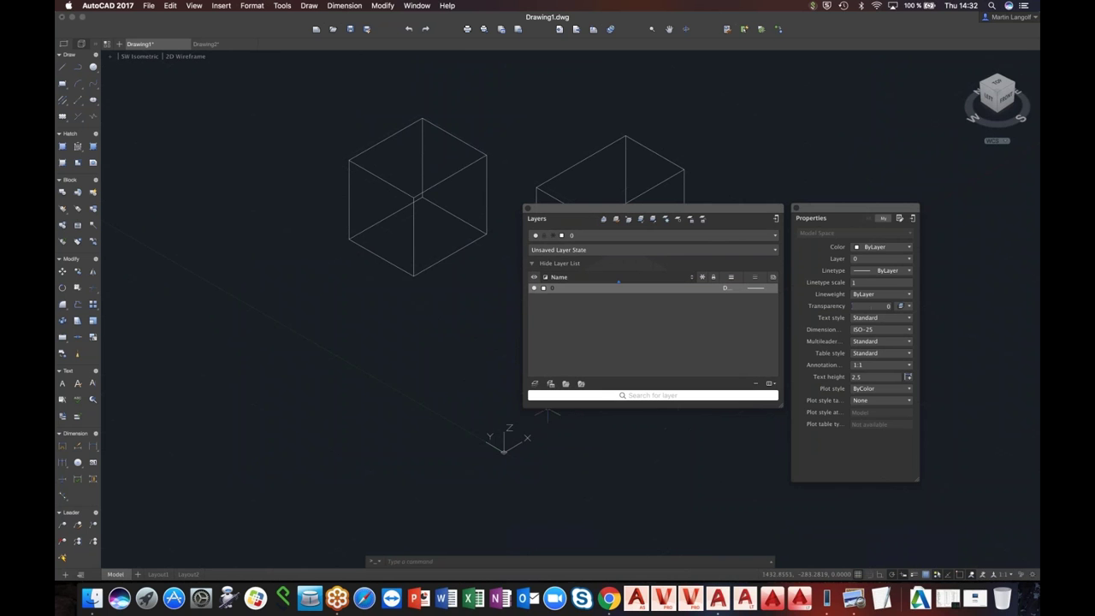
pyautogui.moveTo(525, 410); pyautogui.dragTo(486, 494)
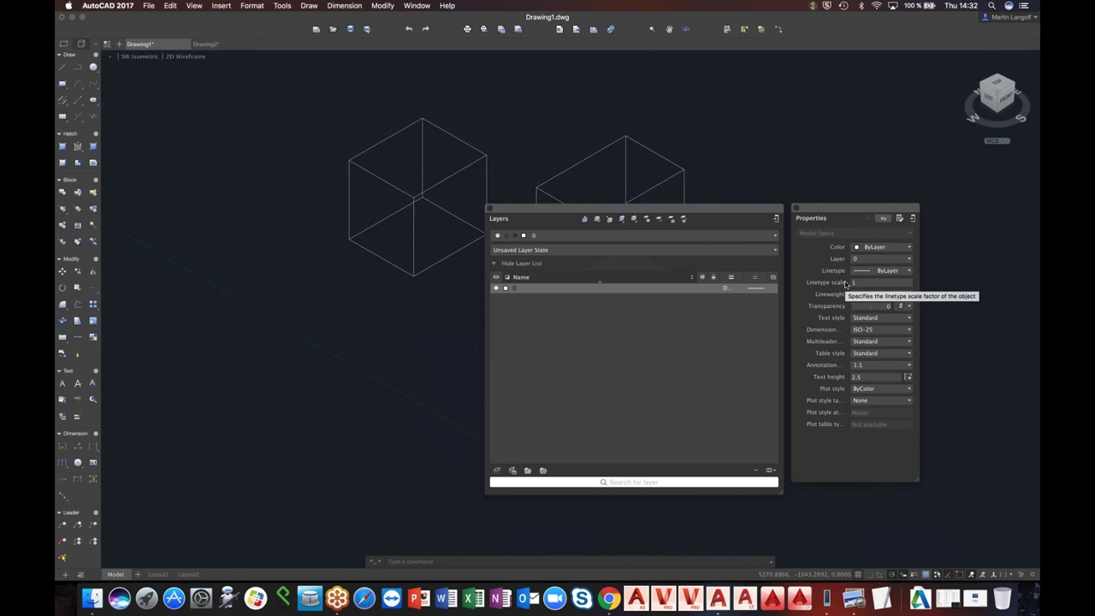
pyautogui.write('xref')
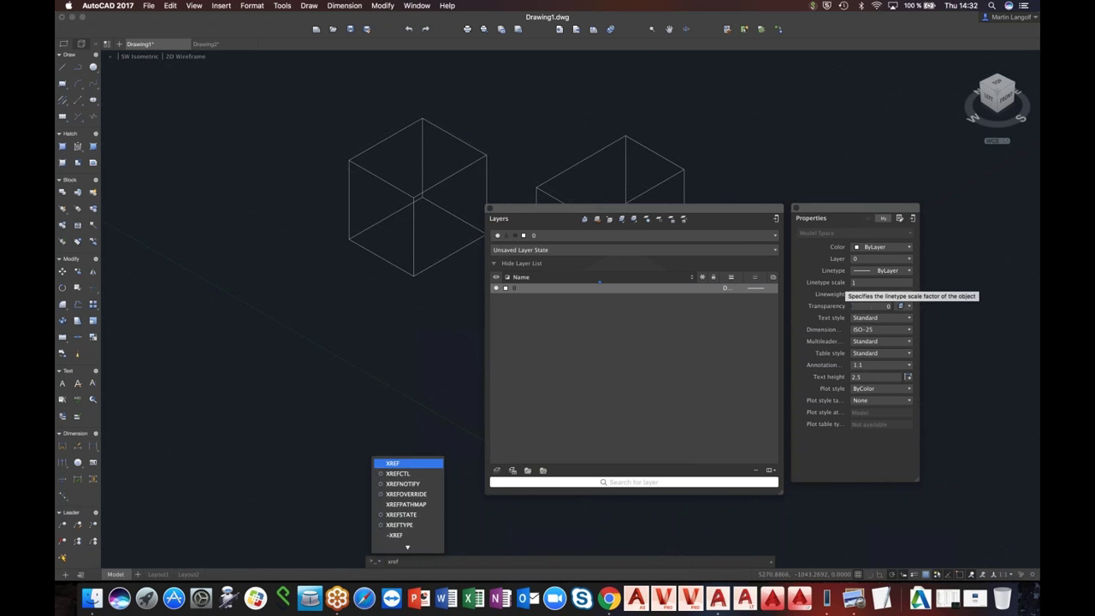
pyautogui.press('Return')
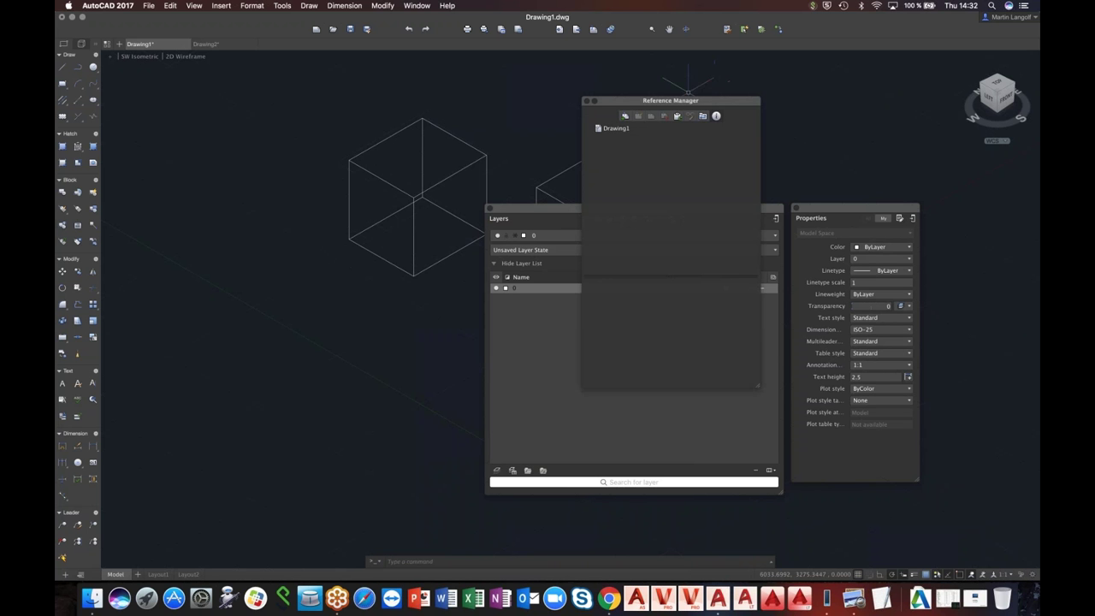
pyautogui.moveTo(691, 105)
pyautogui.mouseDown()
pyautogui.moveTo(885, 114)
pyautogui.moveTo(911, 182)
pyautogui.mouseUp()
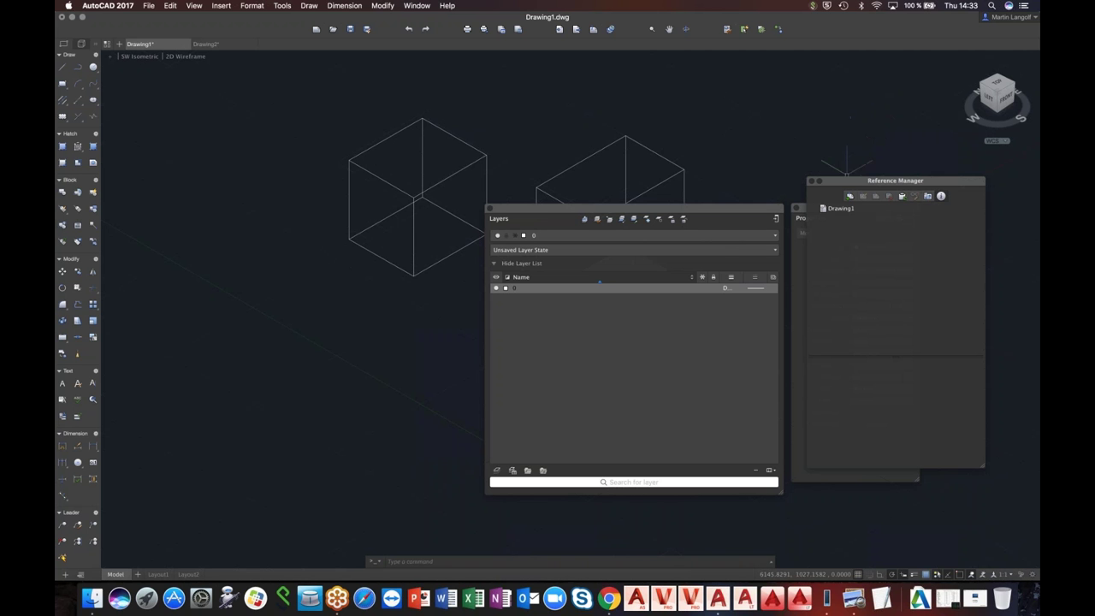
pyautogui.click(813, 182)
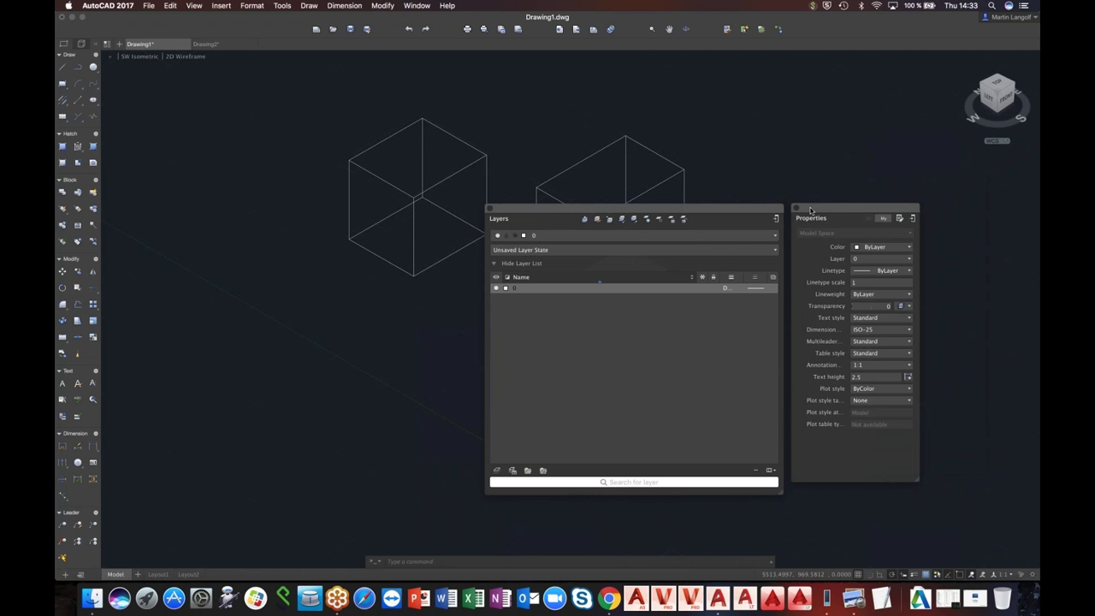
# Step: Dock Properties and then Layers back into the right-hand sidebar, then bring up Mission Control
pyautogui.click(911, 219)
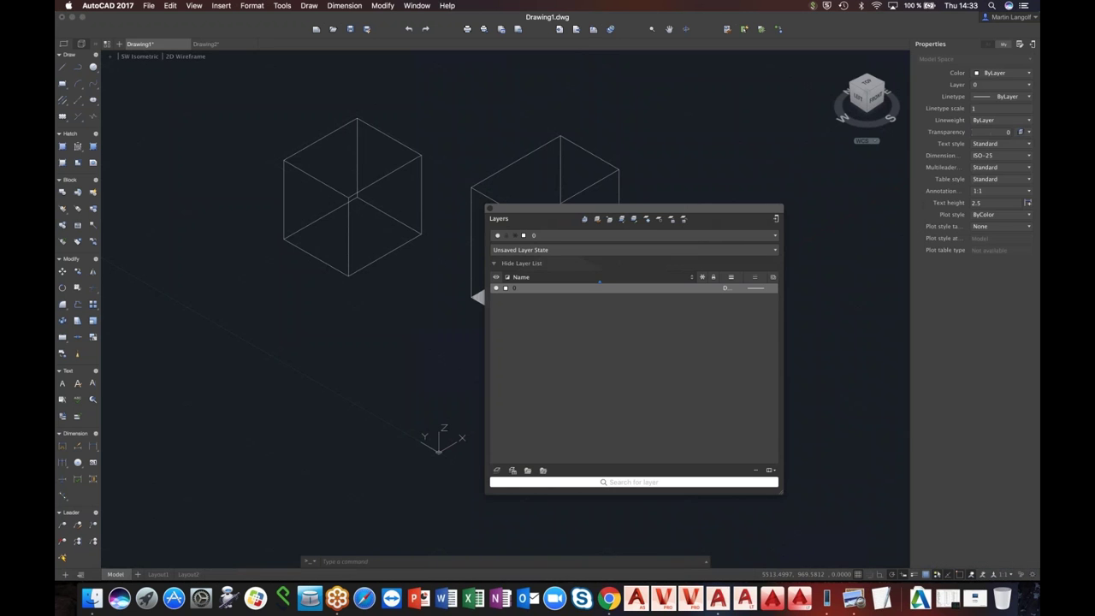
pyautogui.click(776, 219)
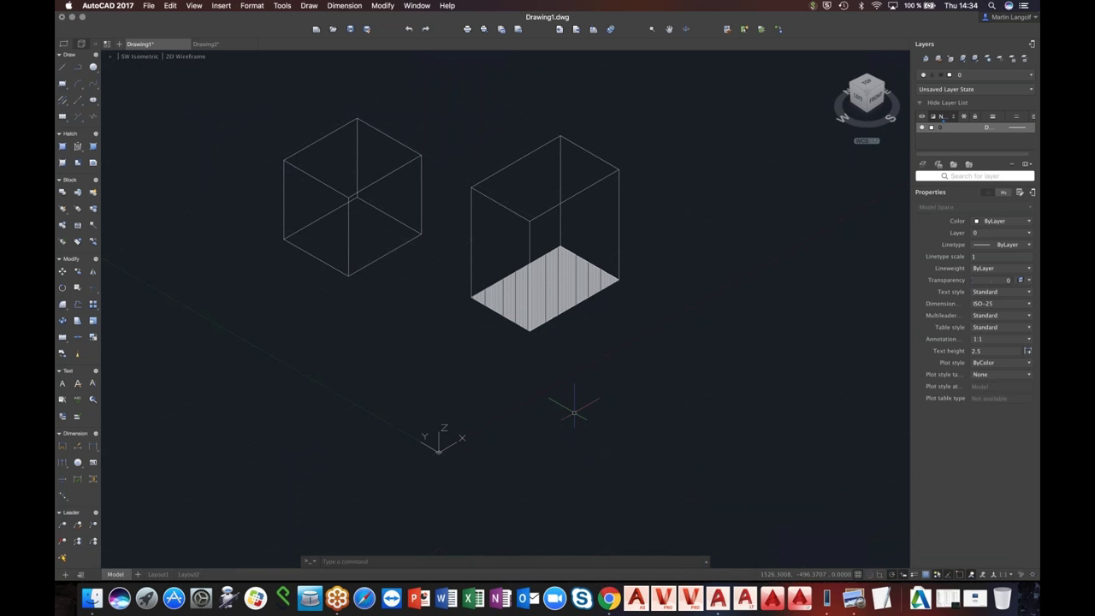
pyautogui.scroll(-1, 573, 412)
pyautogui.scroll(-5, 573, 412)
pyautogui.hotkey('ctrl', 'Up')
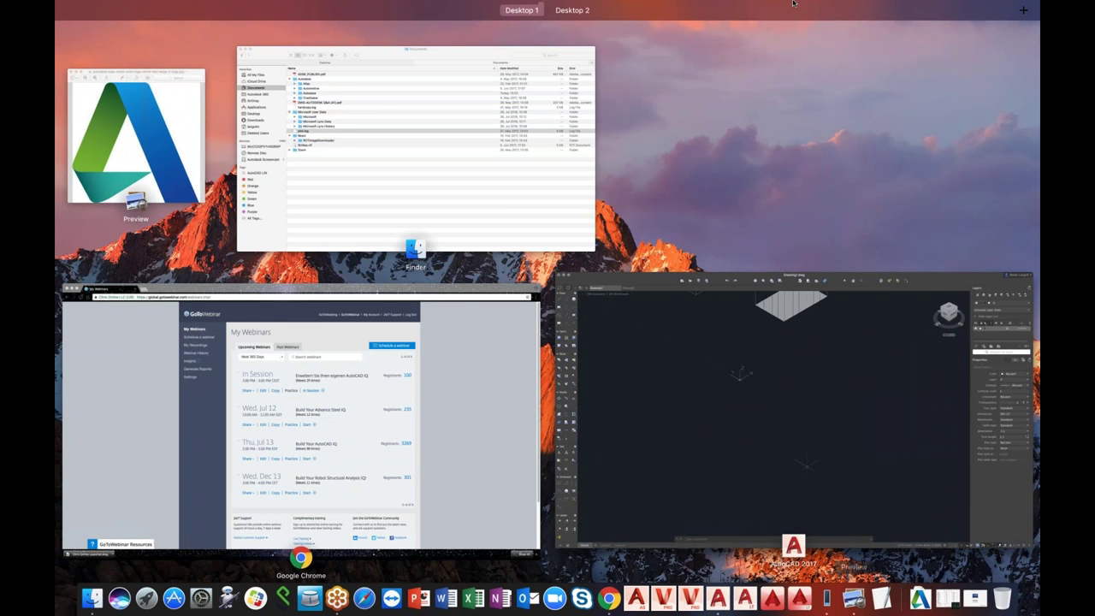
pyautogui.moveTo(547, 42)
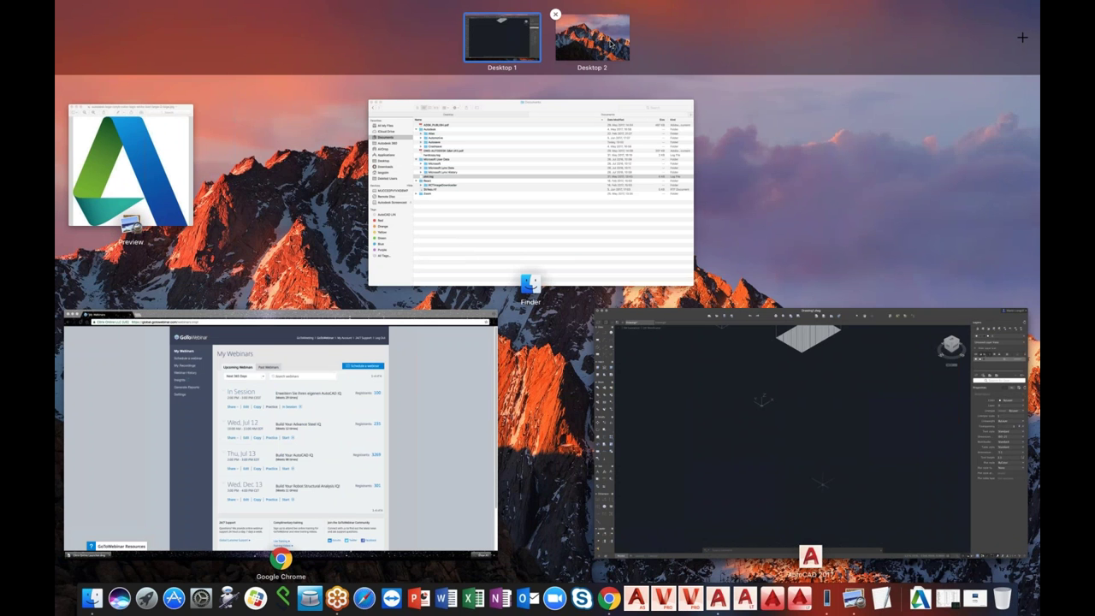
pyautogui.moveTo(1024, 37)
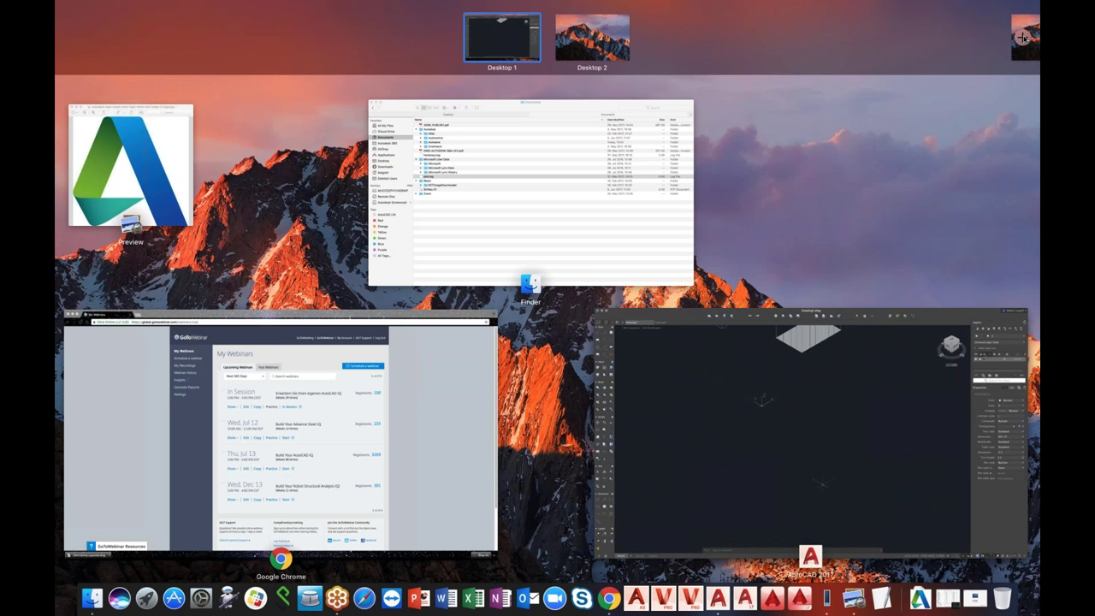
# Step: Add Desktop 3 in Mission Control, visit it, then return to Desktop 1 with AutoCAD
pyautogui.click(1023, 38)
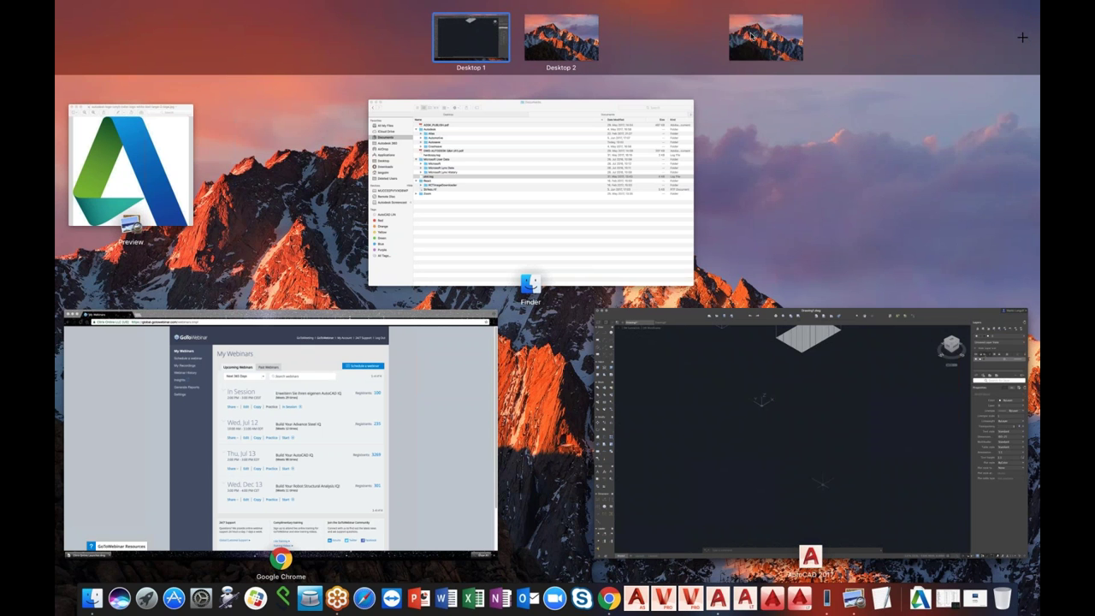
pyautogui.click(639, 40)
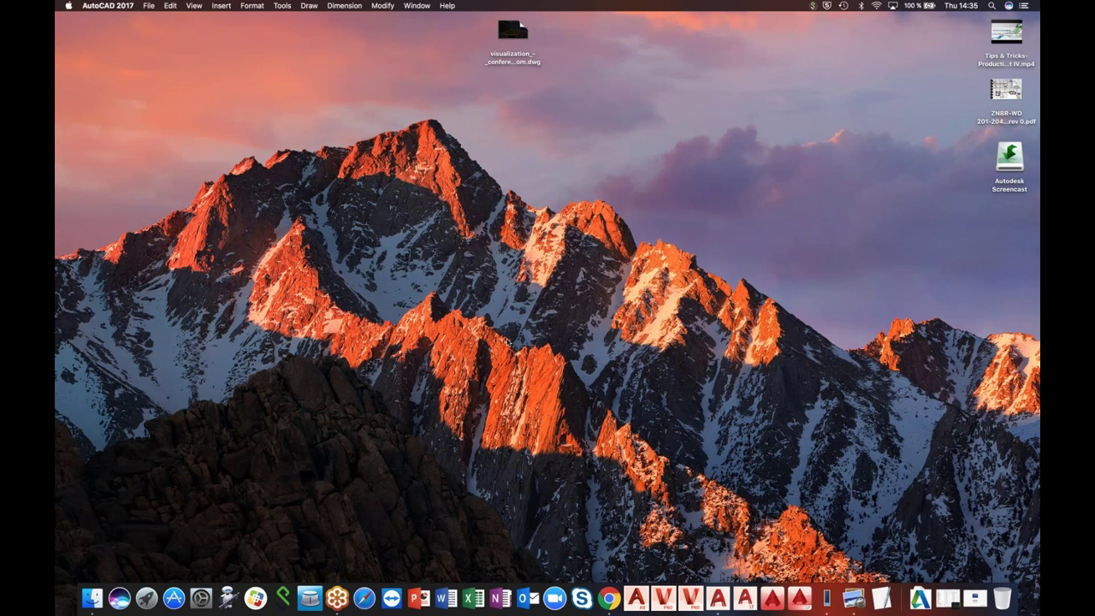
pyautogui.click(105, 6)
pyautogui.click(208, 36)
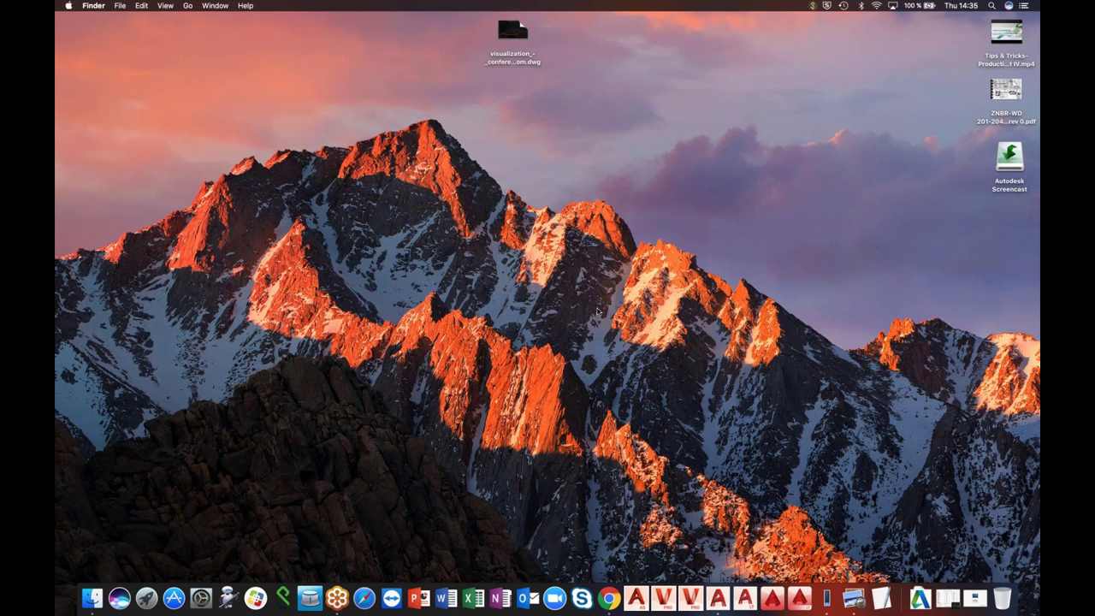
pyautogui.hotkey('ctrl', 'Up')
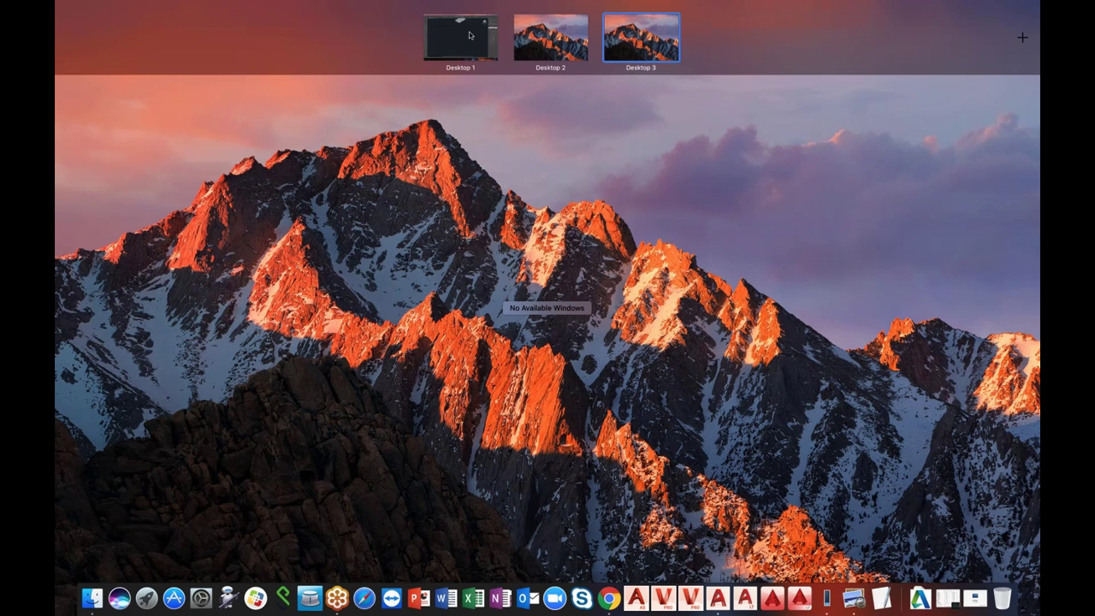
pyautogui.click(466, 36)
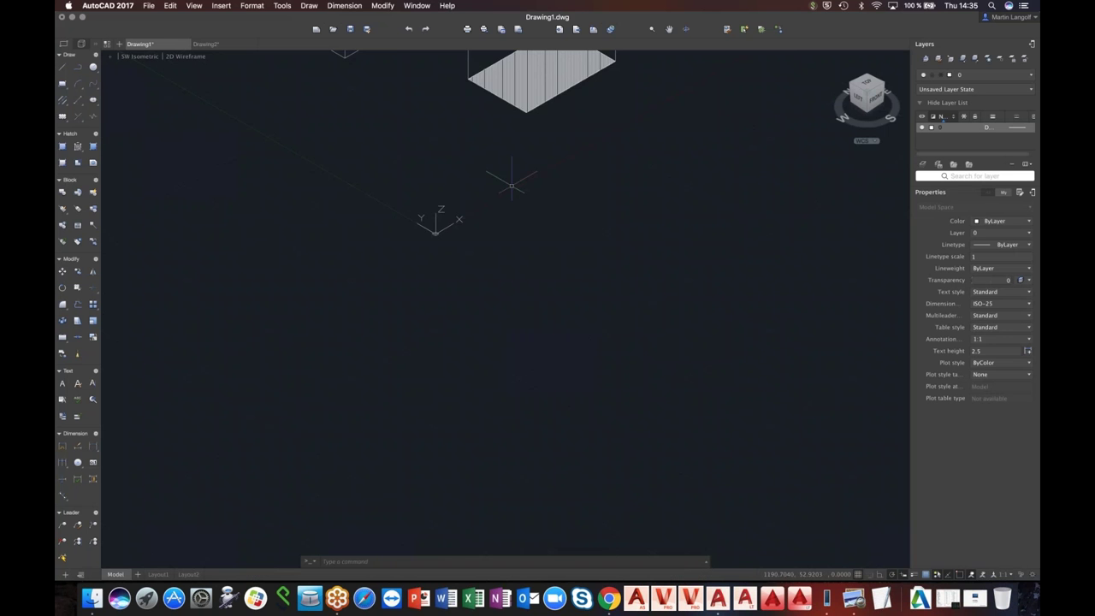
# Step: Wheel-zoom and pan until the right-hand box with the hatched base fills the left of the view
pyautogui.scroll(5, 481, 239)
pyautogui.scroll(-2, 513, 299)
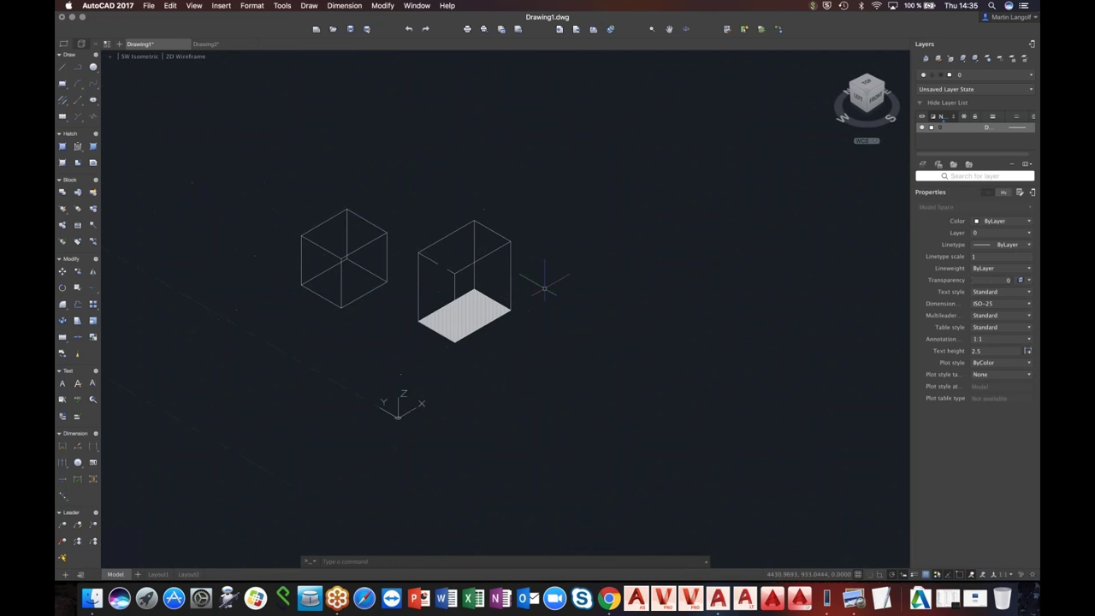
pyautogui.scroll(2, 547, 288)
pyautogui.scroll(2, 584, 276)
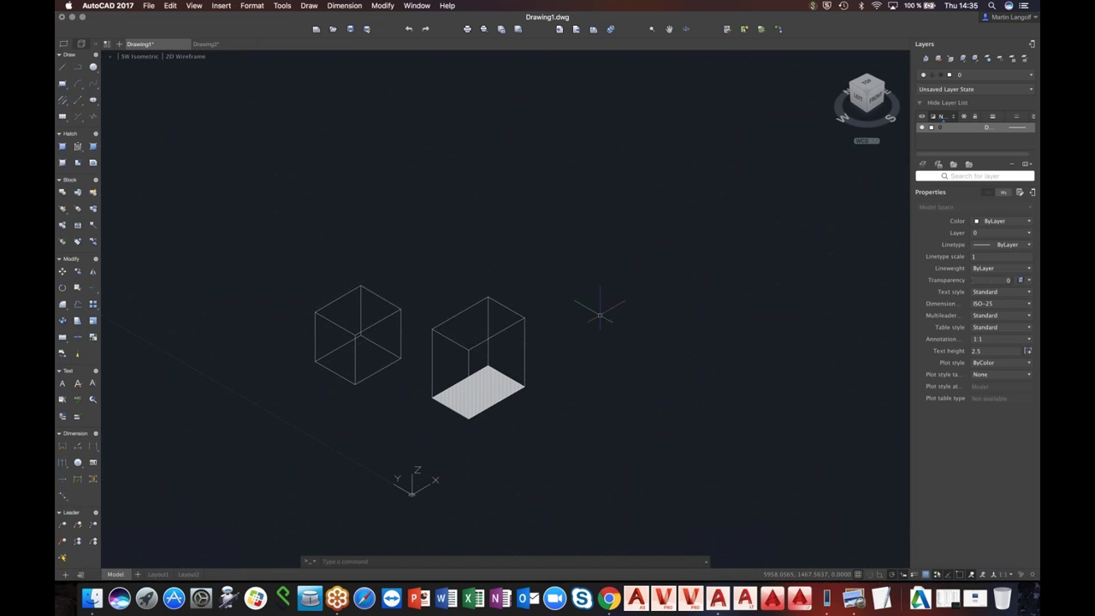
pyautogui.hscroll(-2, 590, 290)
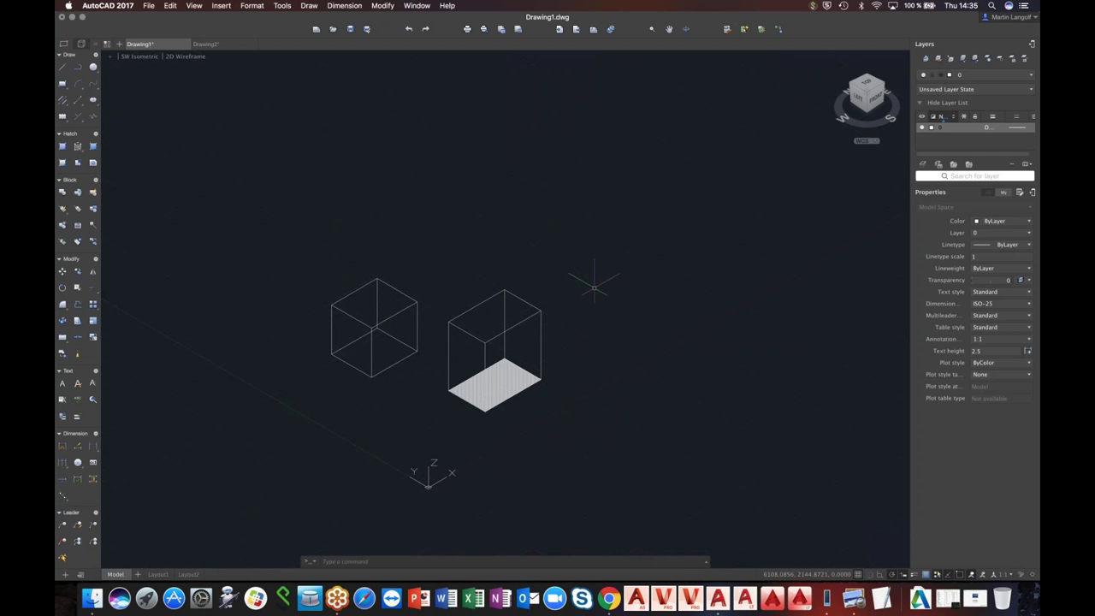
pyautogui.scroll(2, 594, 288)
pyautogui.scroll(5, 594, 287)
pyautogui.scroll(-5, 594, 287)
pyautogui.scroll(-2, 594, 288)
pyautogui.scroll(5, 594, 287)
pyautogui.scroll(-6, 593, 287)
pyautogui.scroll(3, 593, 287)
pyautogui.scroll(-1, 593, 287)
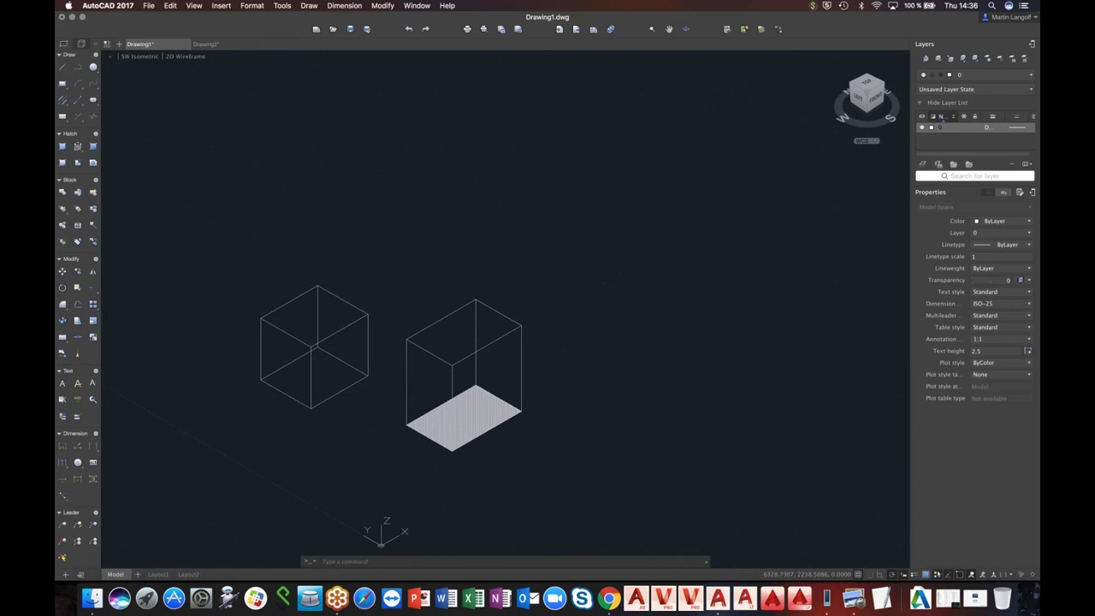
pyautogui.scroll(1, 593, 287)
pyautogui.scroll(-3, 581, 288)
pyautogui.scroll(2, 582, 288)
pyautogui.scroll(1, 584, 293)
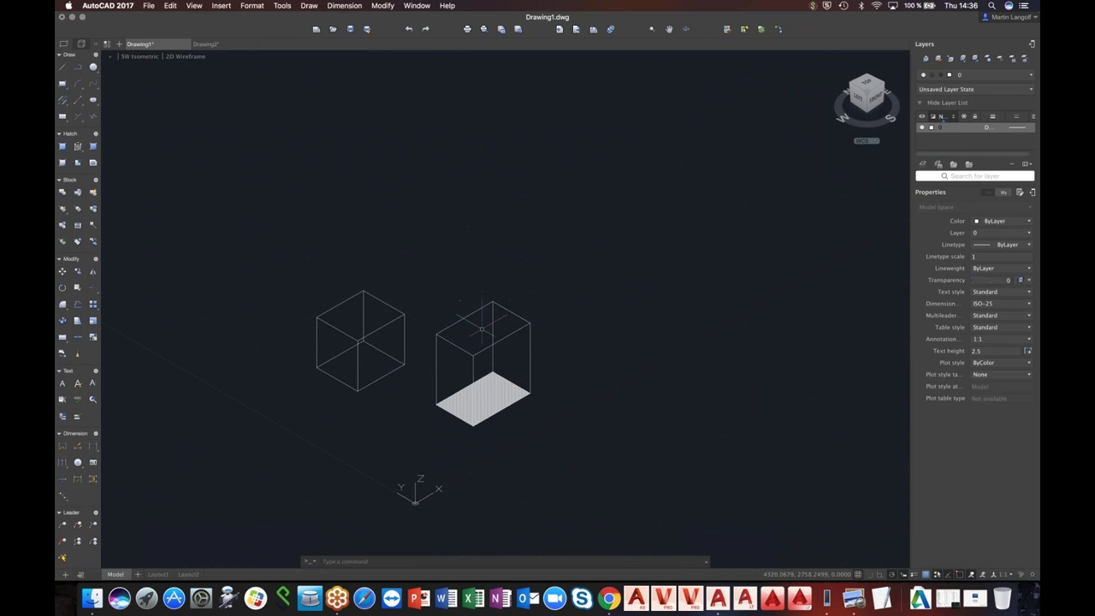
pyautogui.scroll(2, 542, 365)
pyautogui.scroll(2, 541, 365)
pyautogui.scroll(4, 542, 365)
pyautogui.scroll(-6, 542, 365)
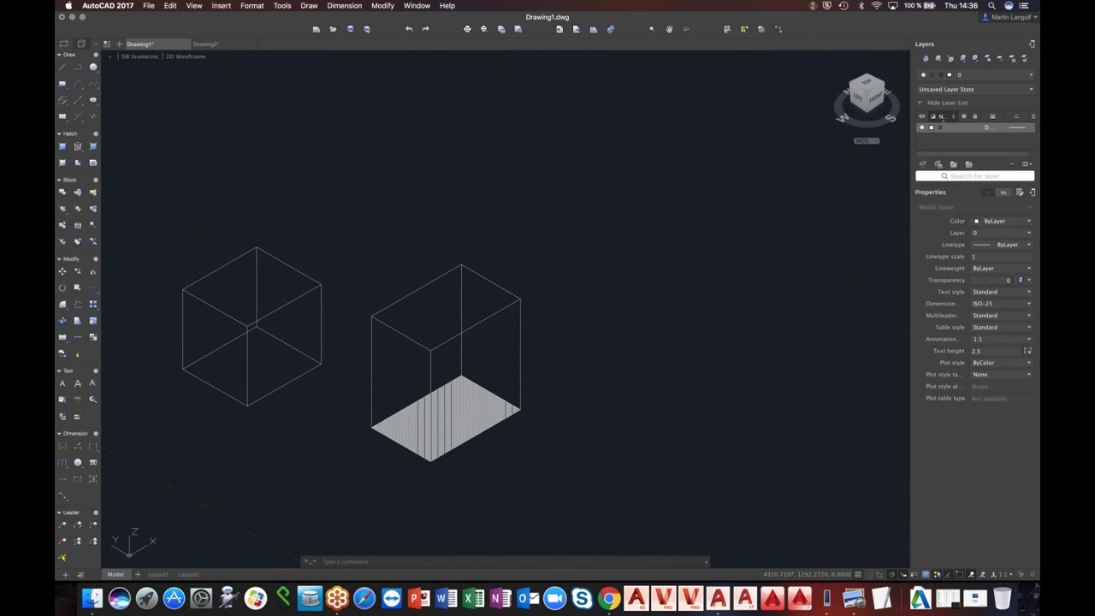
pyautogui.scroll(1, 542, 365)
pyautogui.scroll(4, 542, 365)
pyautogui.scroll(-1, 541, 365)
pyautogui.scroll(-4, 541, 365)
pyautogui.scroll(2, 542, 365)
pyautogui.scroll(1, 542, 366)
pyautogui.scroll(1, 541, 365)
# Step: Set ZOOMFACTOR to 35 and test the gentler wheel zoom on the box
pyautogui.write('zoomfa')
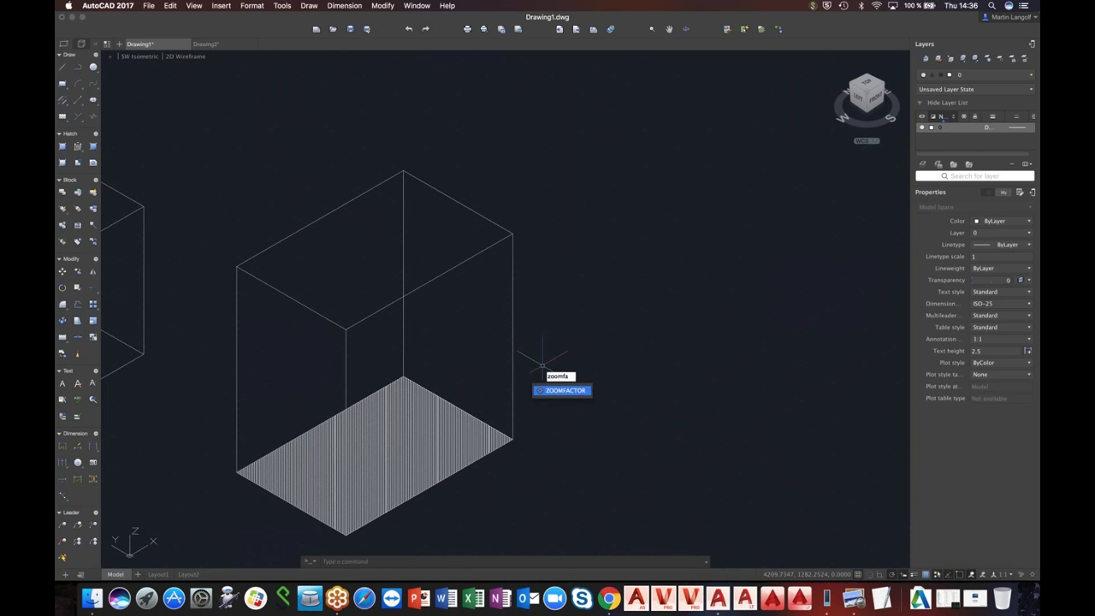
pyautogui.press('Return')
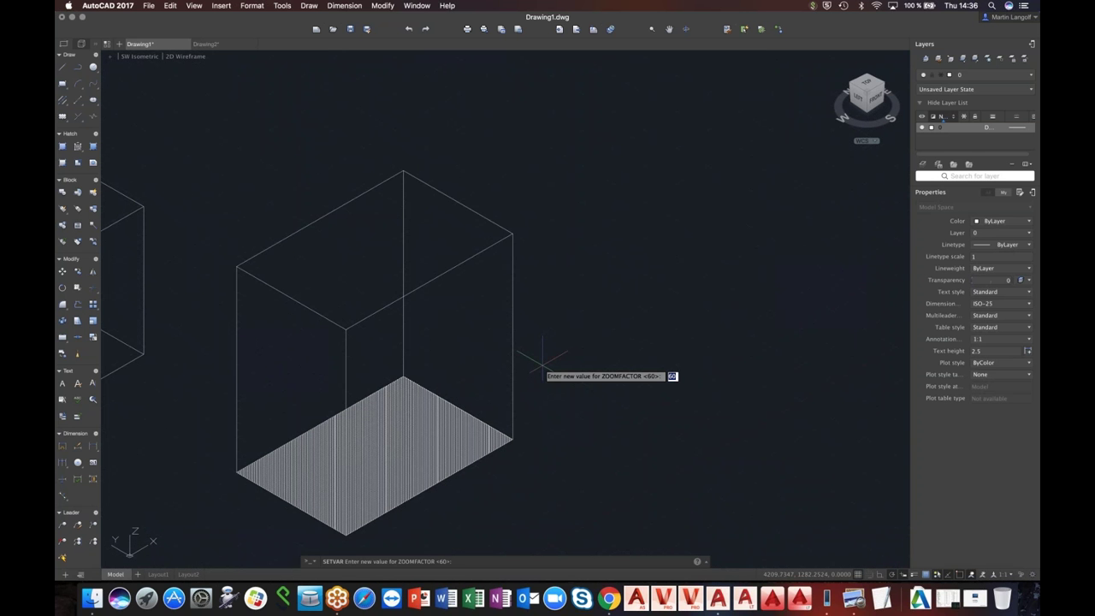
pyautogui.write('35')
pyautogui.press('Return')
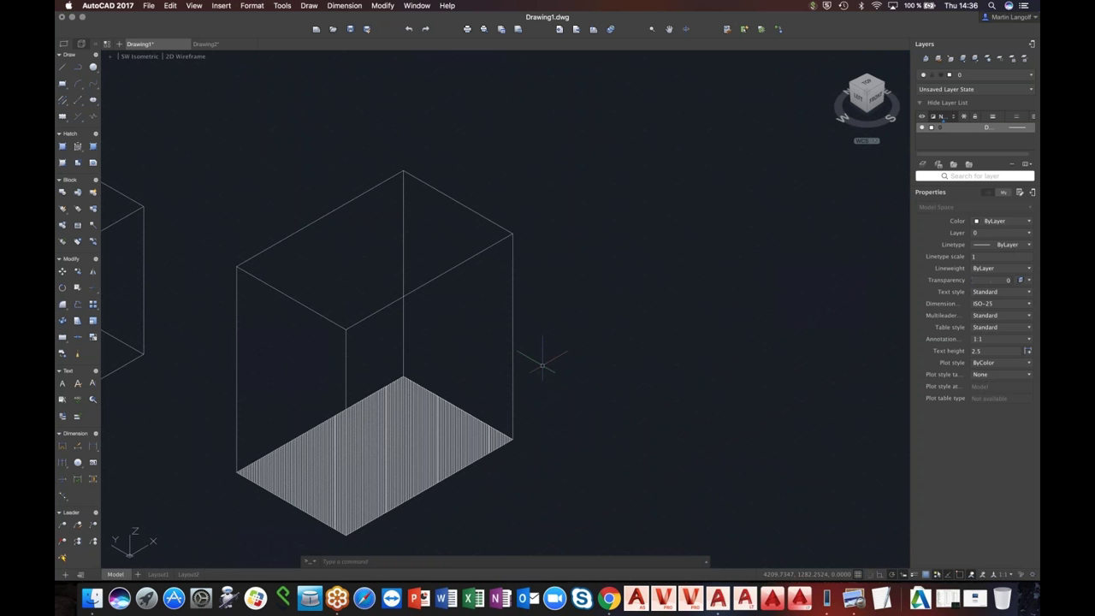
pyautogui.scroll(1, 541, 365)
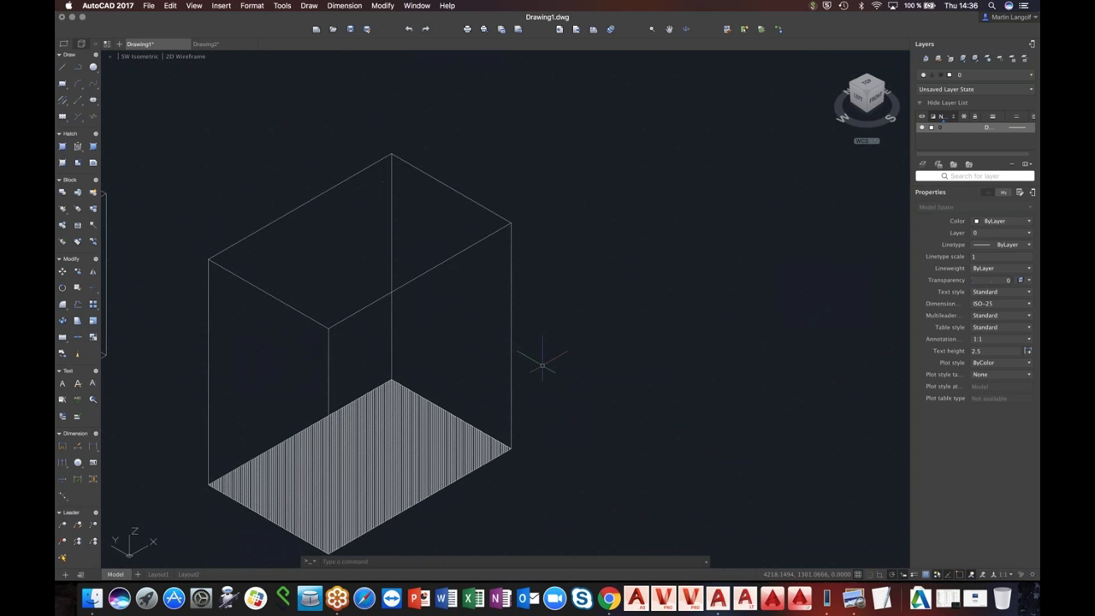
pyautogui.scroll(1, 542, 365)
pyautogui.scroll(1, 541, 364)
pyautogui.scroll(1, 542, 364)
pyautogui.scroll(-3, 542, 365)
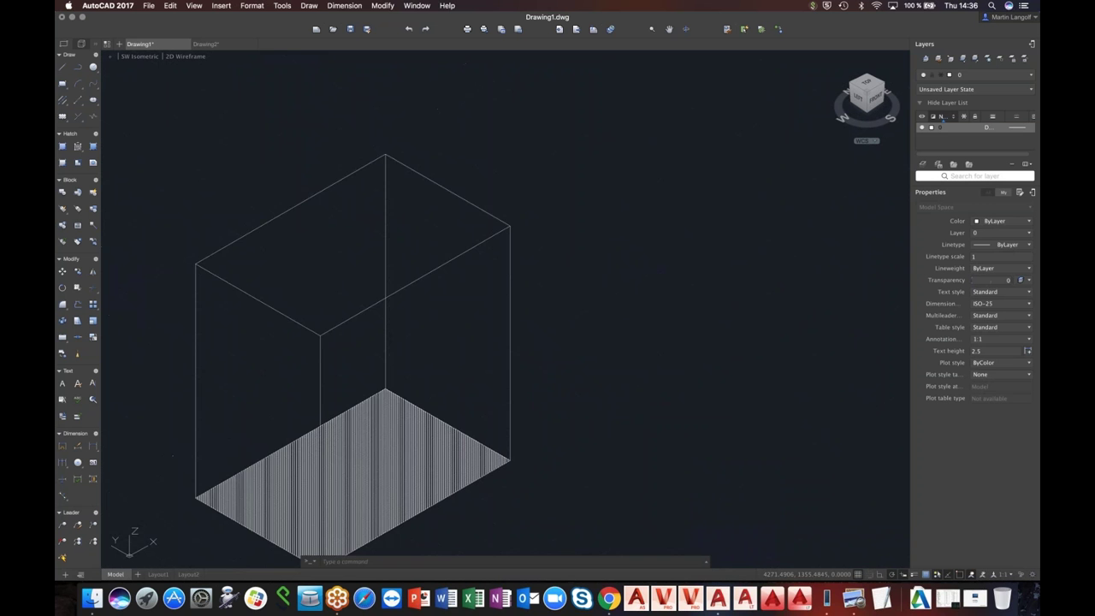
pyautogui.scroll(-1, 541, 364)
pyautogui.scroll(1, 541, 365)
pyautogui.scroll(1, 541, 364)
pyautogui.scroll(1, 542, 364)
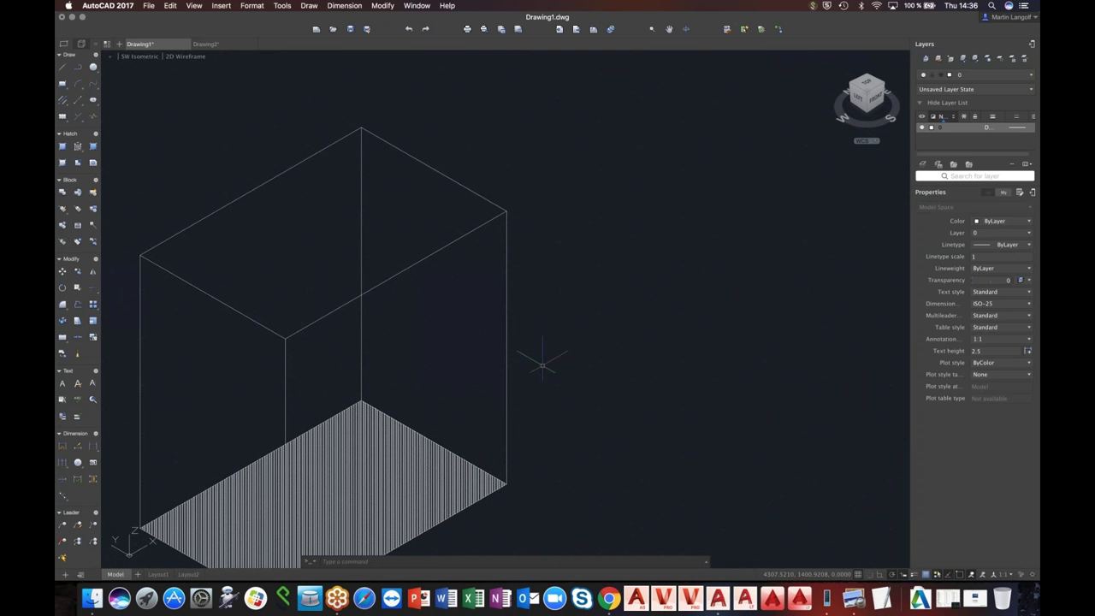
pyautogui.scroll(1, 542, 364)
pyautogui.scroll(1, 542, 364)
pyautogui.scroll(1, 541, 364)
pyautogui.scroll(-2, 542, 364)
pyautogui.scroll(-1, 542, 364)
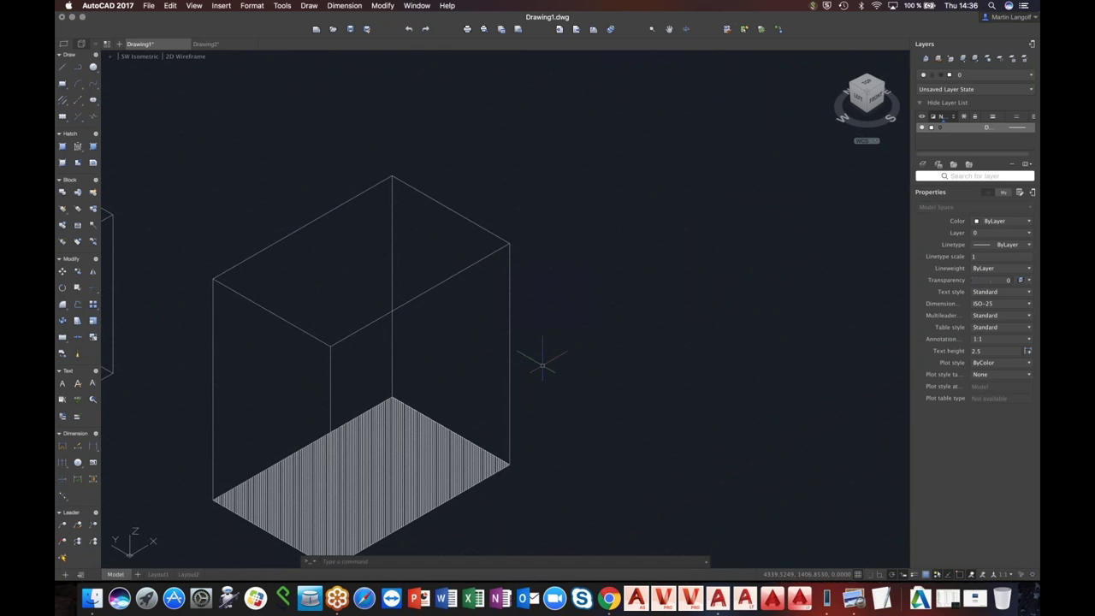
pyautogui.scroll(1, 541, 365)
pyautogui.scroll(2, 542, 365)
pyautogui.scroll(1, 541, 364)
pyautogui.scroll(1, 542, 364)
pyautogui.scroll(-1, 541, 364)
pyautogui.scroll(-2, 541, 365)
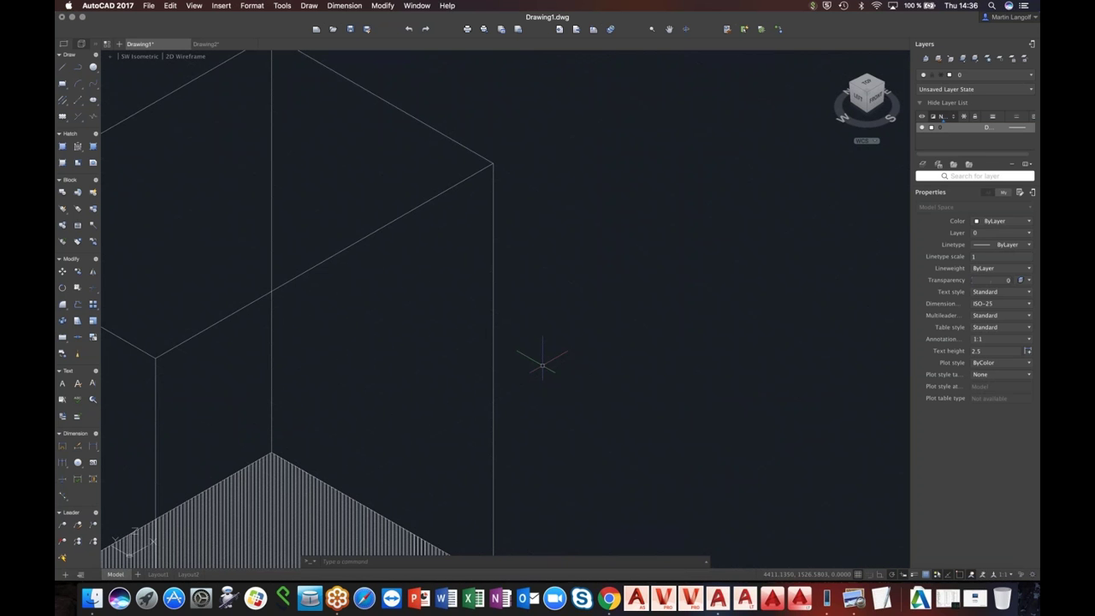
pyautogui.scroll(-1, 542, 364)
pyautogui.scroll(-1, 542, 365)
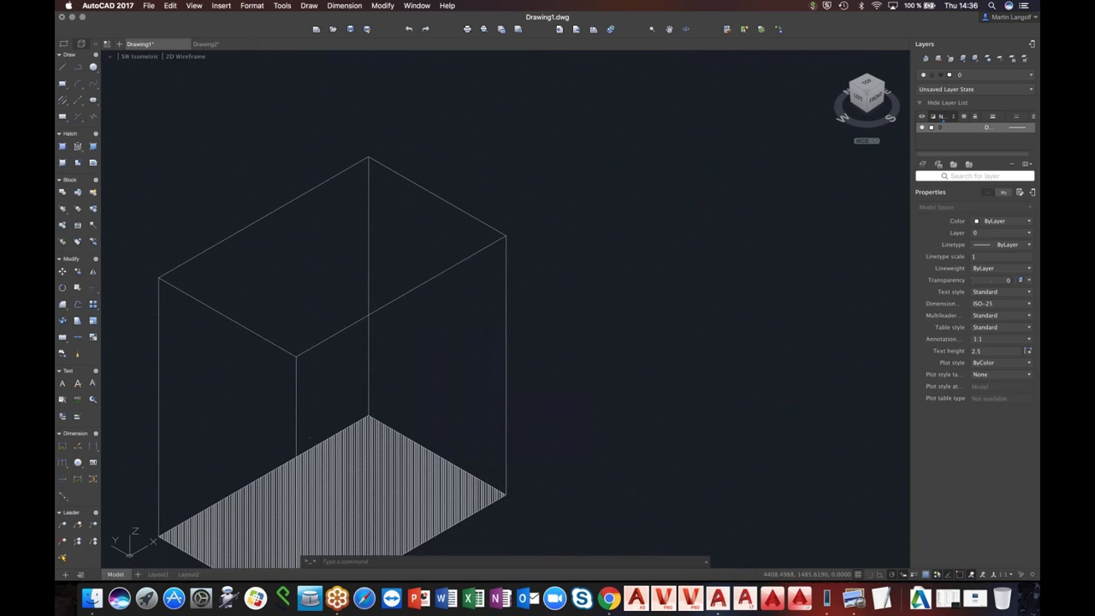
pyautogui.scroll(-1, 542, 364)
pyautogui.scroll(-1, 541, 364)
# Step: Rerun ZOOMFACTOR and keep the value at 35
pyautogui.write('zoom')
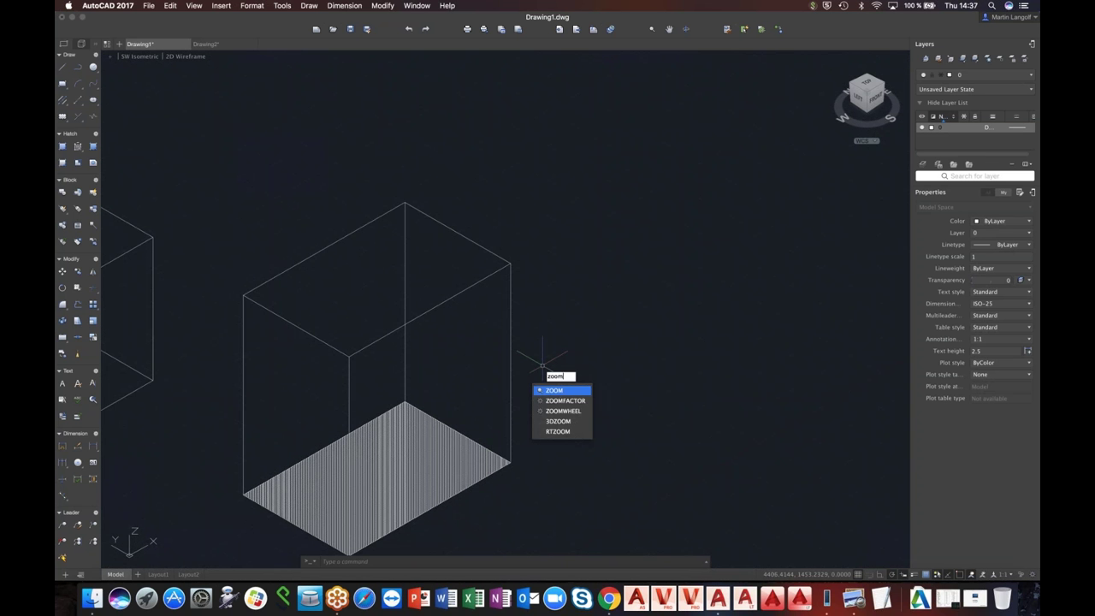
pyautogui.press('Down')
pyautogui.press('Return')
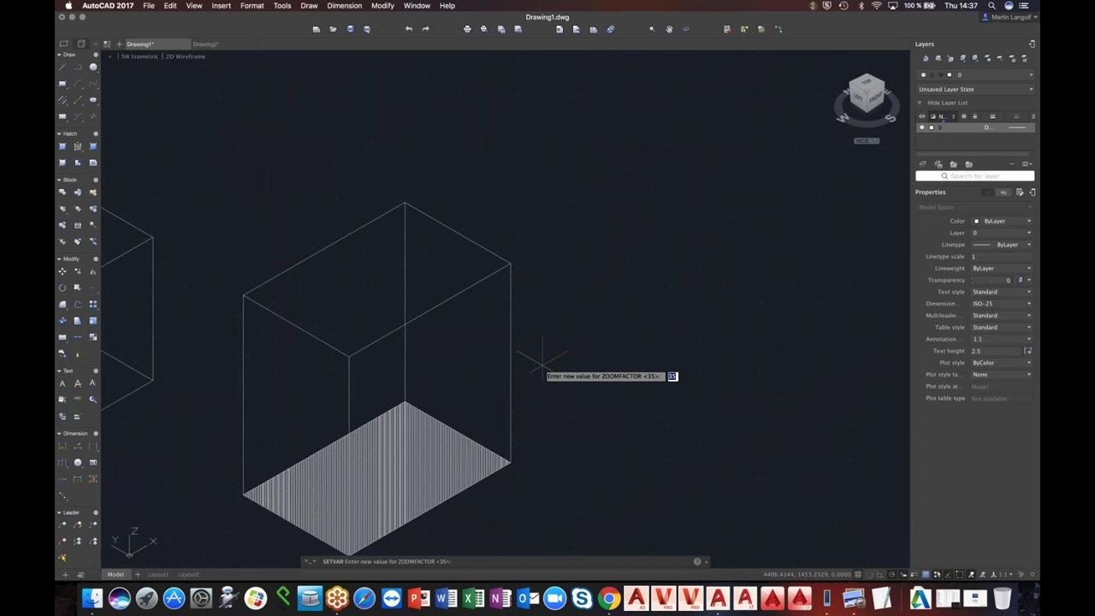
pyautogui.press('Return')
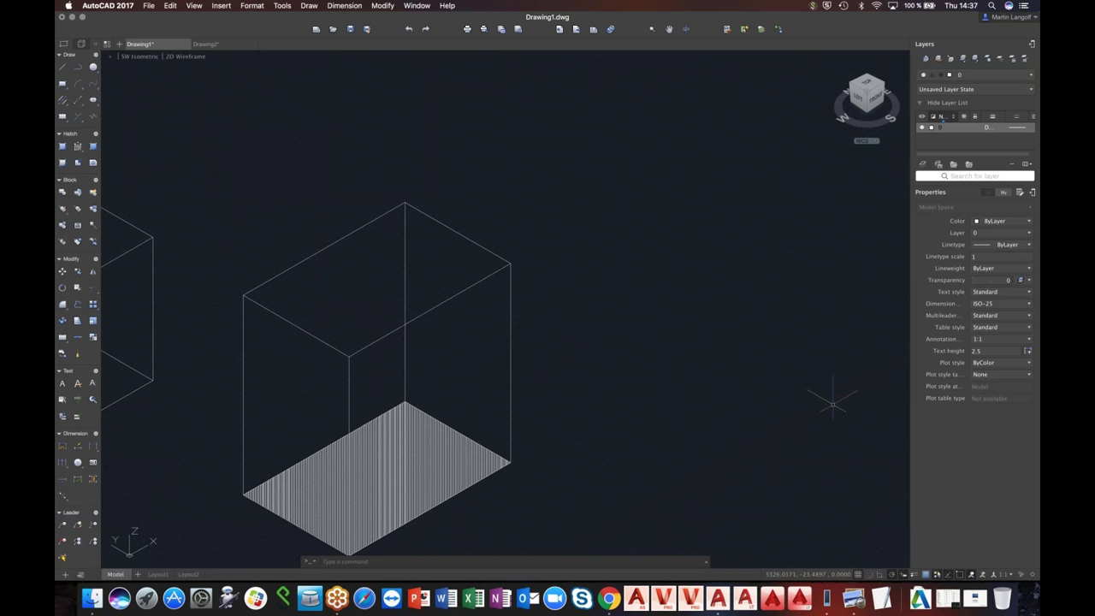
pyautogui.click(853, 599)
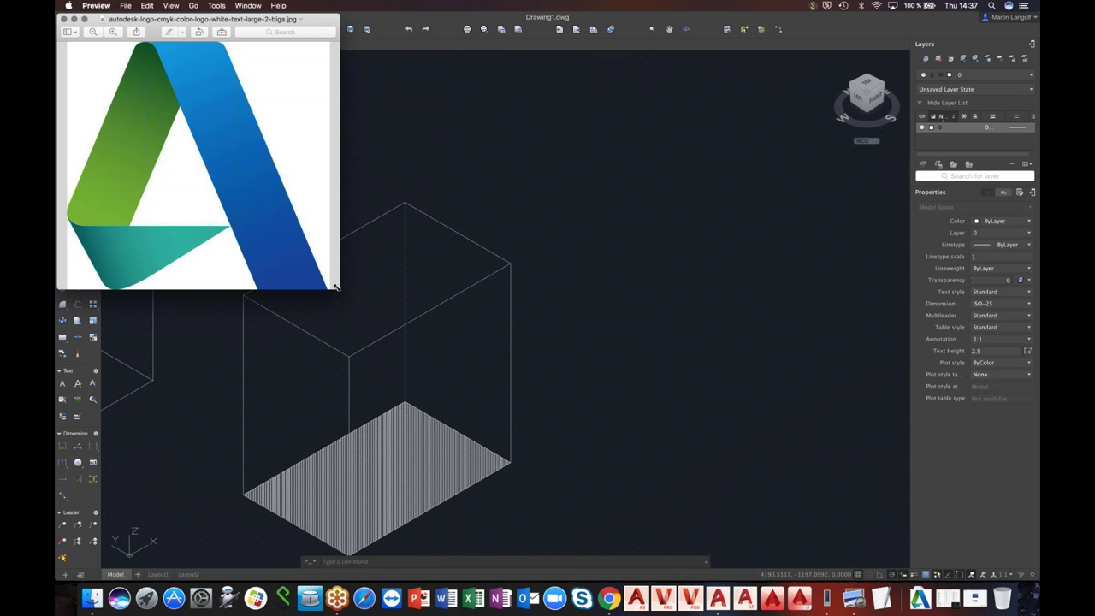
# Step: Enlarge the Autodesk logo Preview window and switch the AutoCAD drawing to Top view
pyautogui.moveTo(339, 288); pyautogui.dragTo(480, 399)
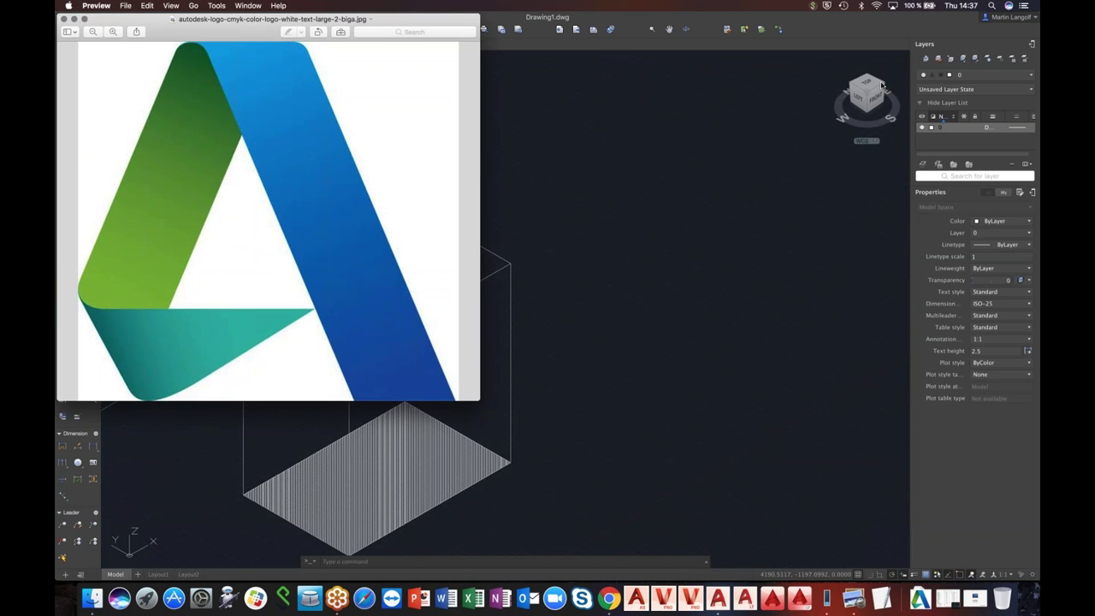
pyautogui.click(871, 85)
pyautogui.click(871, 85)
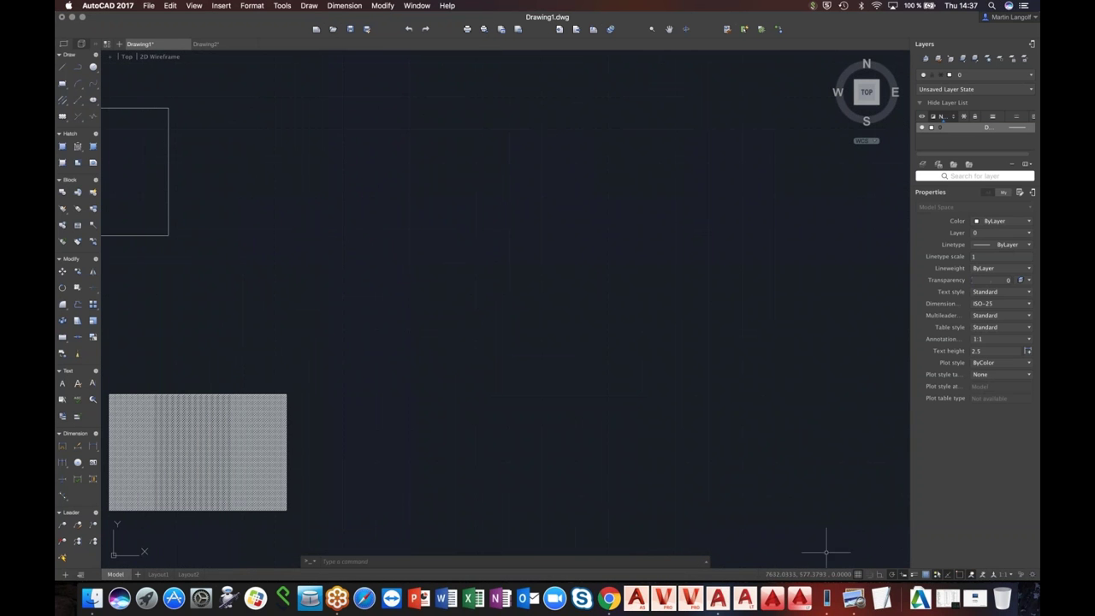
pyautogui.click(854, 597)
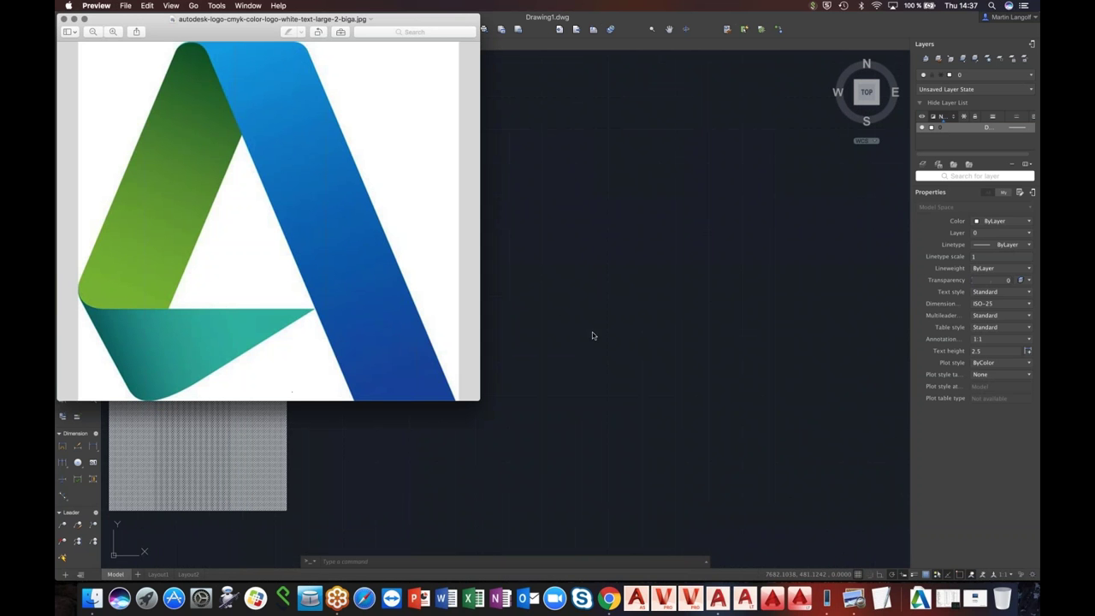
pyautogui.press('super+alt+c')
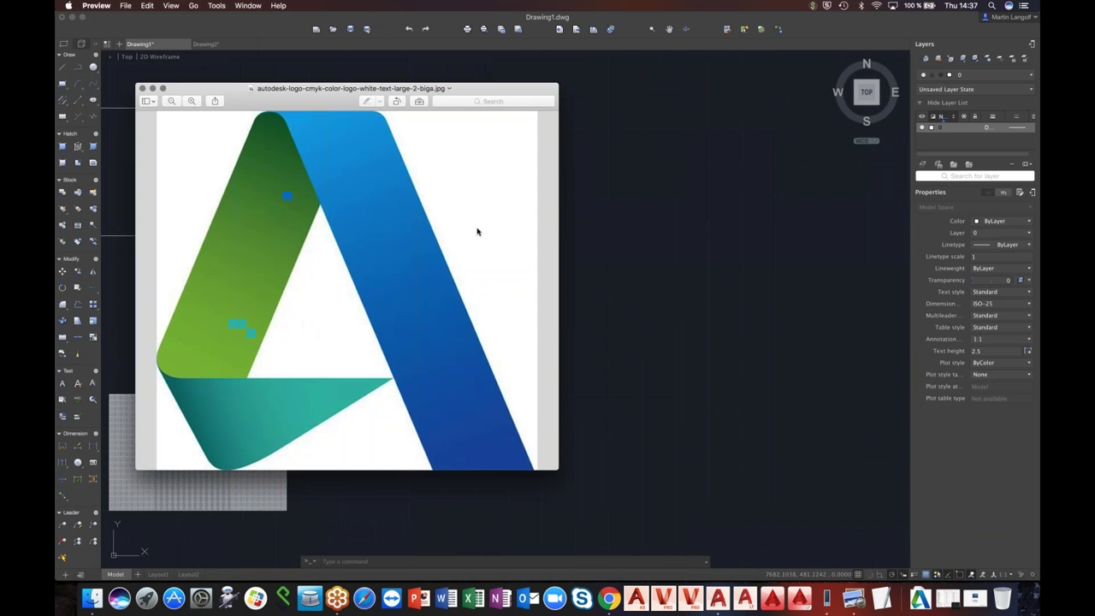
pyautogui.moveTo(524, 264); pyautogui.dragTo(541, 168)
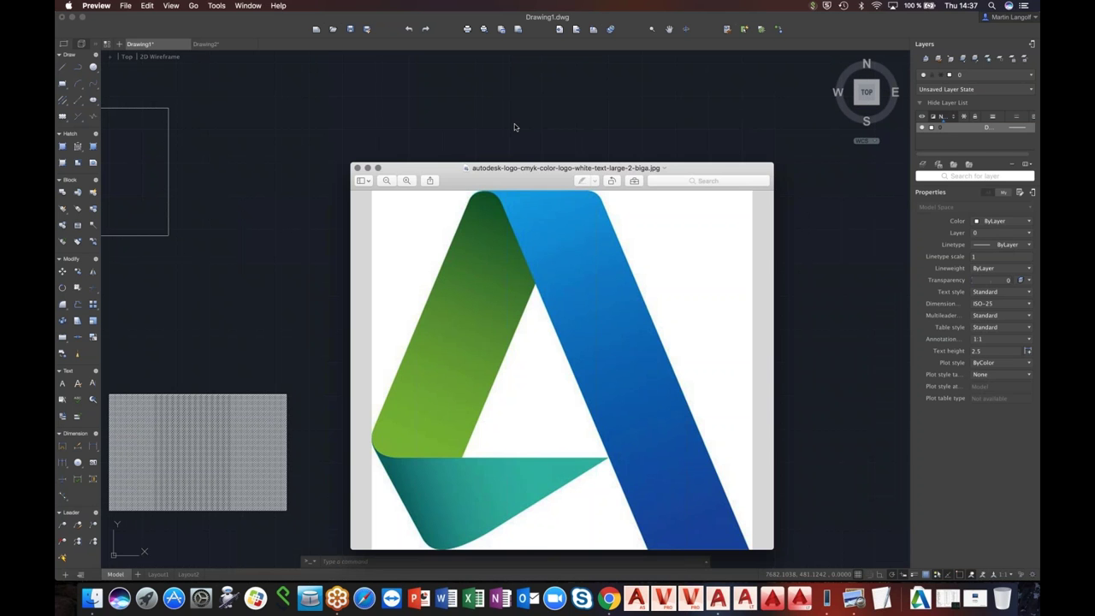
pyautogui.click(514, 127)
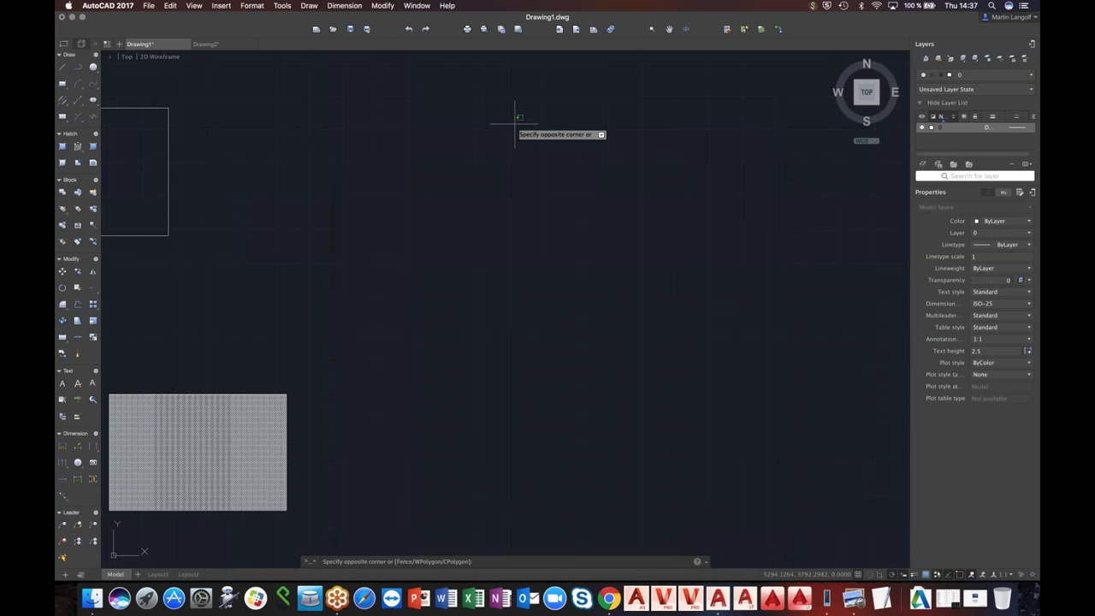
# Step: Use Insert > Raster Image Reference to open autodesk-logo-cmyk-color-logo-white-text-large-2-biga.jpg from Downloads
pyautogui.click(221, 7)
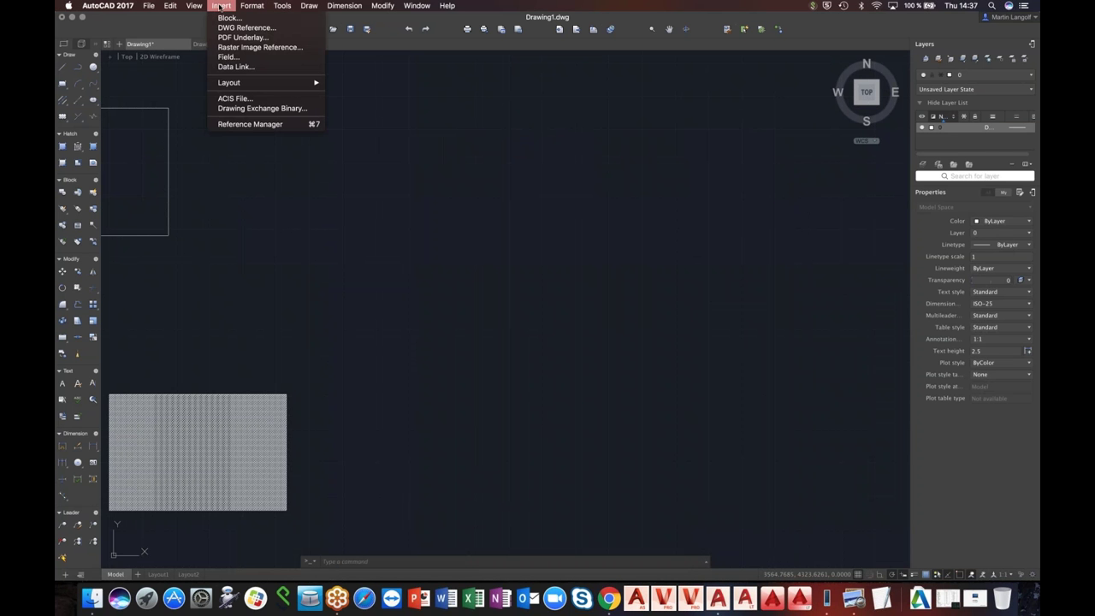
pyautogui.click(254, 48)
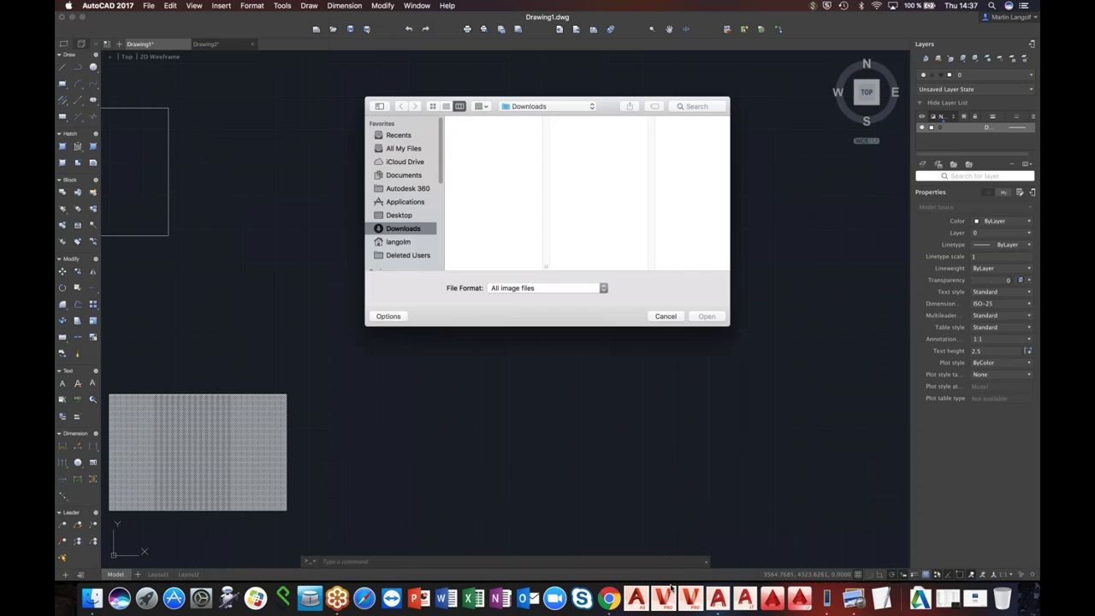
pyautogui.moveTo(604, 106)
pyautogui.mouseDown()
pyautogui.moveTo(598, 178)
pyautogui.moveTo(598, 152)
pyautogui.mouseUp()
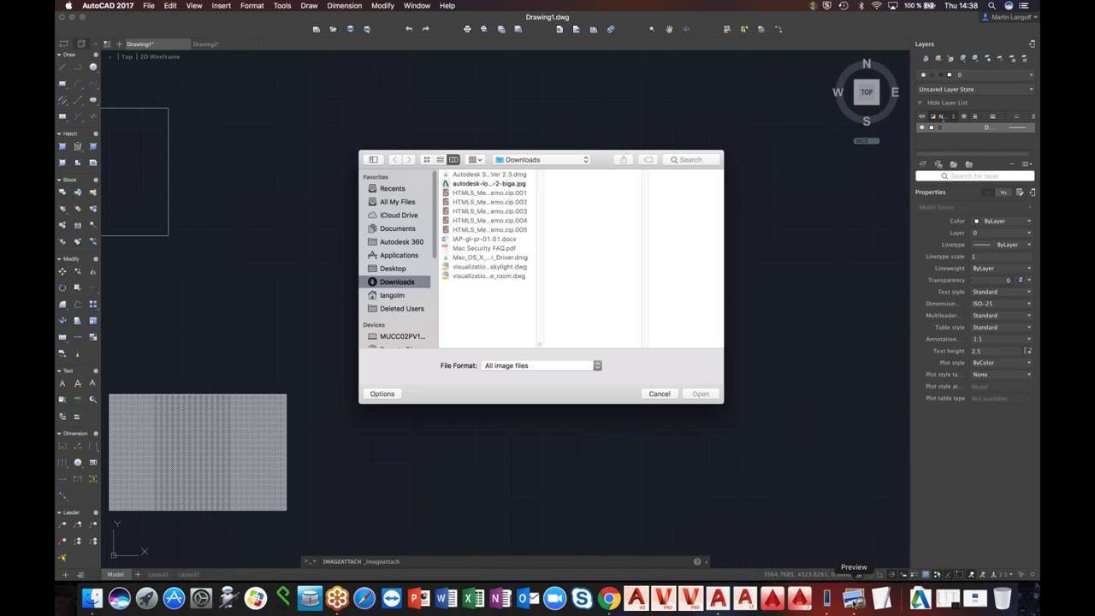
pyautogui.click(854, 597)
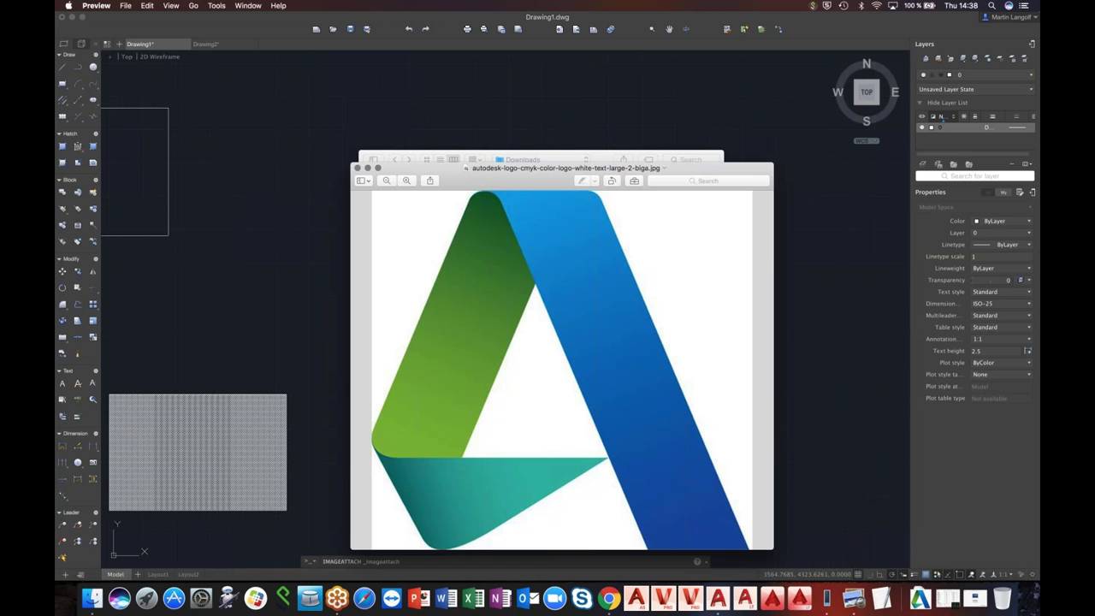
pyautogui.moveTo(520, 168); pyautogui.dragTo(440, 193)
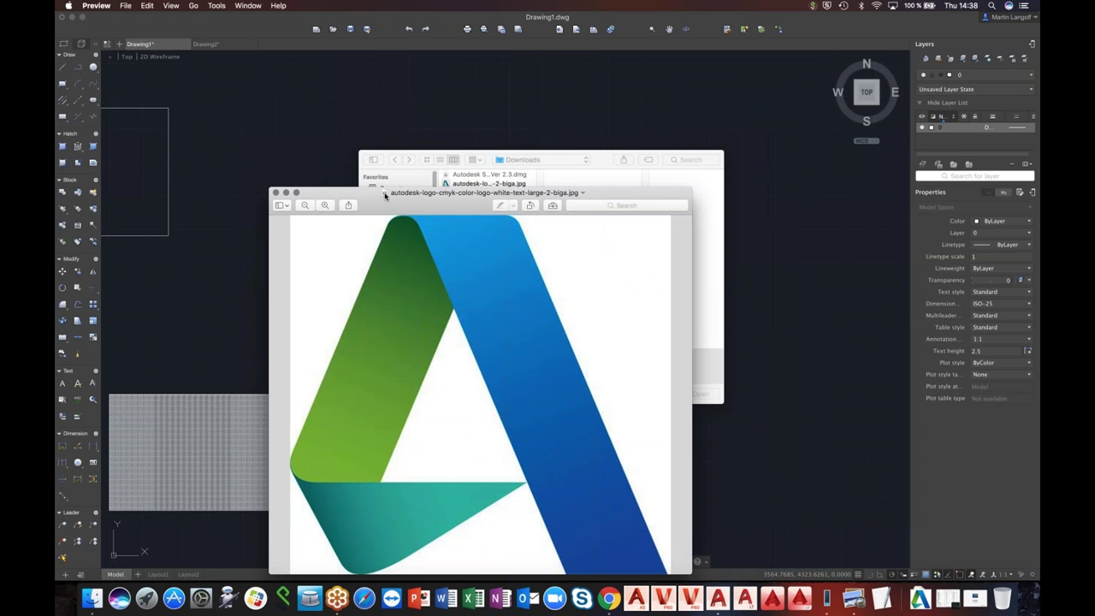
pyautogui.click(532, 159)
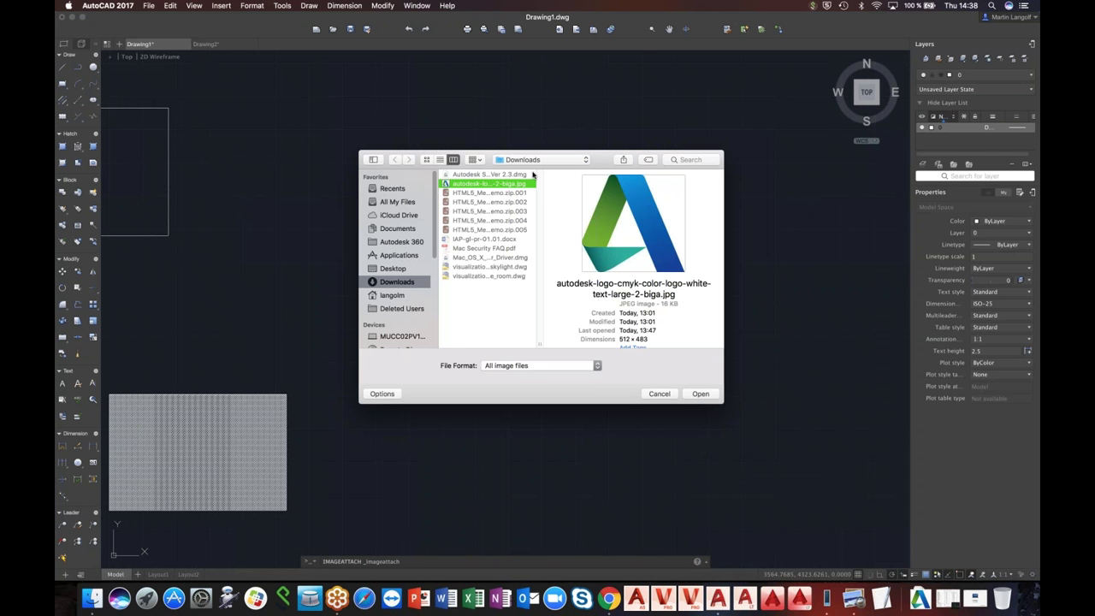
pyautogui.click(699, 394)
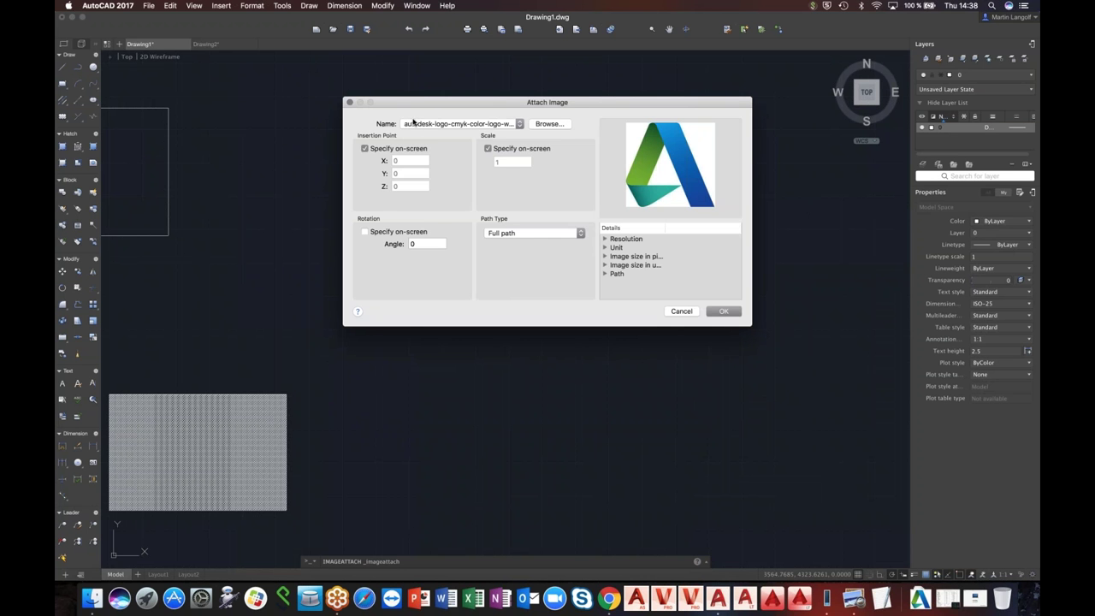
# Step: Accept the Attach Image settings and place the logo image at the default scale
pyautogui.click(689, 340)
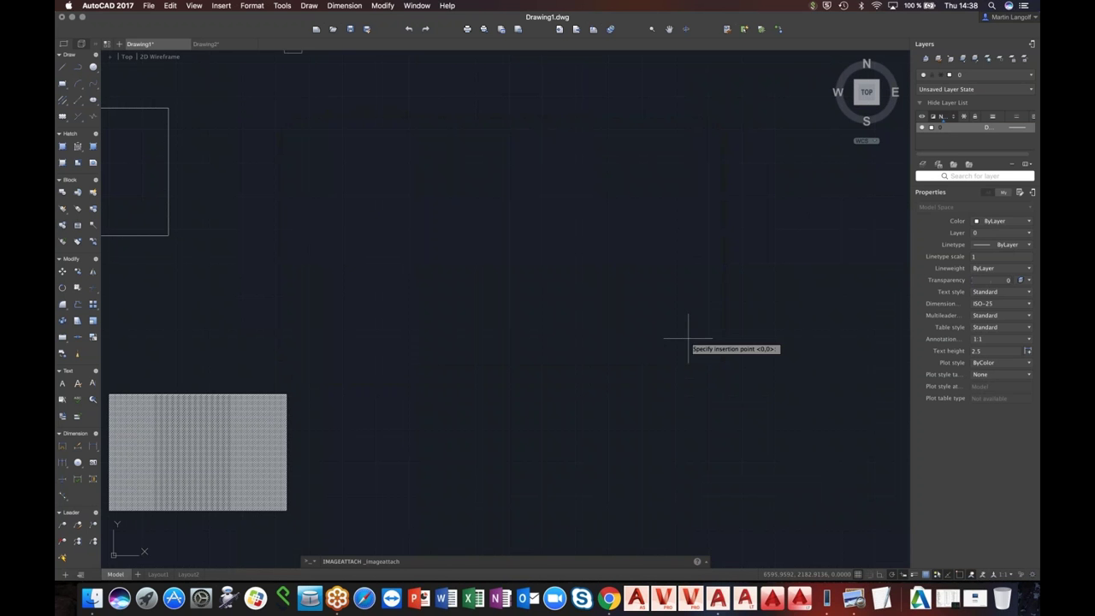
pyautogui.click(556, 313)
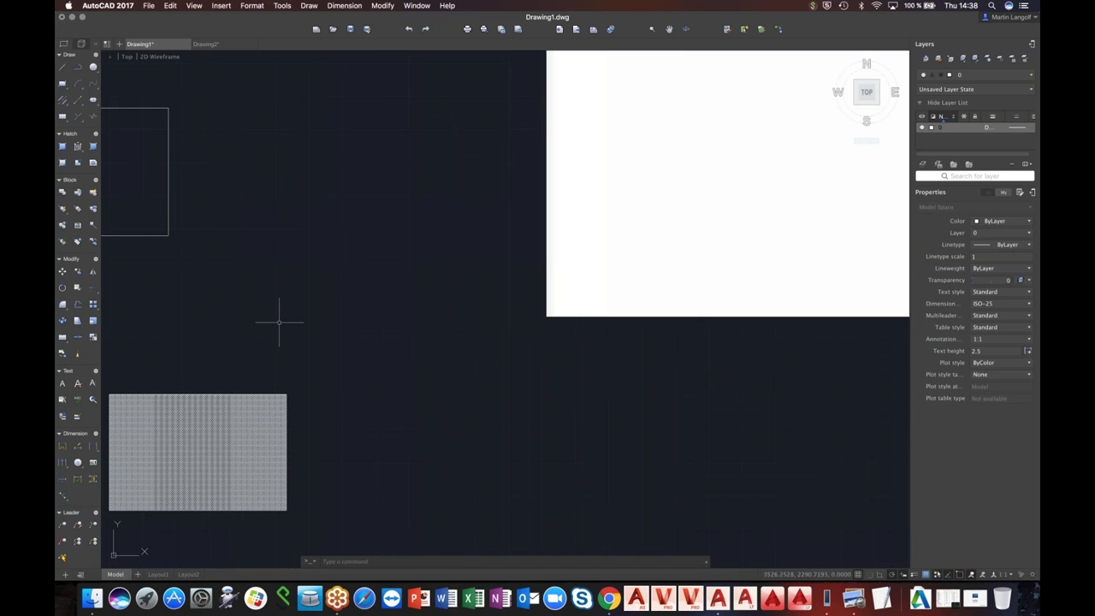
pyautogui.click(379, 262)
pyautogui.scroll(-2, 672, 321)
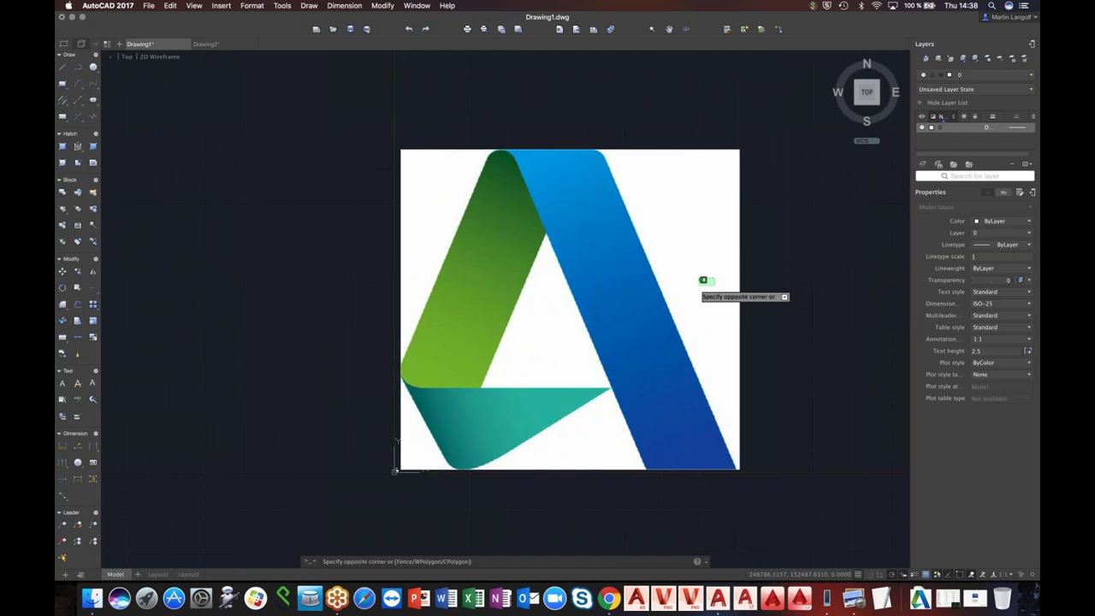
# Step: Set the logo image's Fade to 75, then deselect it
pyautogui.moveTo(787, 272); pyautogui.dragTo(699, 304)
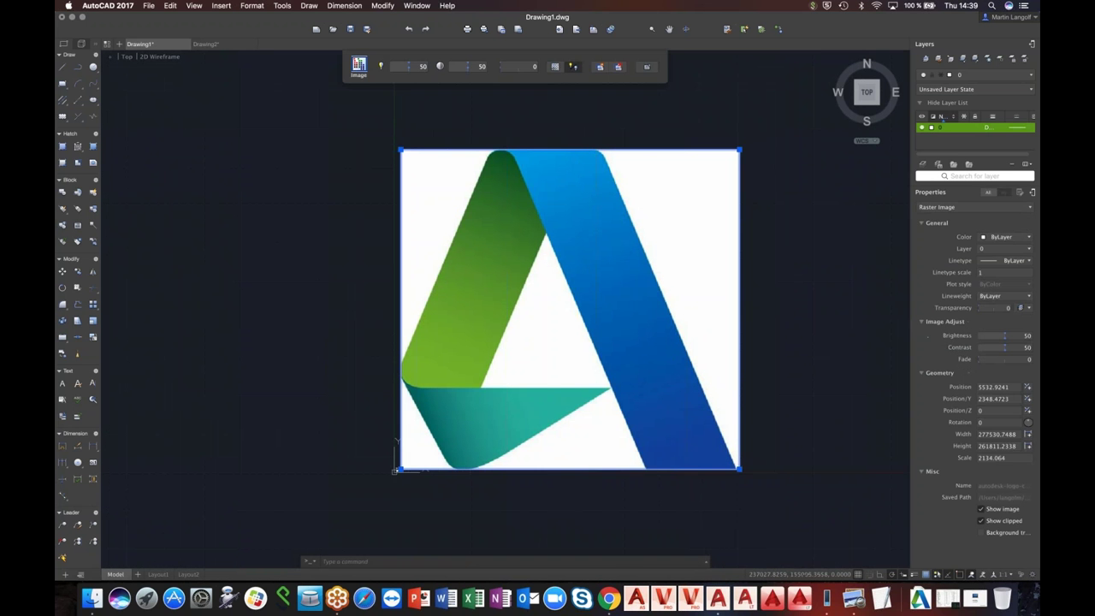
pyautogui.click(523, 68)
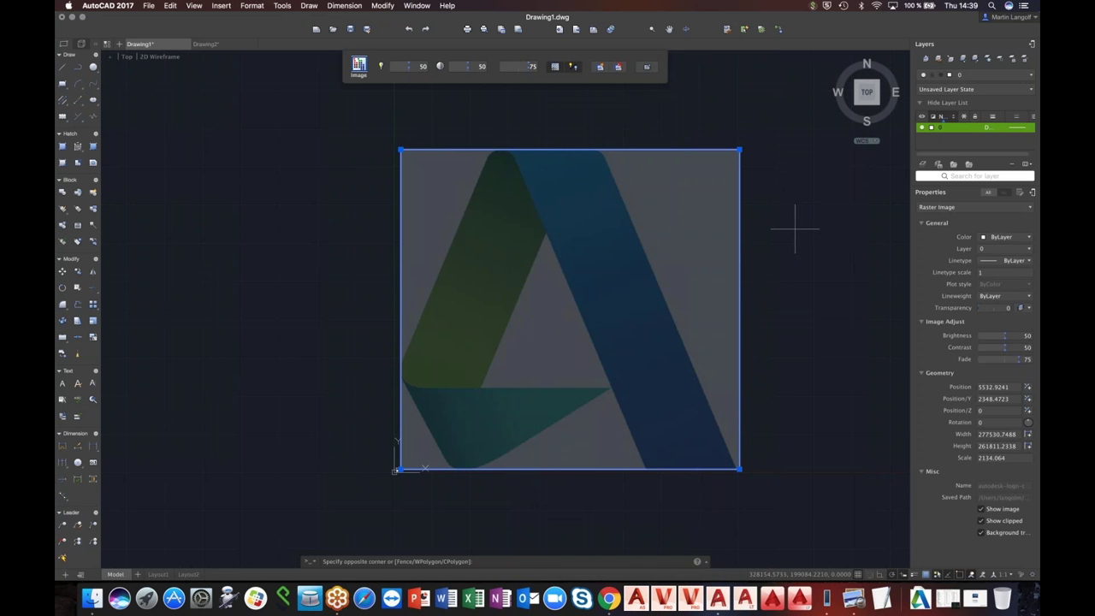
pyautogui.press('Escape')
pyautogui.hscroll(2, 748, 239)
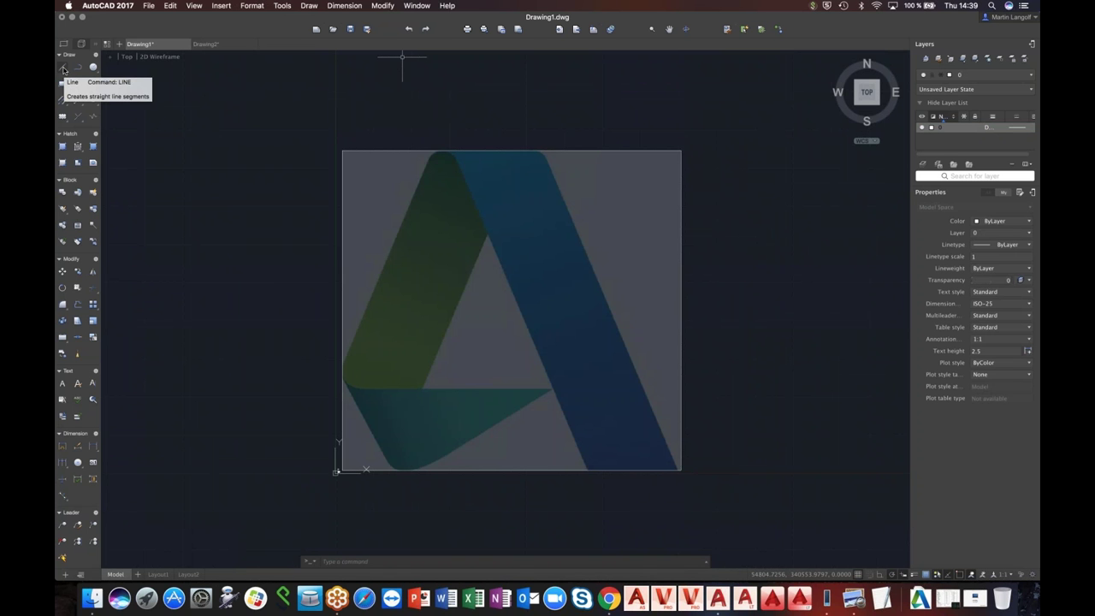
# Step: Draw a LINE from the logo's lower-right corner to the top of the blue stroke, then select it
pyautogui.click(64, 68)
pyautogui.write('line')
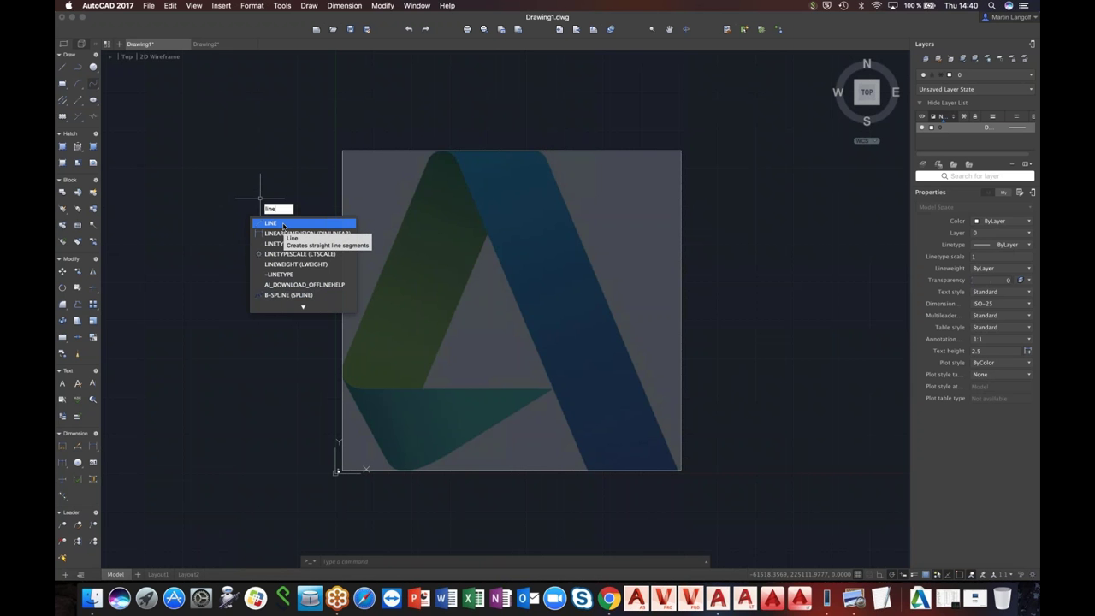
pyautogui.click(283, 225)
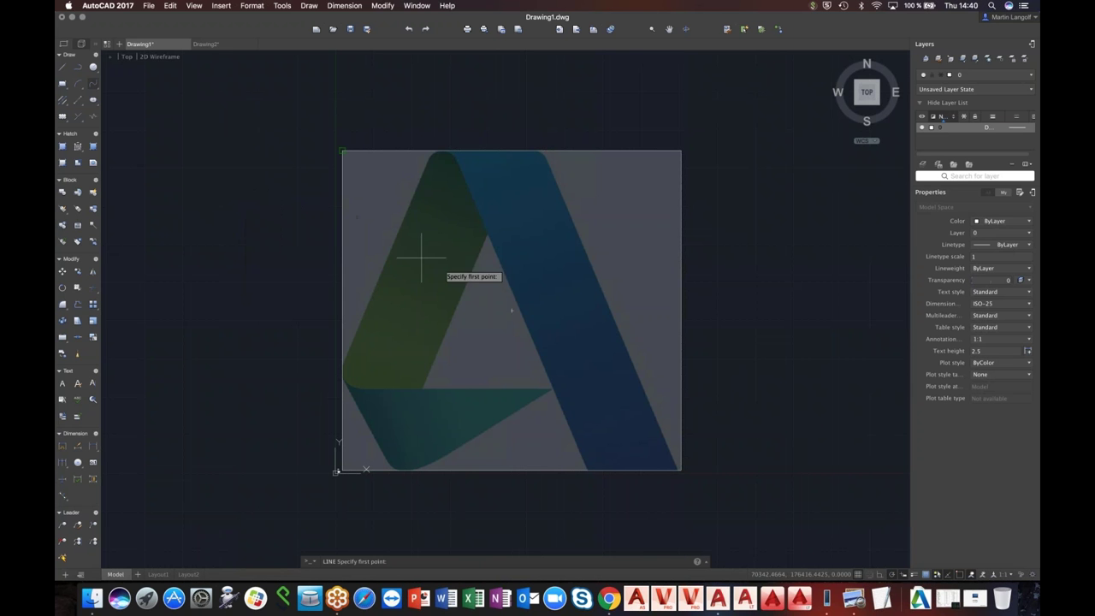
pyautogui.click(681, 487)
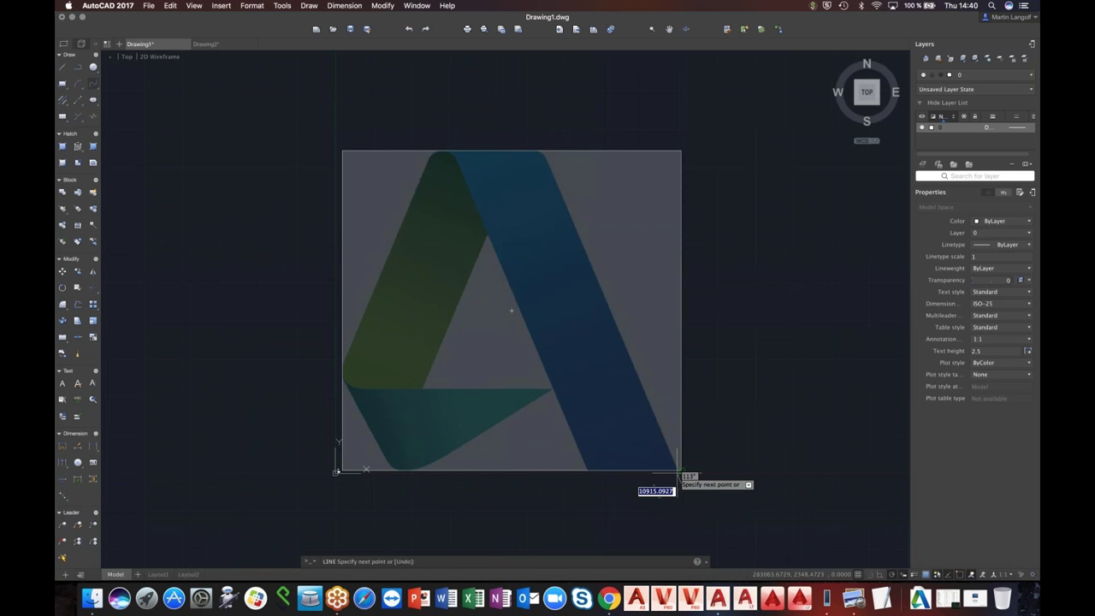
pyautogui.click(535, 135)
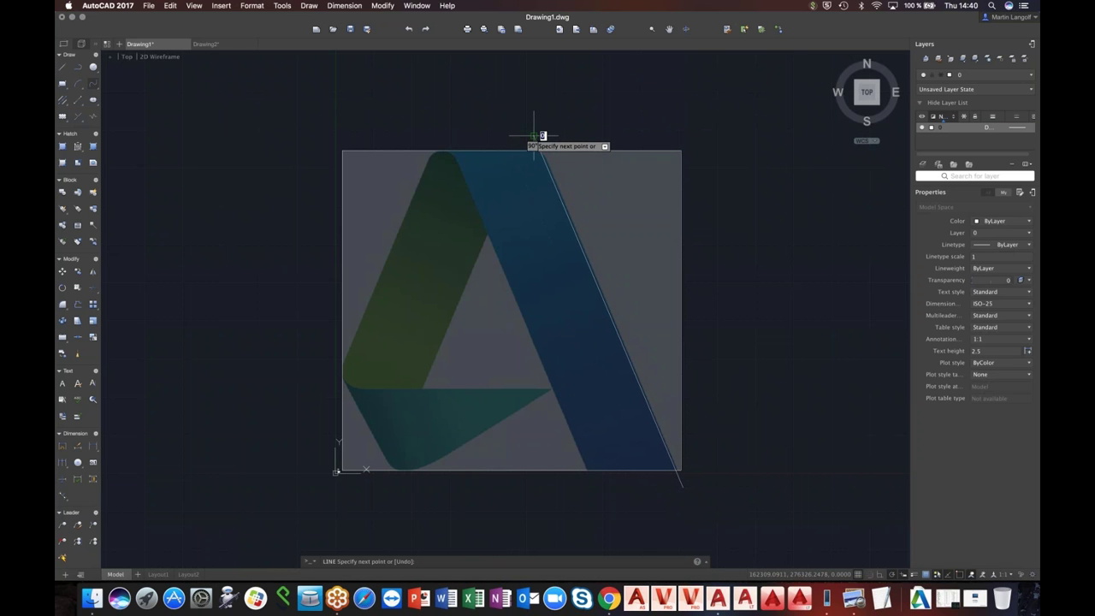
pyautogui.press('Return')
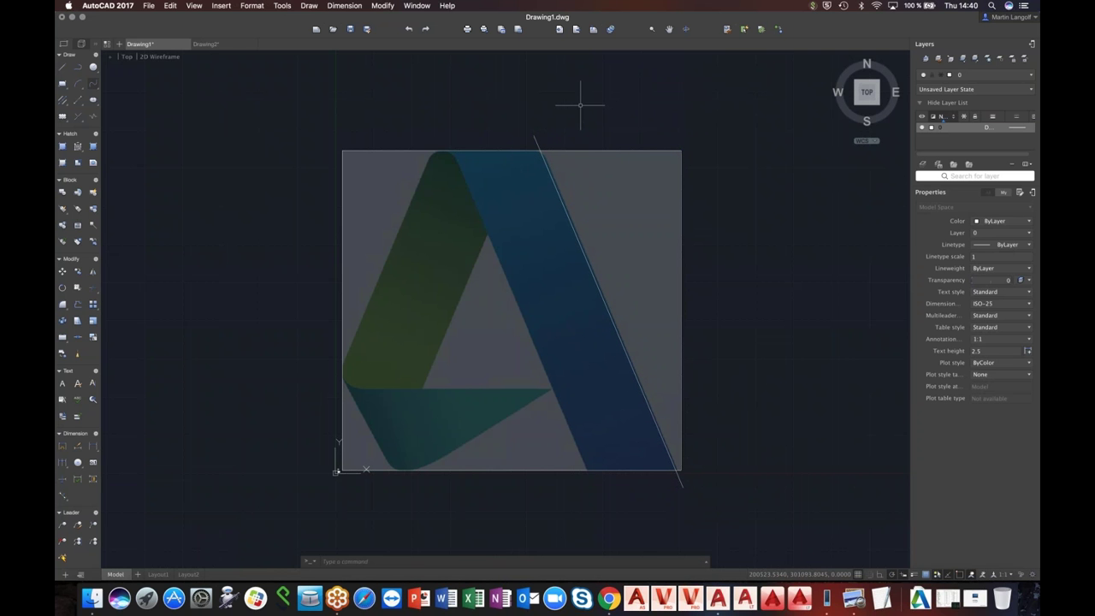
pyautogui.click(553, 131)
pyautogui.click(516, 137)
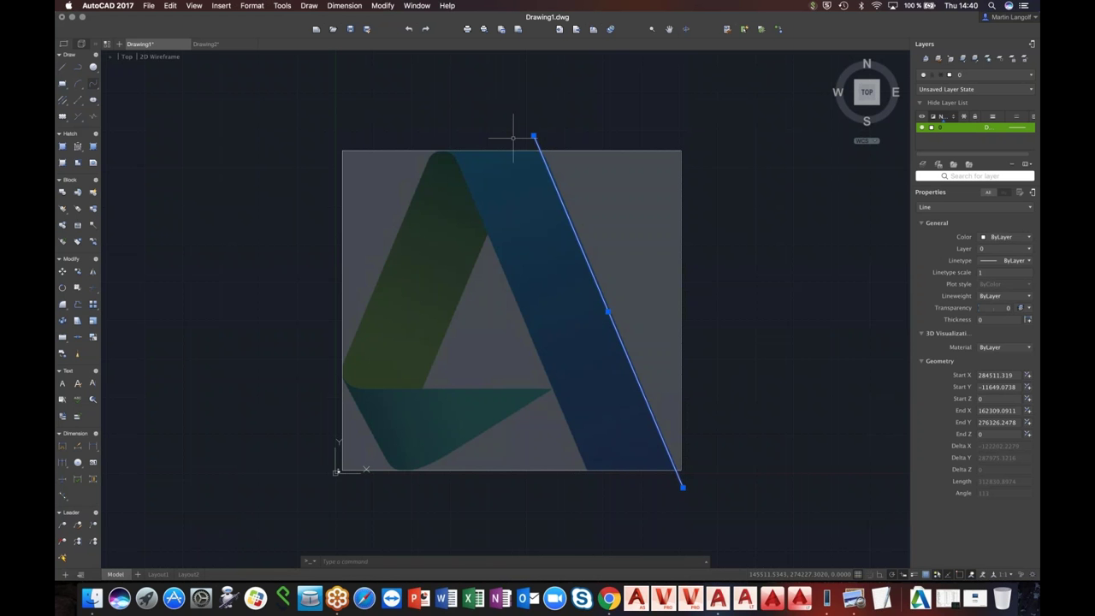
# Step: Run OFFSET on the traced line with a 75000 offset distance
pyautogui.write('offset')
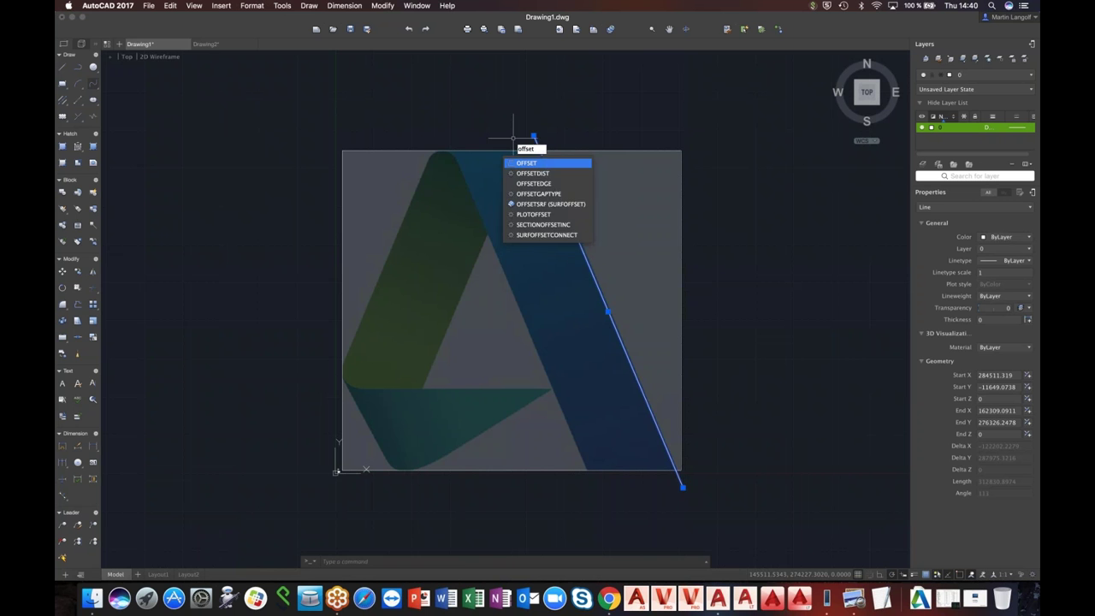
pyautogui.press('Return')
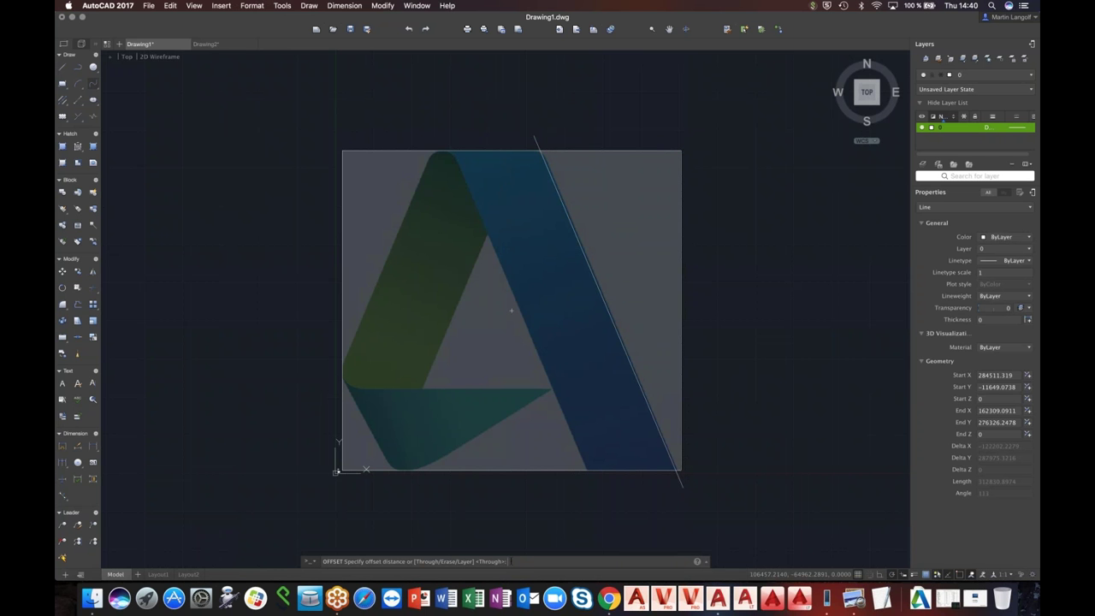
pyautogui.write('7')
pyautogui.write('000')
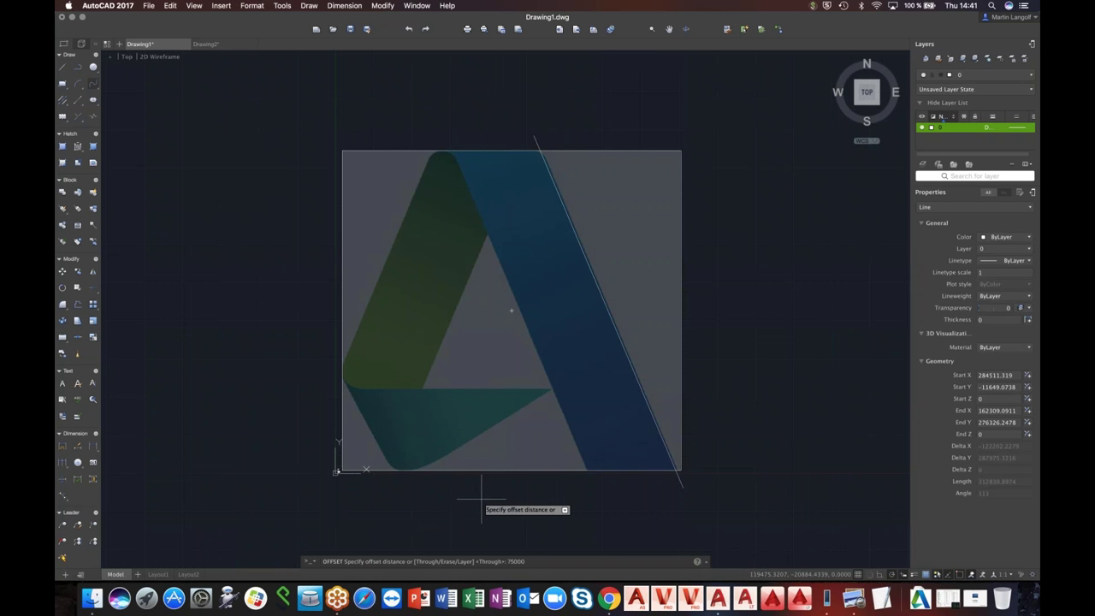
pyautogui.press('Return')
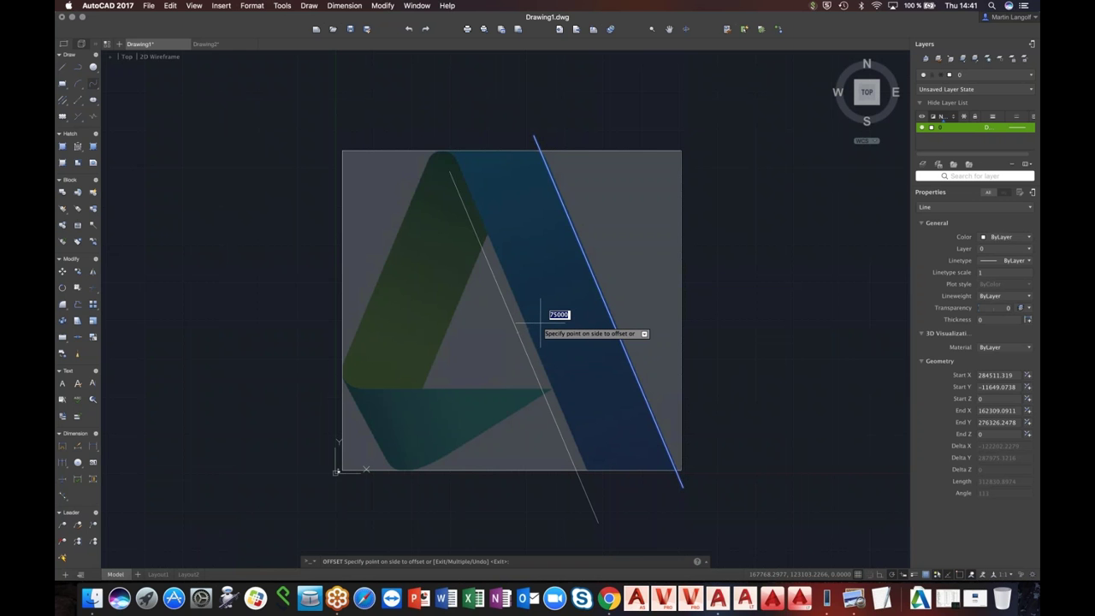
pyautogui.write('700')
# Step: Place offset copies of the slanted line along the blue stroke's inner edge and further left
pyautogui.click(540, 322)
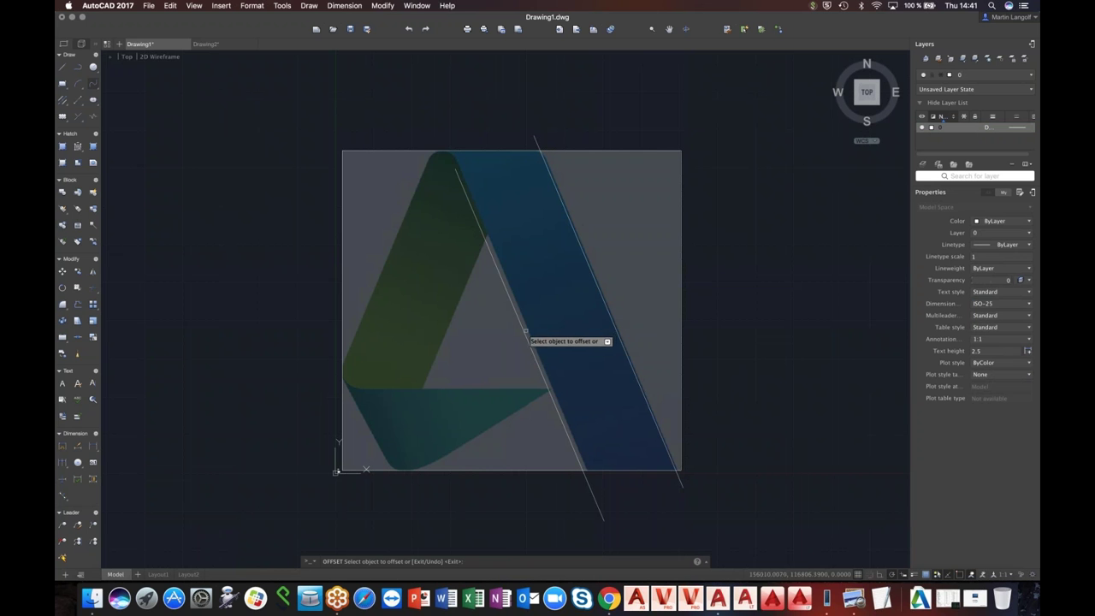
pyautogui.click(524, 332)
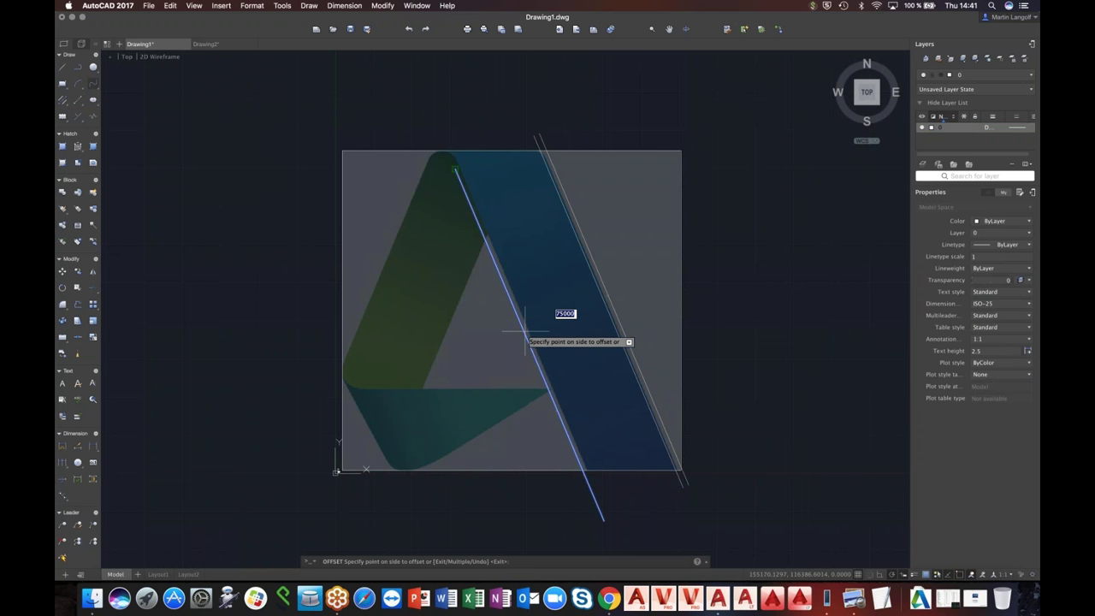
pyautogui.click(409, 369)
pyautogui.click(437, 368)
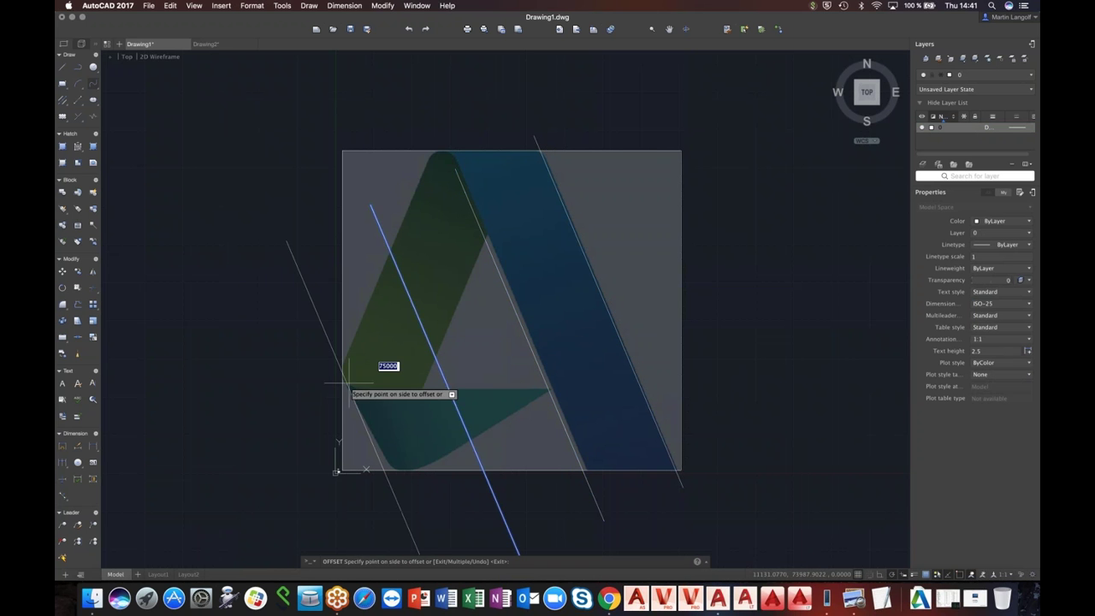
pyautogui.click(320, 392)
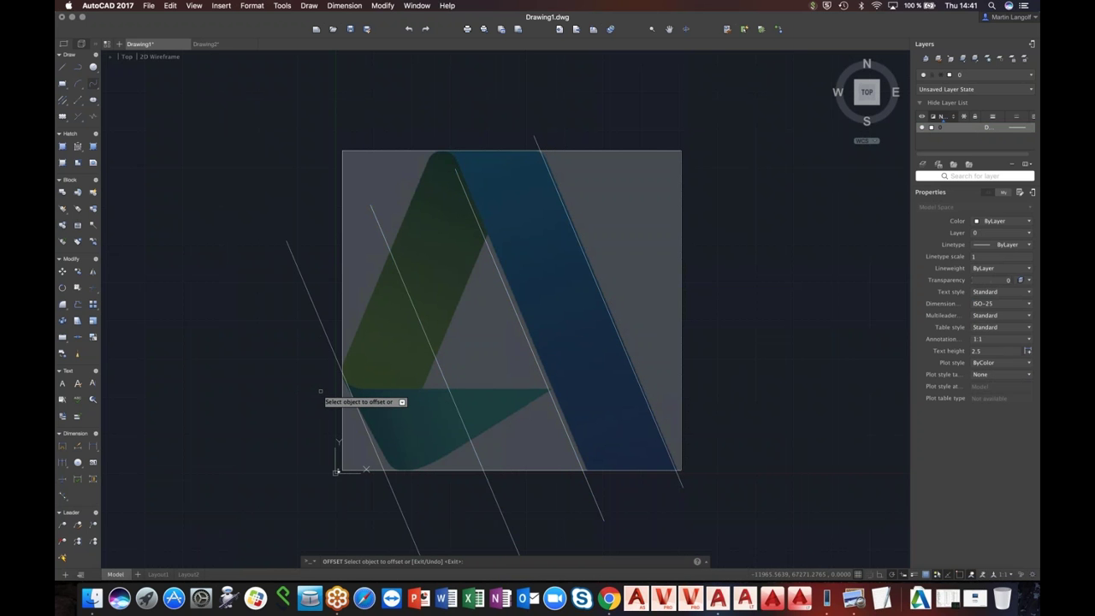
# Step: Offset the inner-edge line by 1000 and end the offset command
pyautogui.click(524, 330)
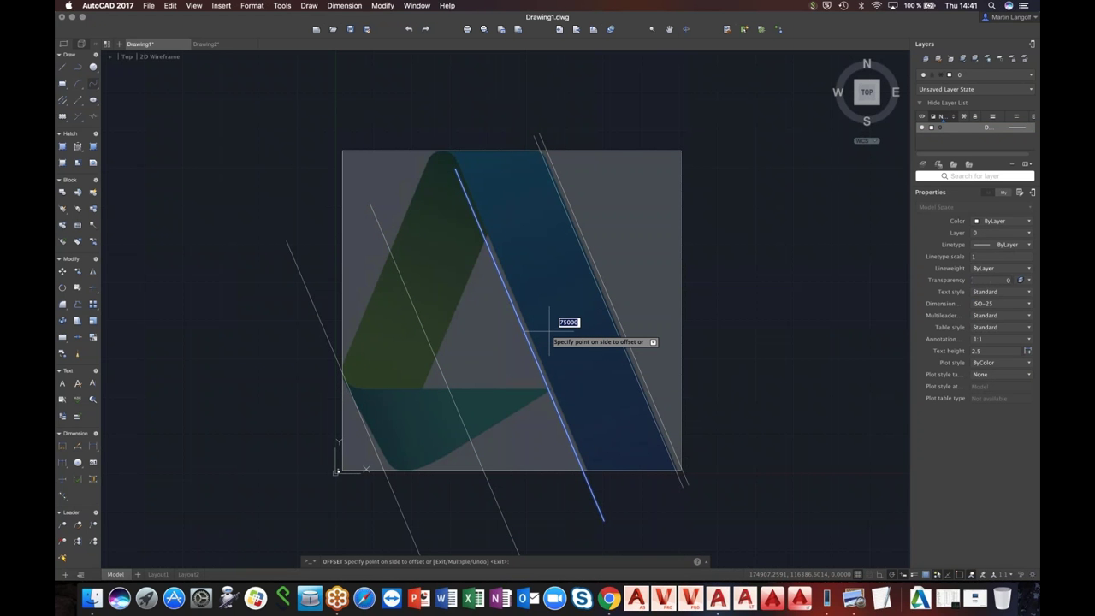
pyautogui.write('1000')
pyautogui.press('Return')
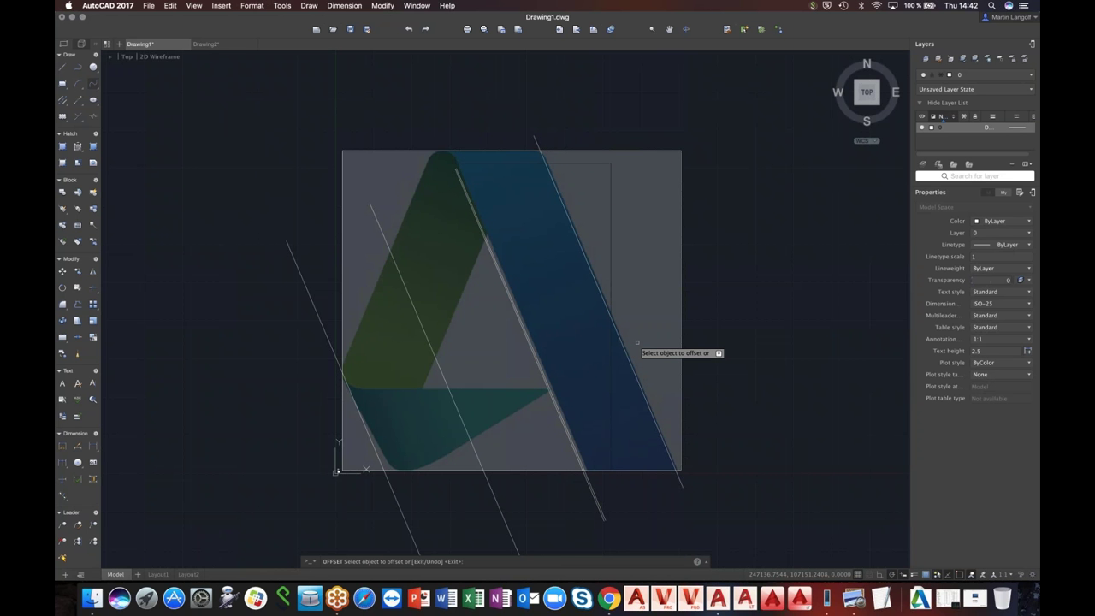
pyautogui.press('Escape')
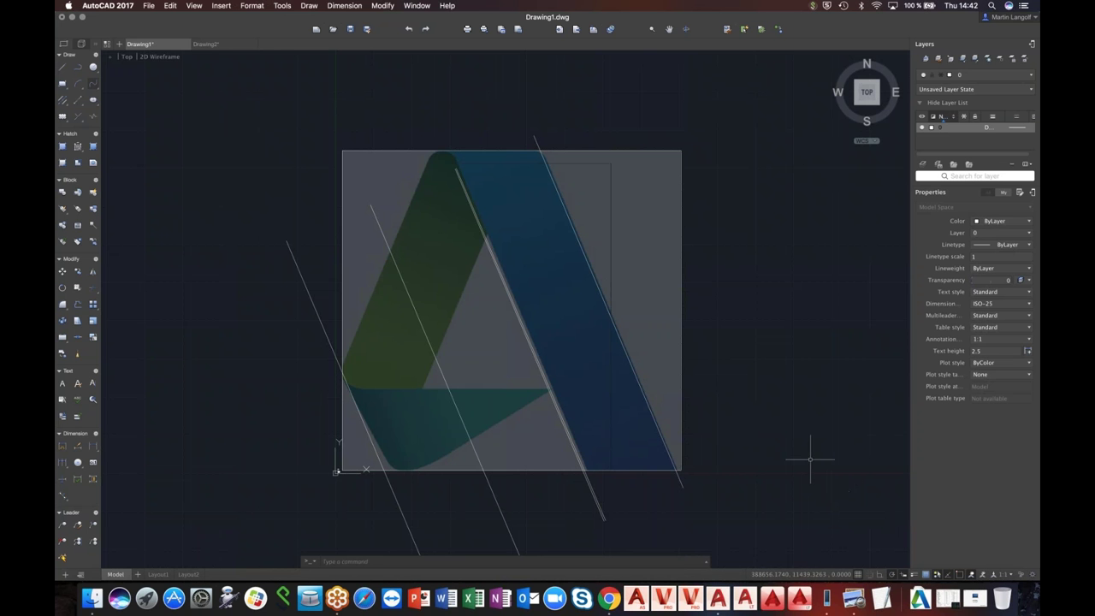
# Step: Bring up Application Preferences on the Cursor & Selection page
pyautogui.click(121, 6)
pyautogui.click(118, 44)
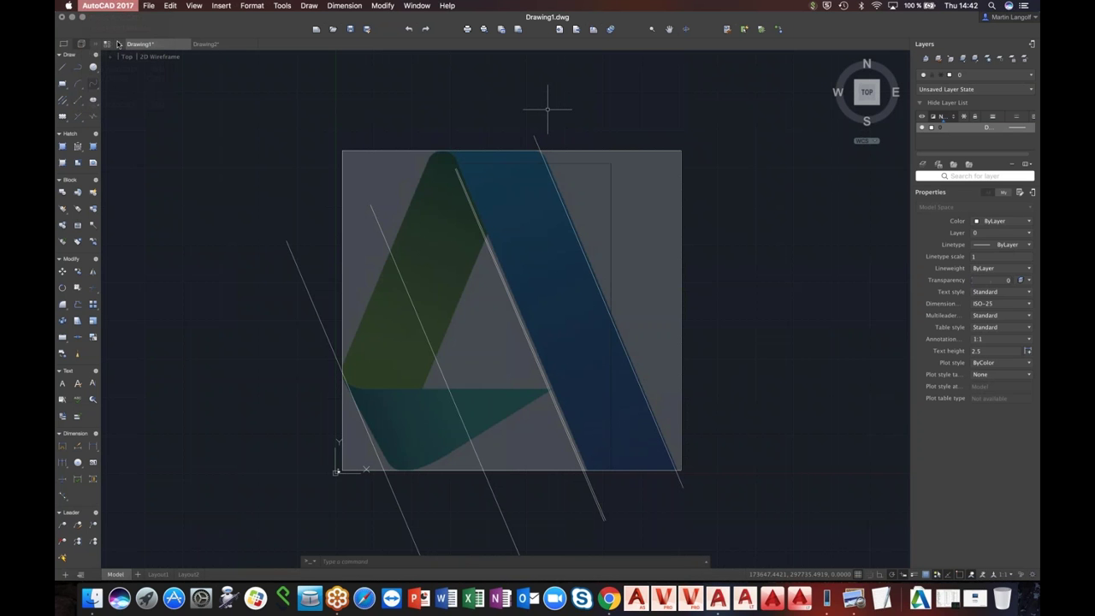
pyautogui.click(317, 208)
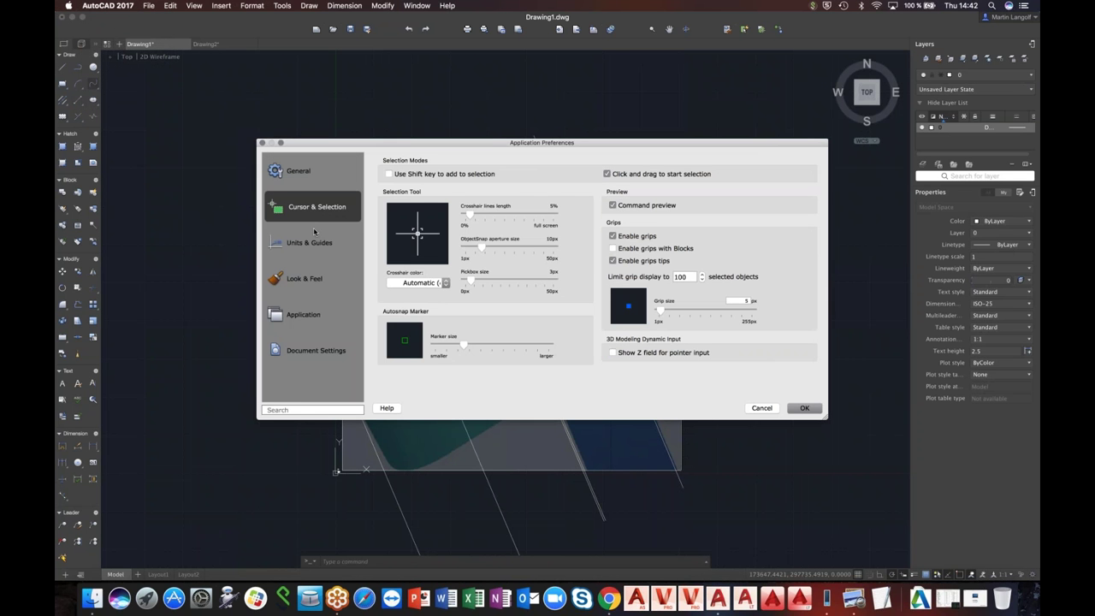
pyautogui.click(312, 243)
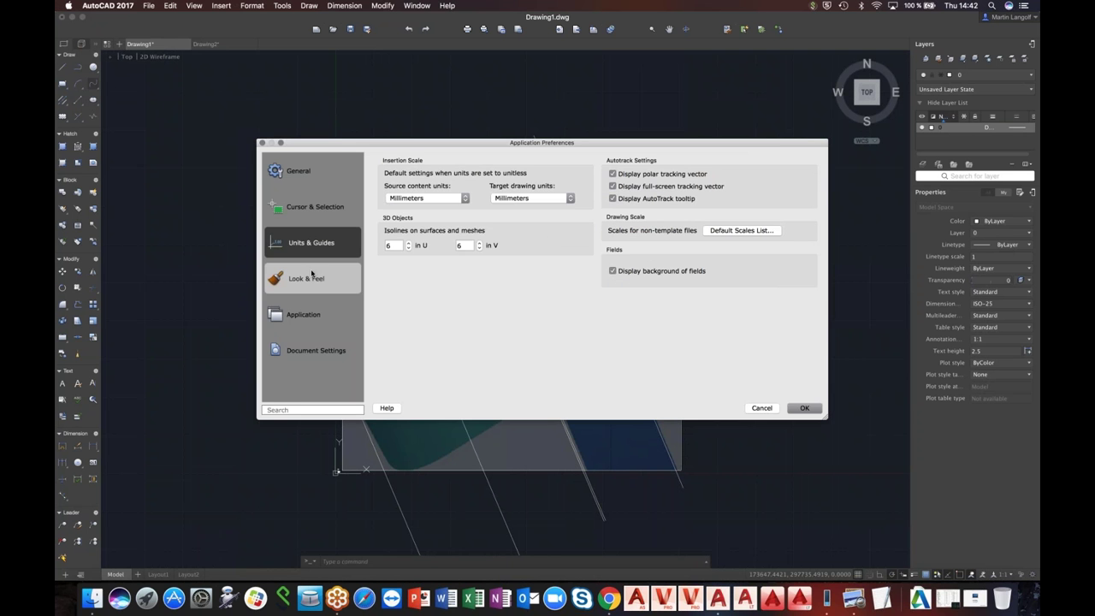
pyautogui.click(763, 409)
pyautogui.write('d')
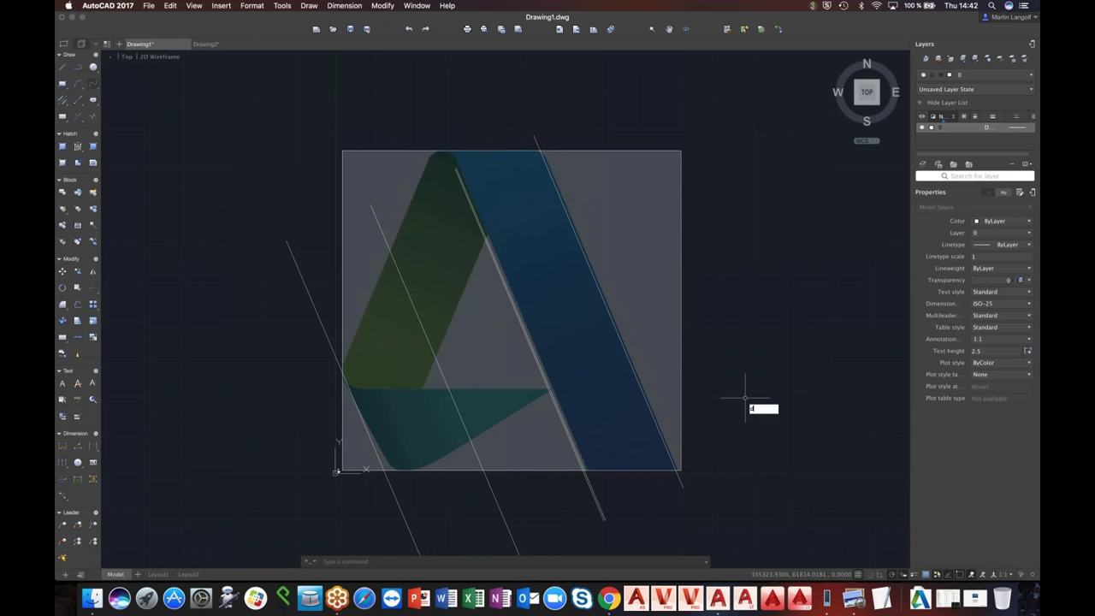
pyautogui.write('y')
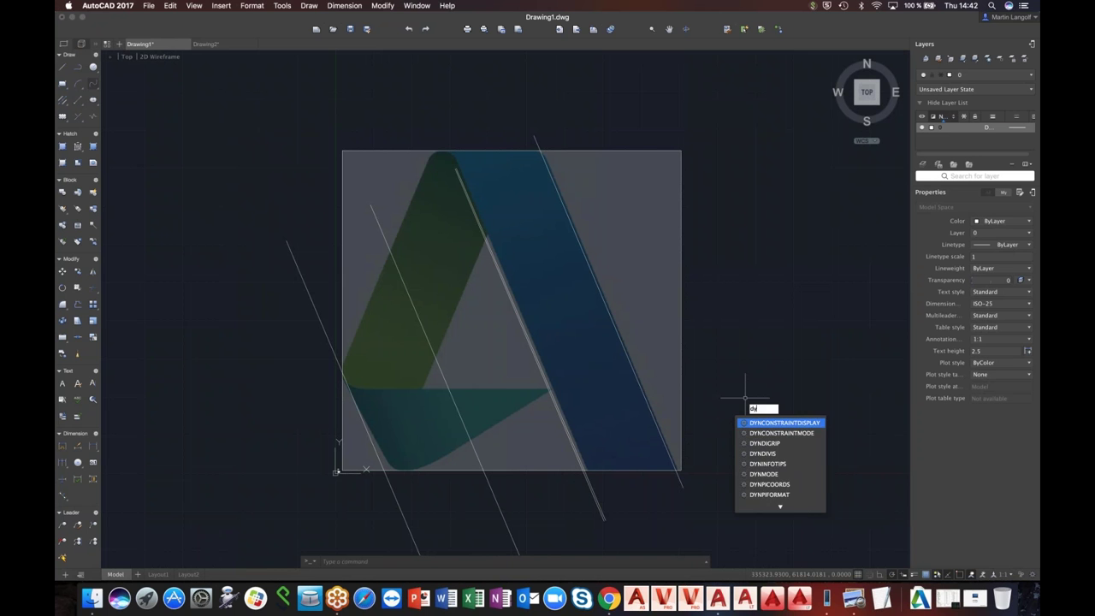
pyautogui.write('min')
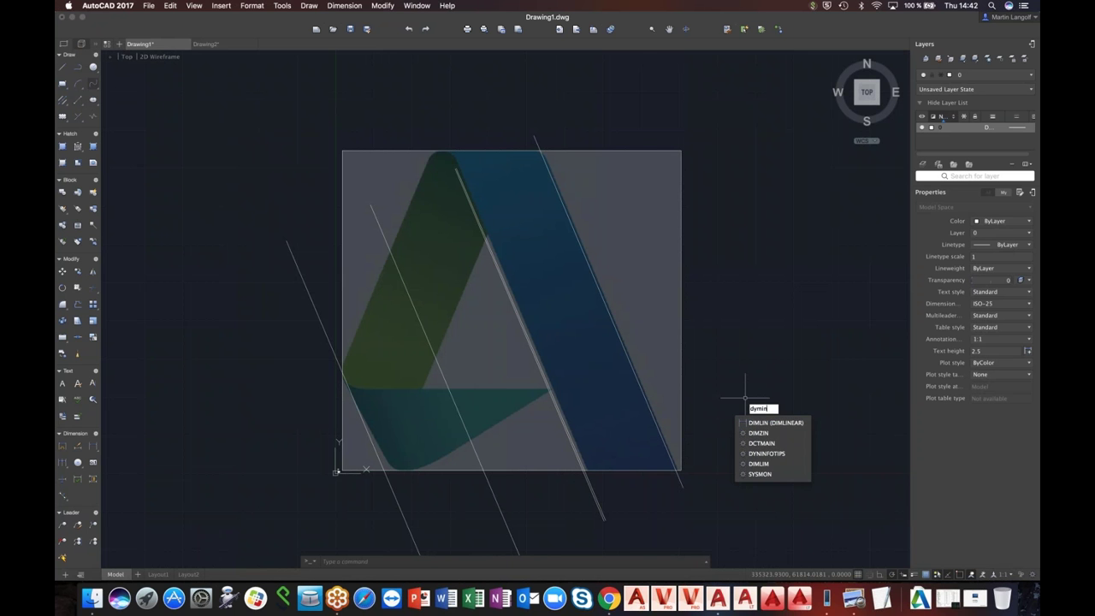
pyautogui.press('BackSpace')
pyautogui.write('c')
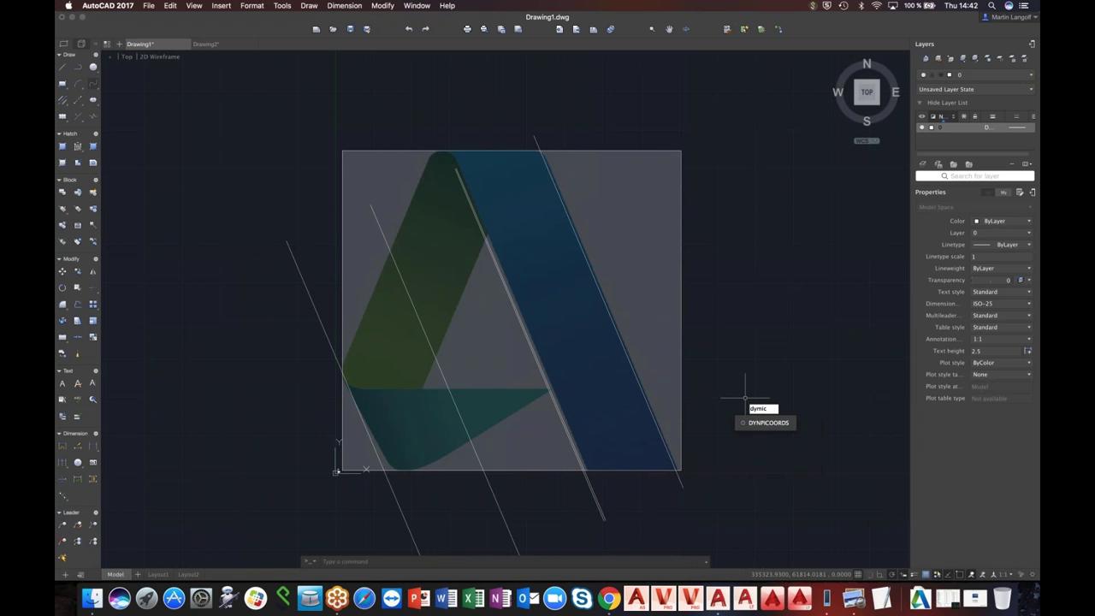
pyautogui.write('in')
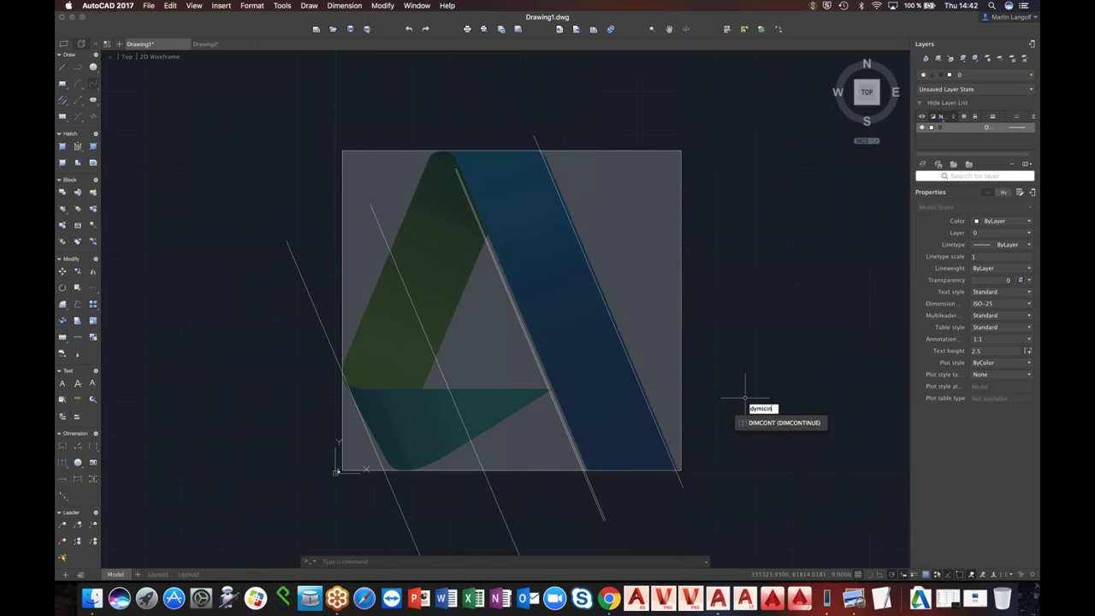
pyautogui.press('Escape')
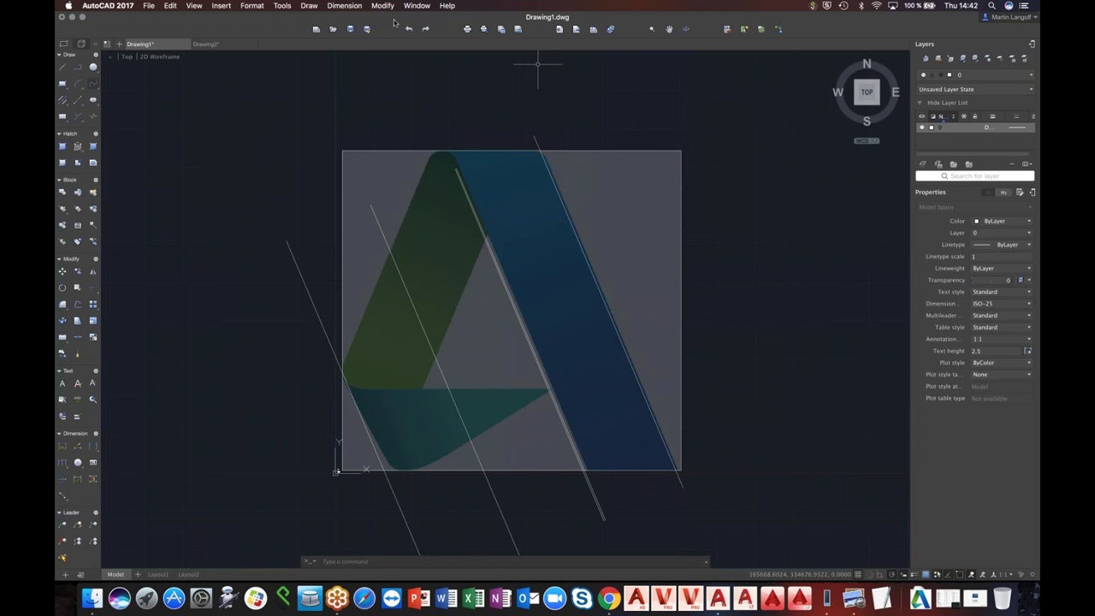
# Step: In Drafting Settings' Dynamic Input, keep pointer input at polar format with relative coordinates
pyautogui.click(281, 6)
pyautogui.moveTo(299, 175)
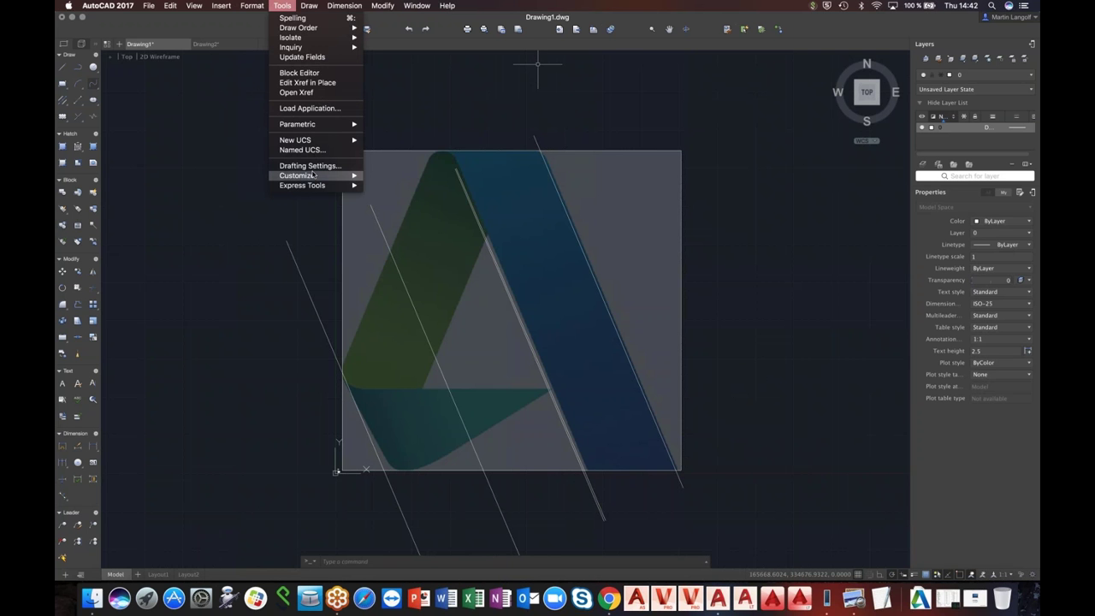
pyautogui.click(307, 165)
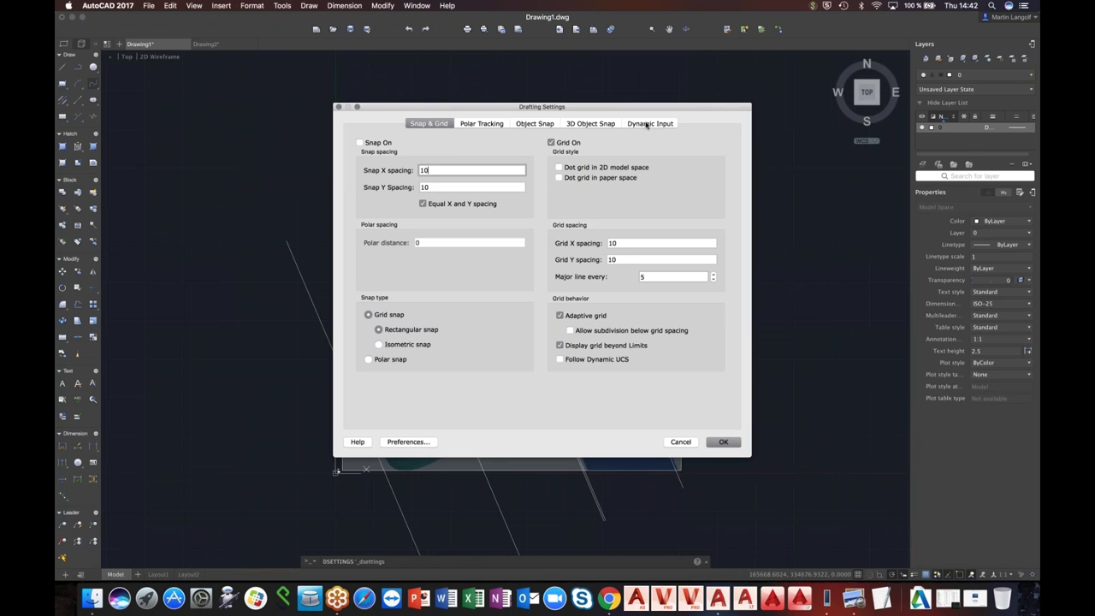
pyautogui.click(642, 126)
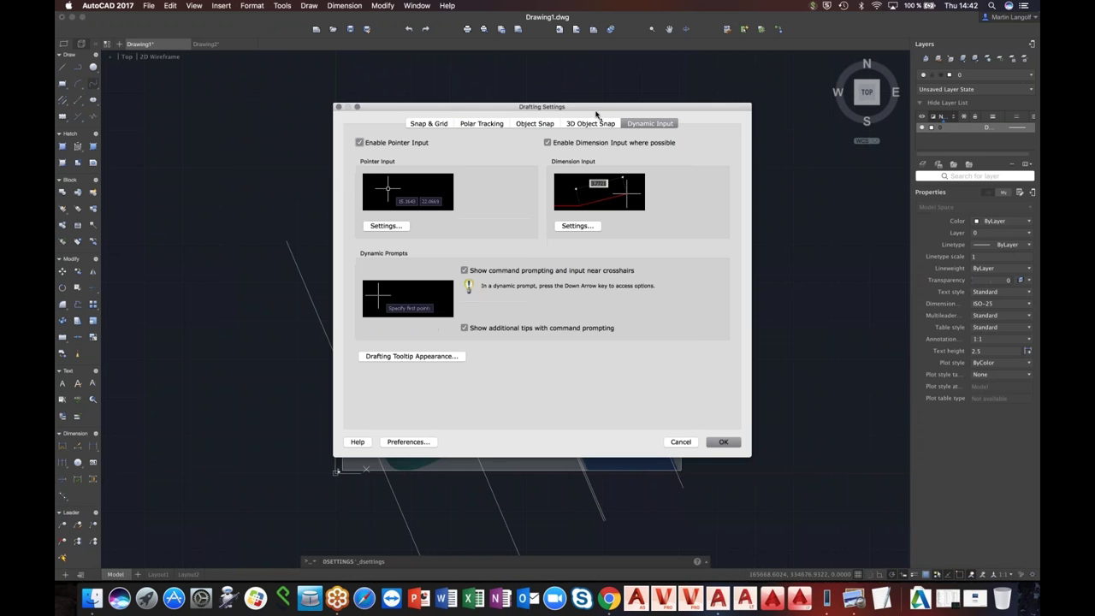
pyautogui.moveTo(592, 112); pyautogui.dragTo(576, 138)
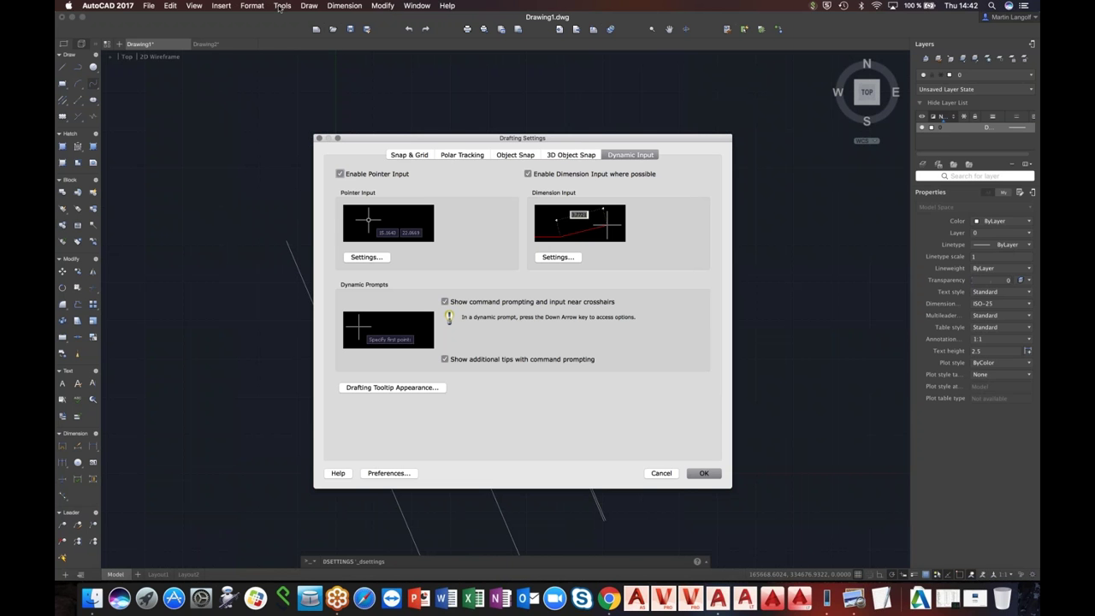
pyautogui.moveTo(551, 142); pyautogui.dragTo(544, 153)
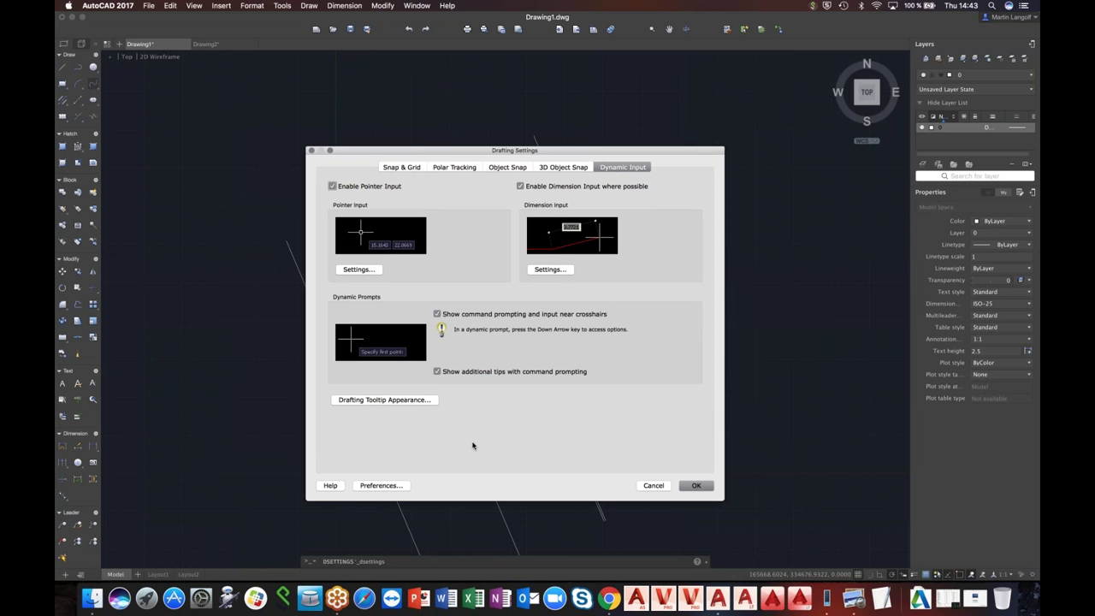
pyautogui.click(368, 270)
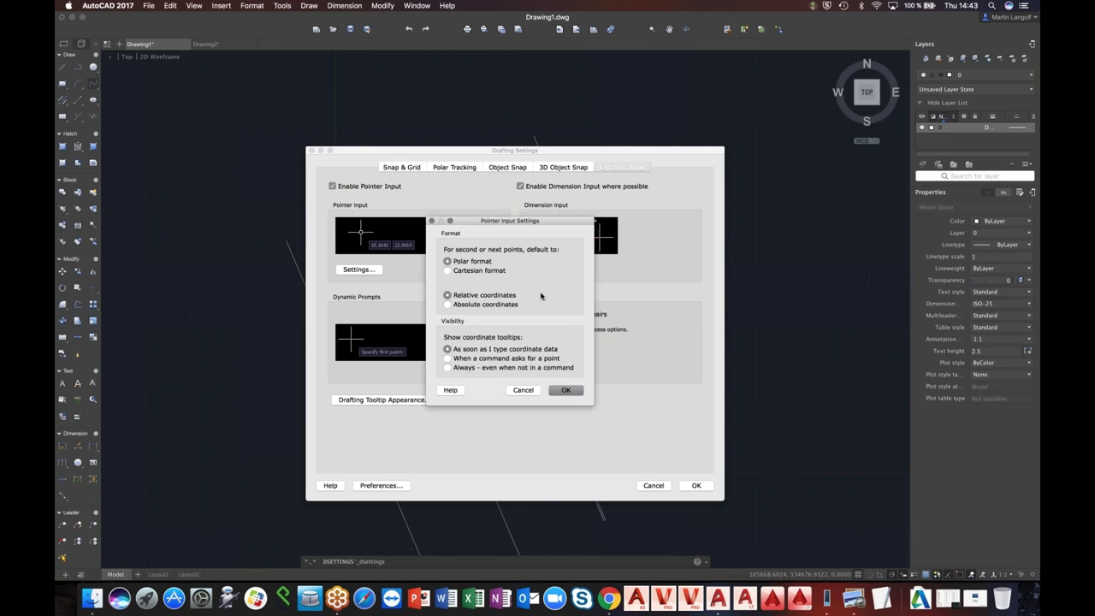
pyautogui.click(565, 390)
pyautogui.click(565, 391)
pyautogui.click(696, 485)
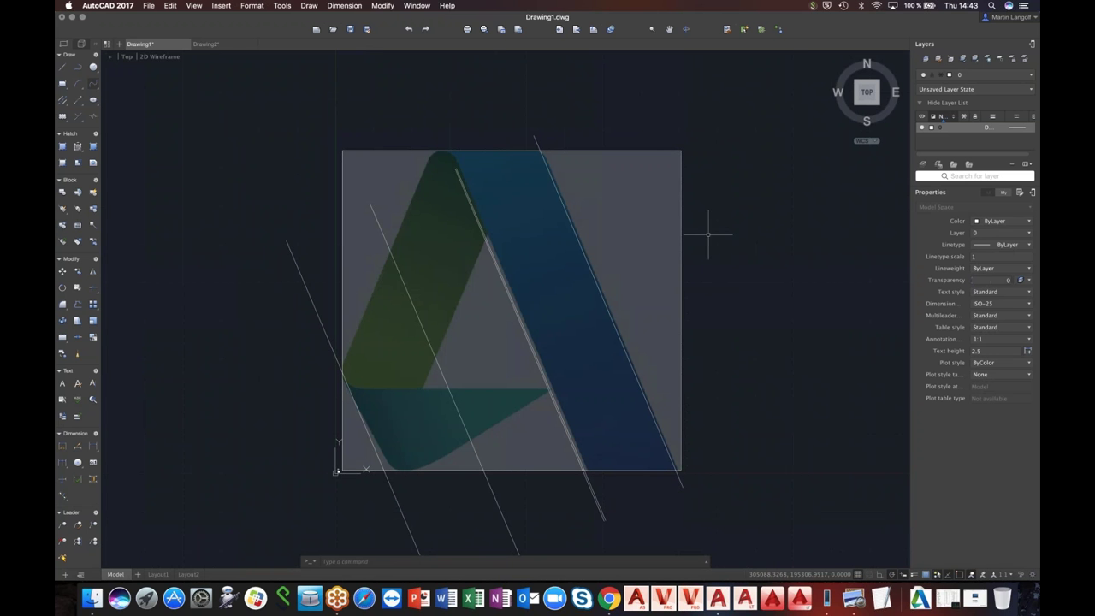
# Step: Draw a 1000-unit horizontal line from the logo image's top-right corner
pyautogui.write('l')
pyautogui.press('Return')
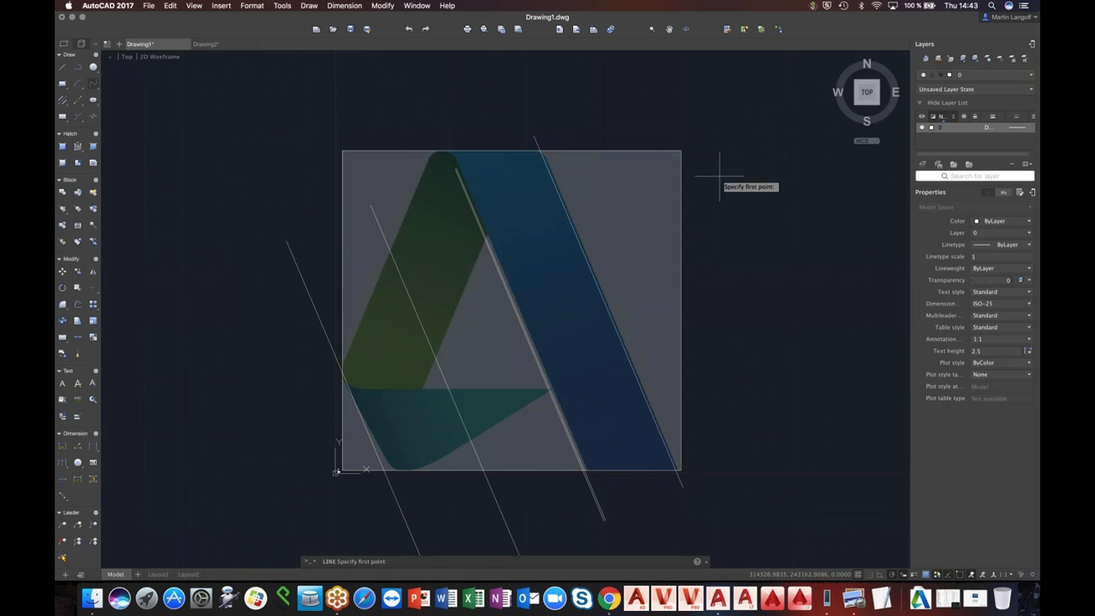
pyautogui.click(681, 152)
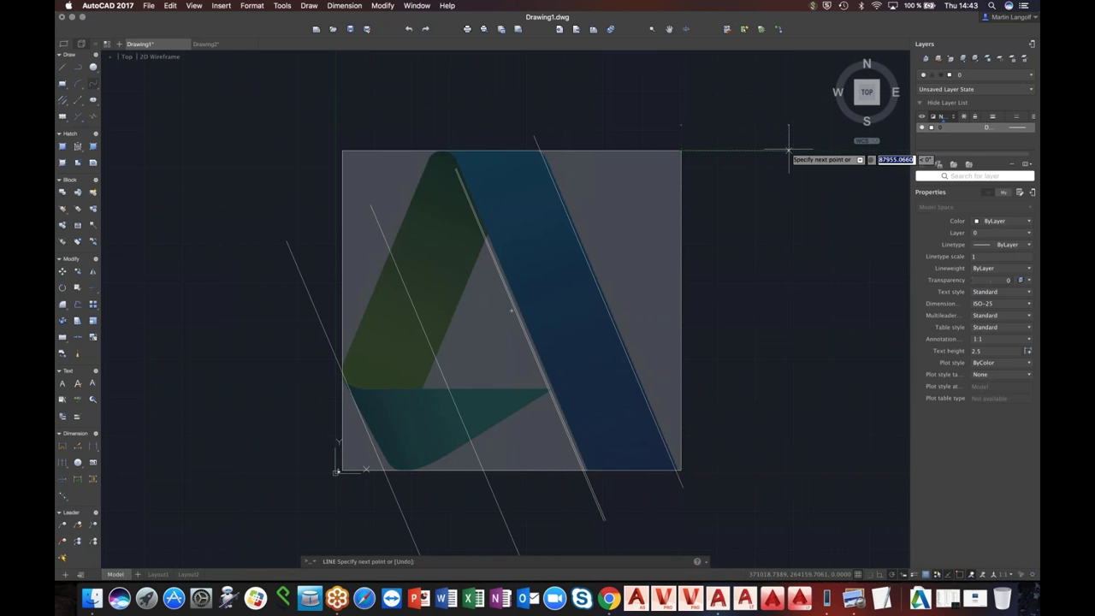
pyautogui.write('1000')
pyautogui.press('Return')
pyautogui.press('Return')
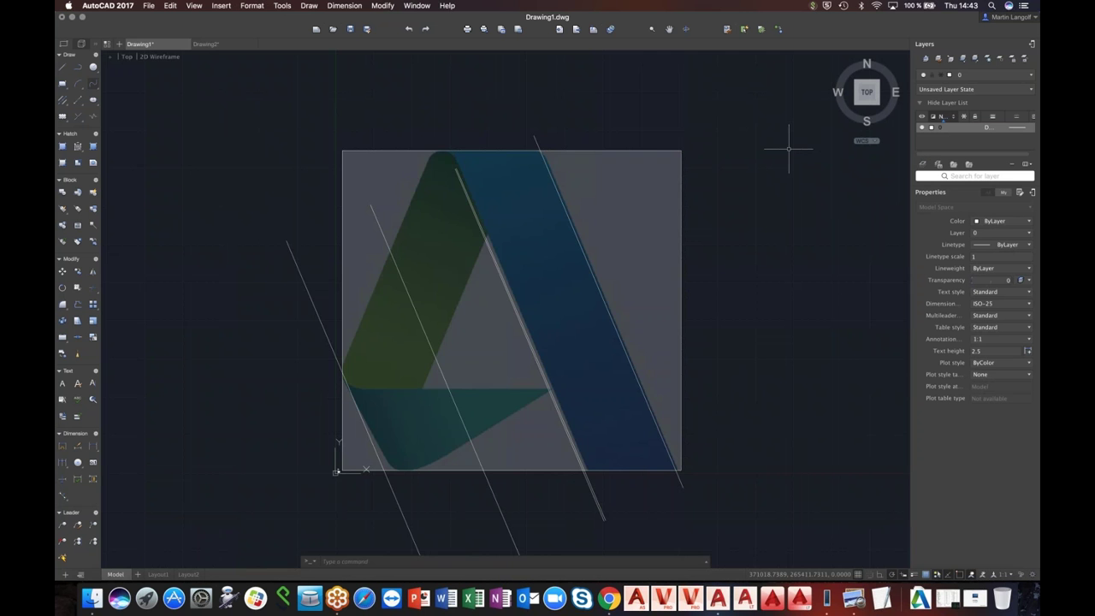
pyautogui.scroll(-4, 772, 159)
pyautogui.moveTo(822, 177); pyautogui.dragTo(523, 177, button='middle')
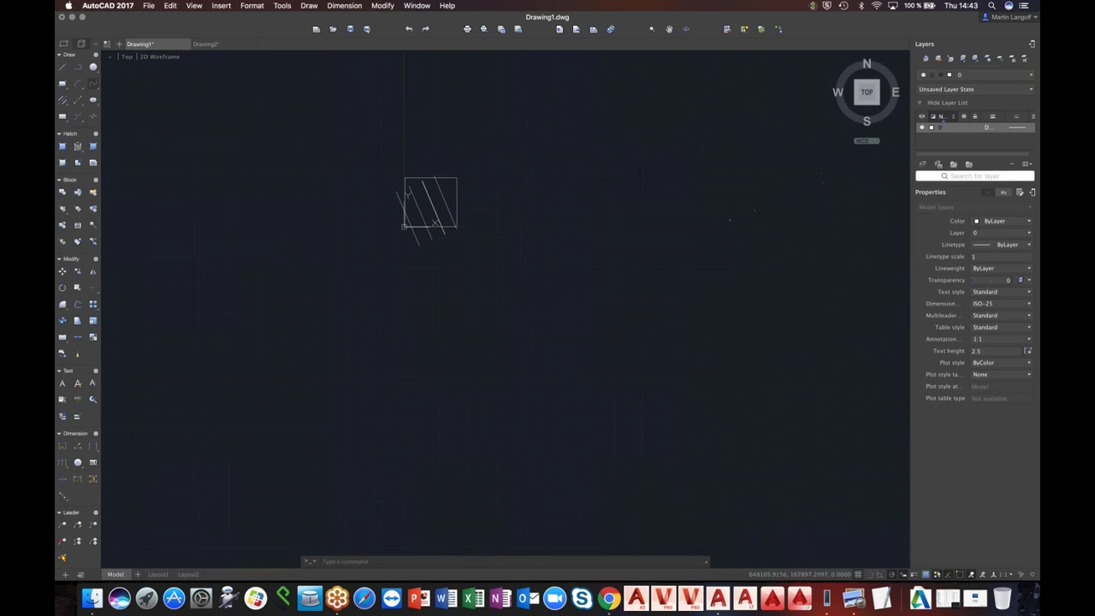
pyautogui.scroll(3, 502, 177)
pyautogui.scroll(2, 361, 173)
pyautogui.scroll(3, 416, 180)
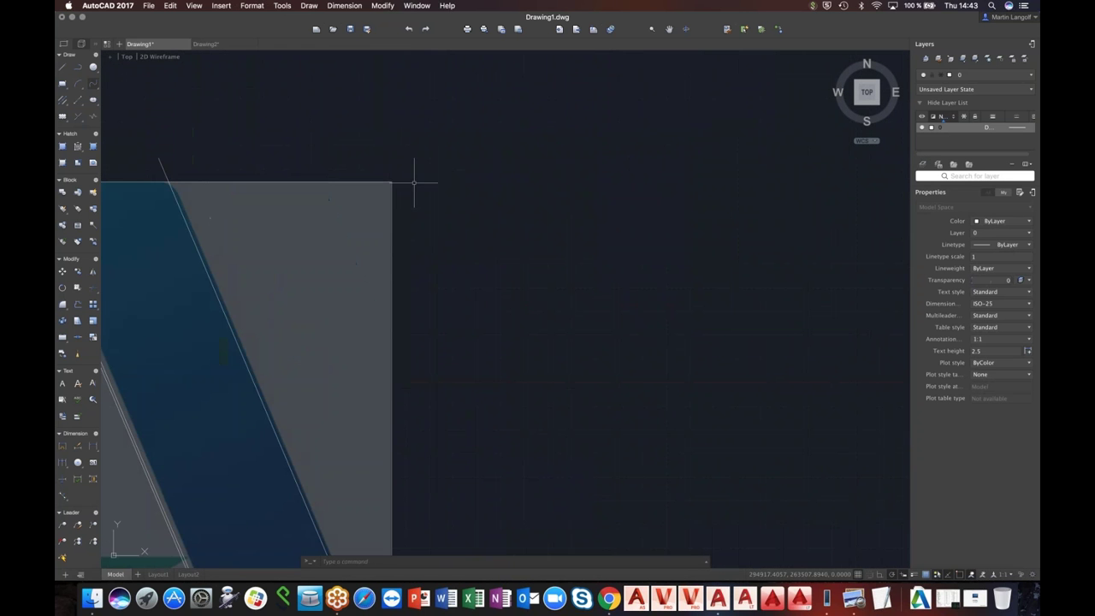
pyautogui.write('l')
pyautogui.press('Return')
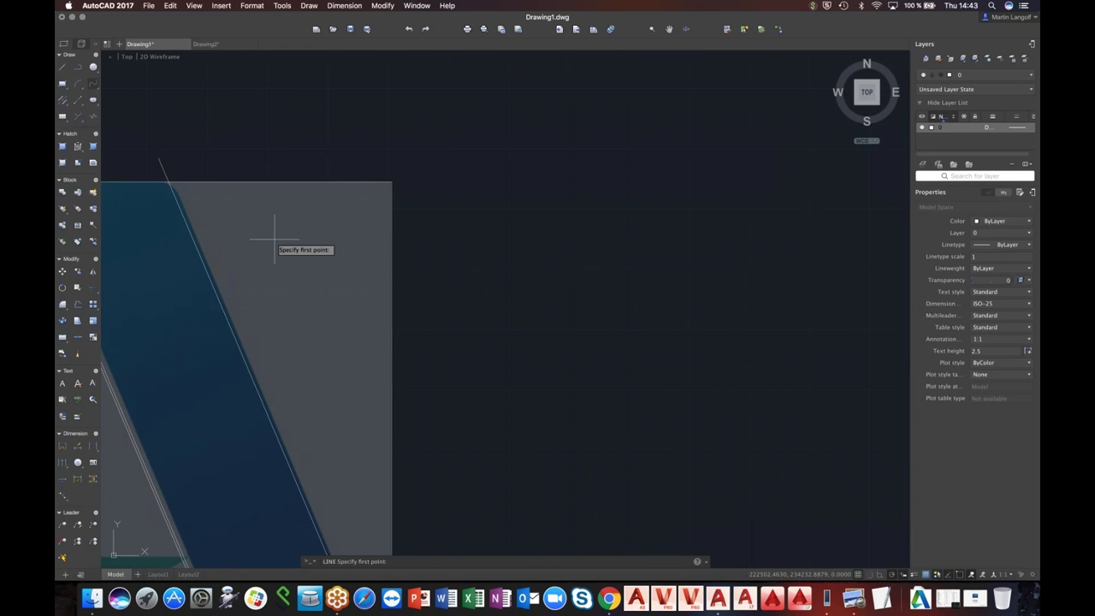
pyautogui.click(393, 181)
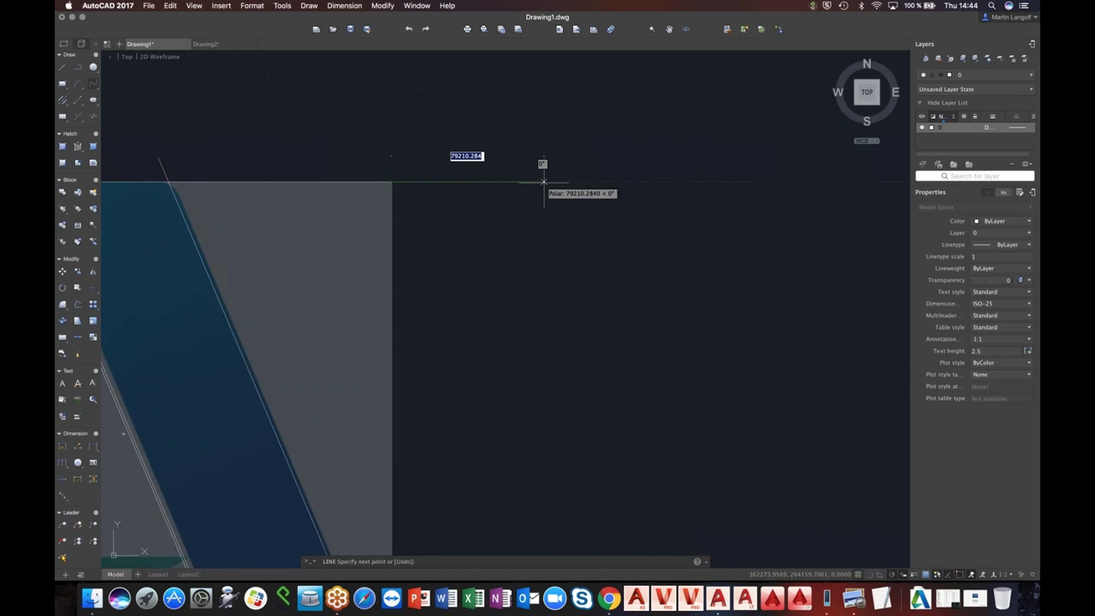
pyautogui.write('@')
pyautogui.write('1000')
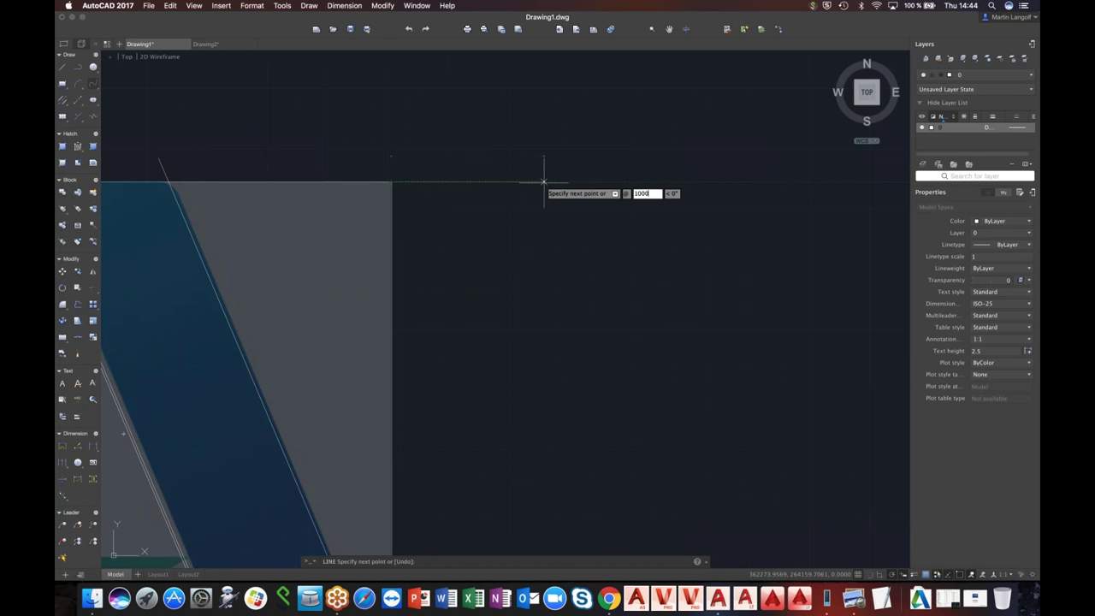
pyautogui.press('Return')
pyautogui.press('Return')
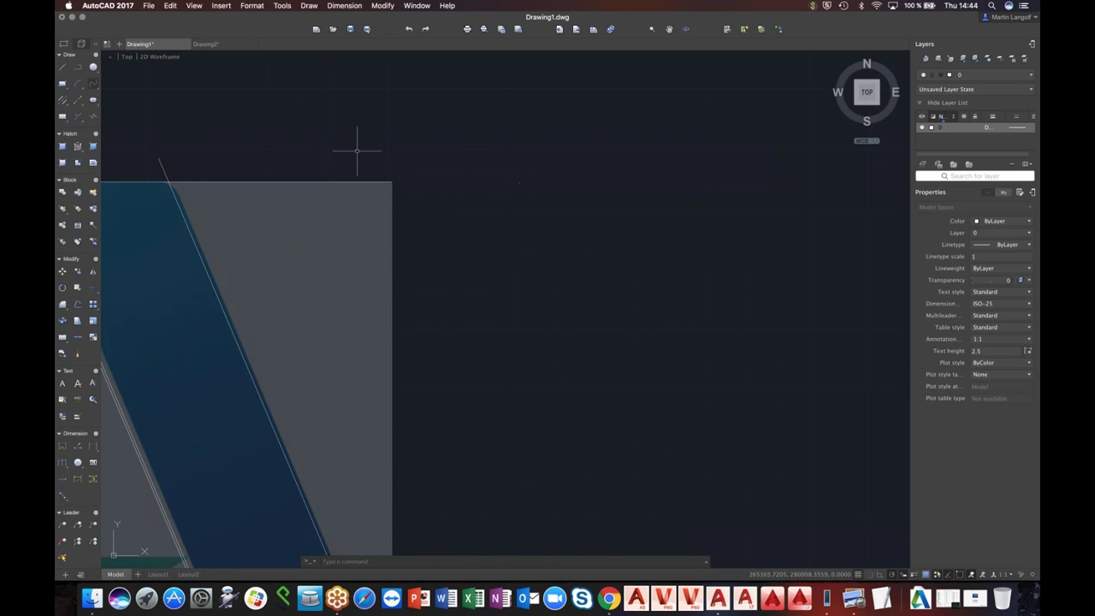
pyautogui.scroll(-5, 414, 188)
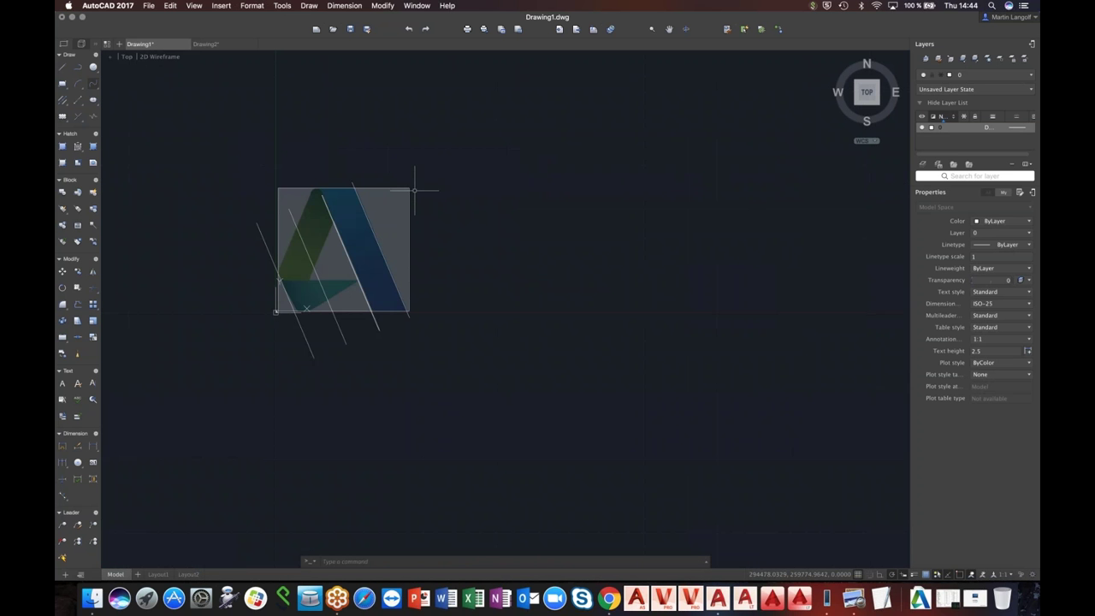
pyautogui.scroll(3, 419, 188)
pyautogui.scroll(3, 311, 166)
# Step: Draw a horizontal line beyond the rectangle's top-right corner plus a diagonal segment across the logo
pyautogui.write('lin')
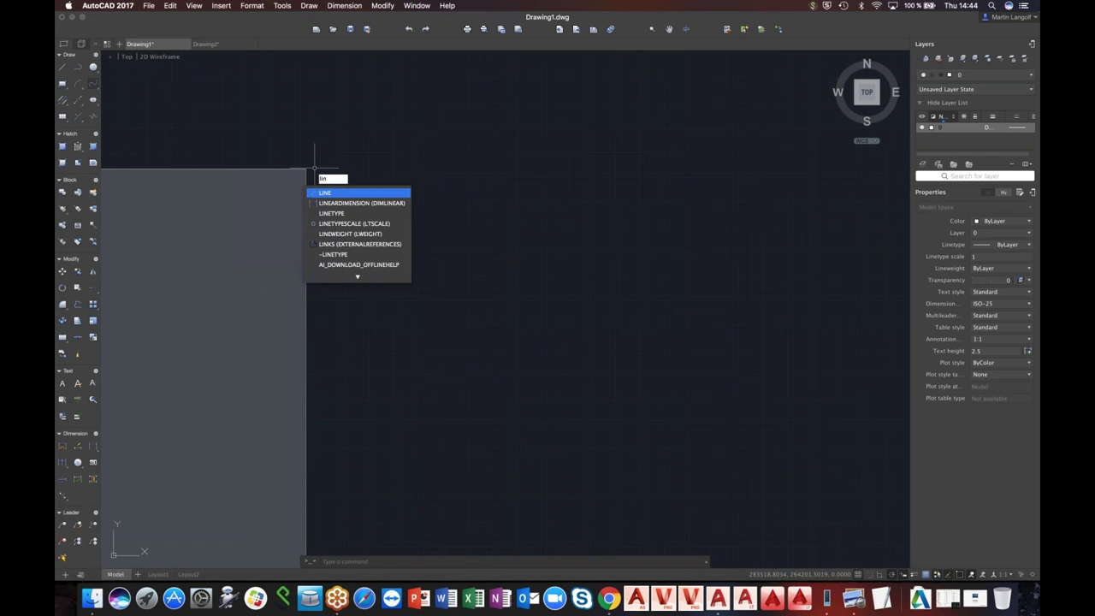
pyautogui.press('Return')
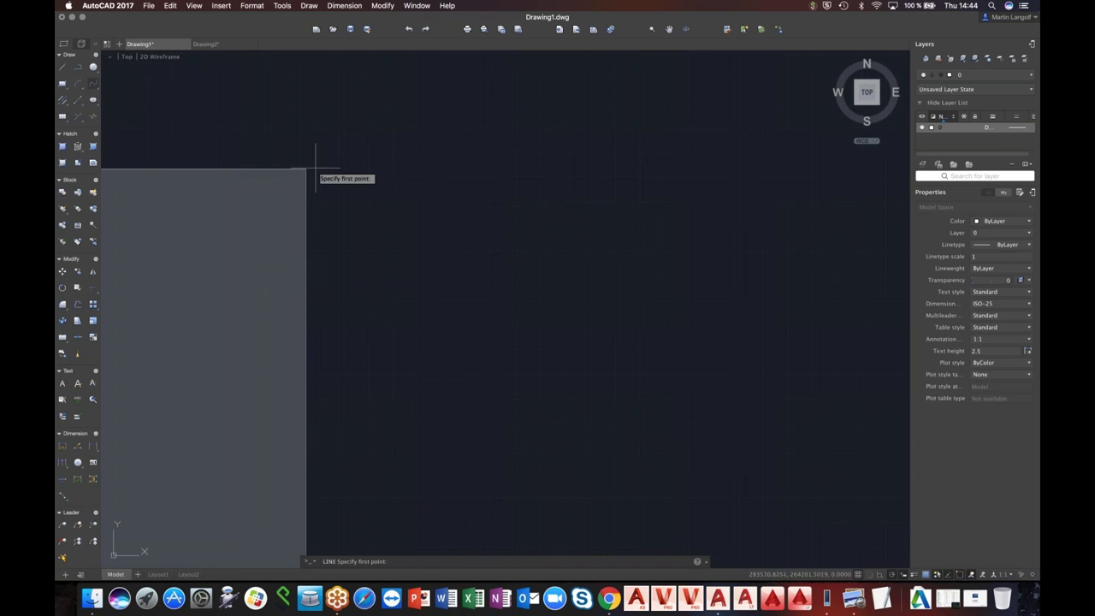
pyautogui.click(307, 169)
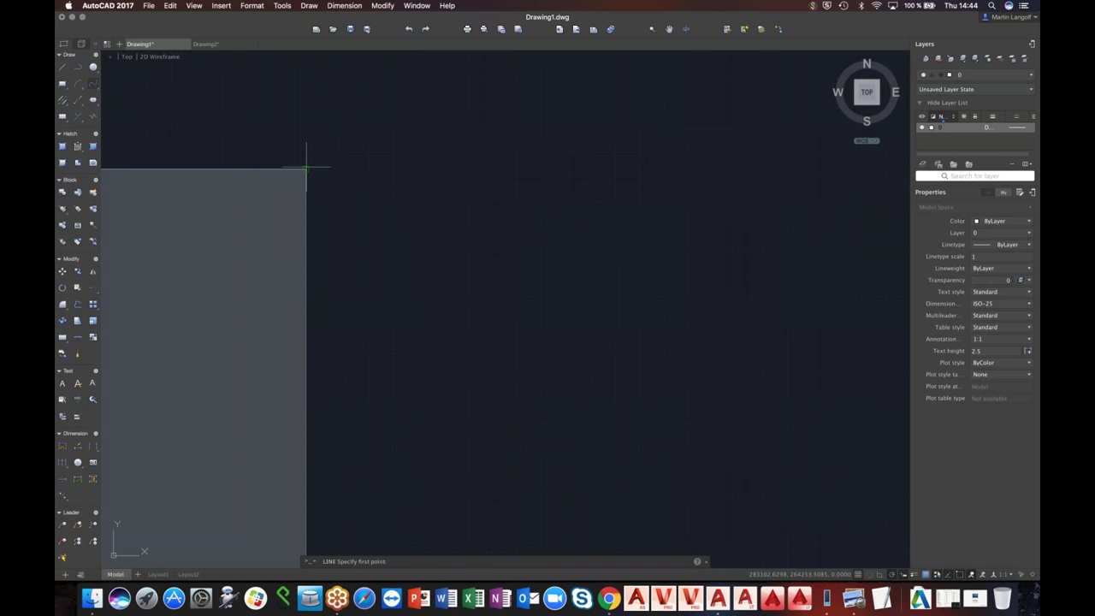
pyautogui.click(724, 169)
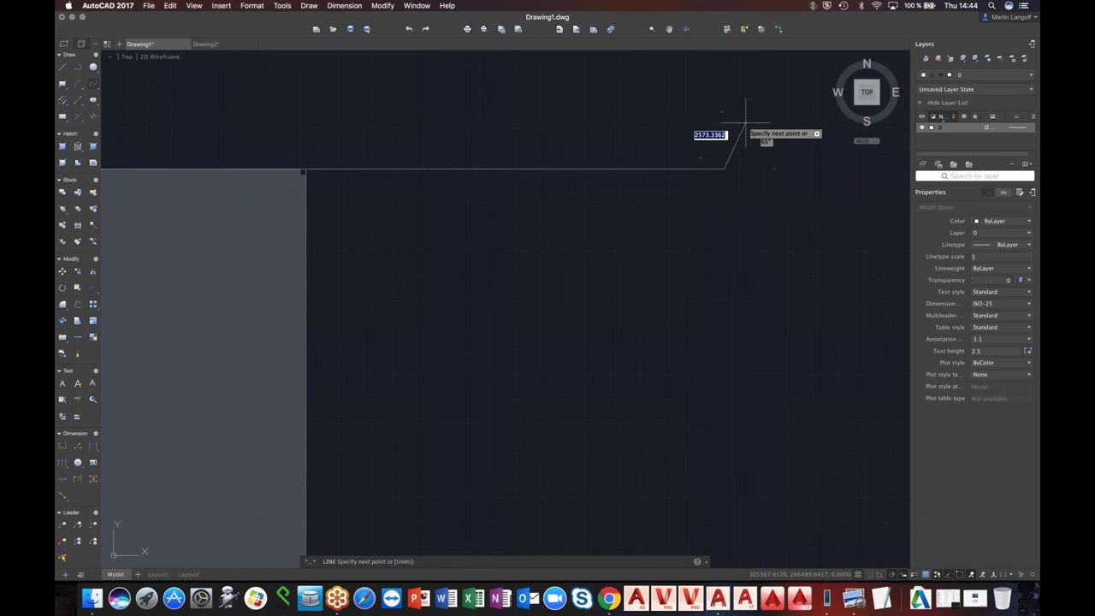
pyautogui.write('10000')
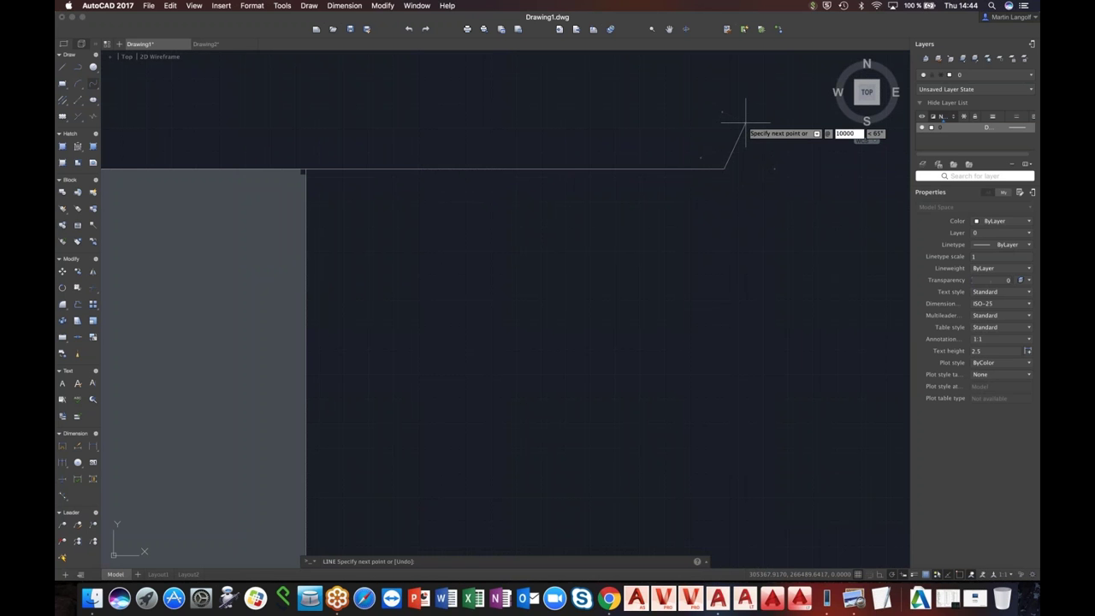
pyautogui.press('Return')
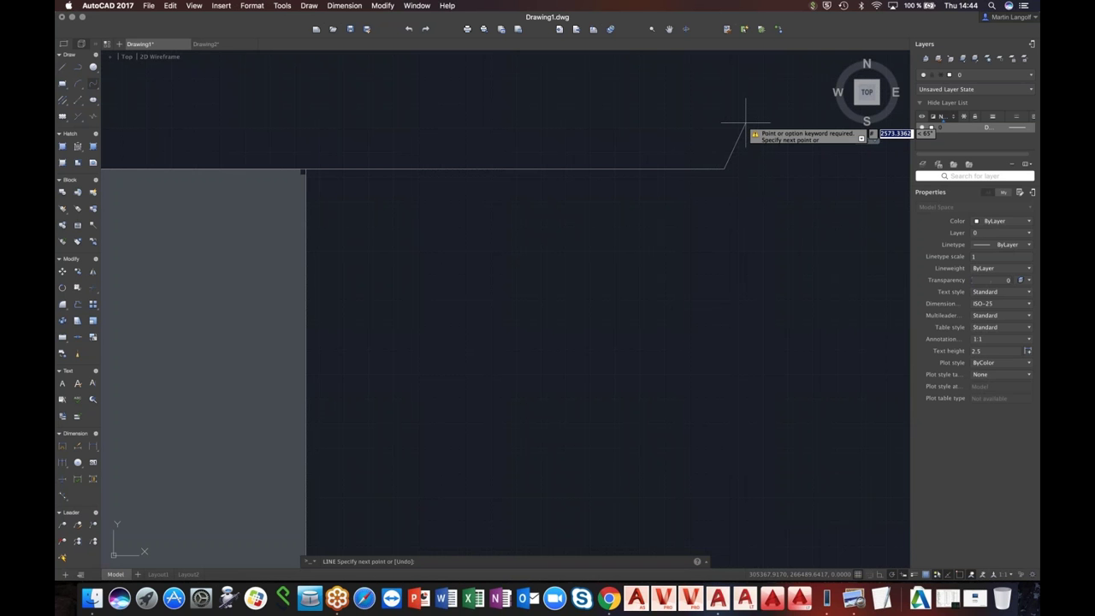
pyautogui.press('Return')
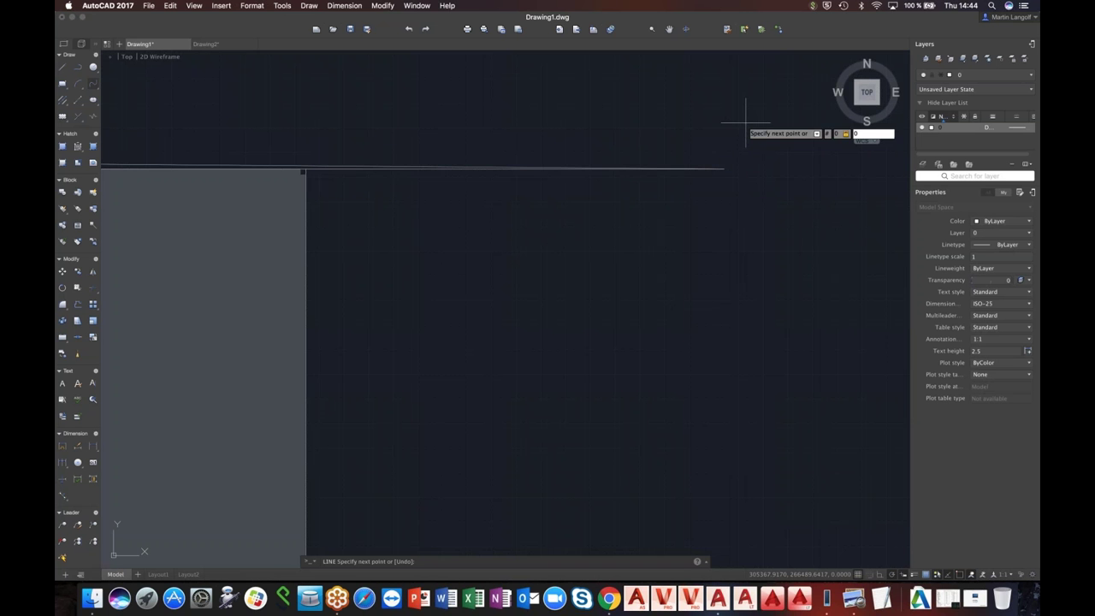
pyautogui.write(',0')
pyautogui.press('Return')
pyautogui.press('Return')
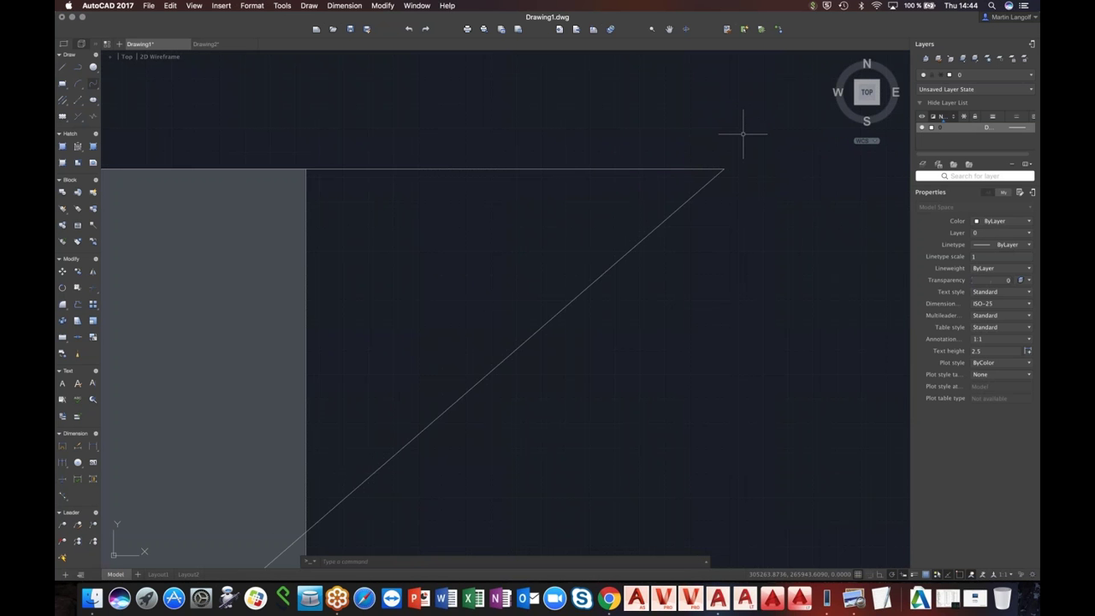
# Step: Select and delete the diagonal and horizontal helper lines at the image's top-right corner
pyautogui.scroll(-3, 733, 143)
pyautogui.scroll(-3, 735, 144)
pyautogui.scroll(-4, 737, 146)
pyautogui.scroll(2, 735, 148)
pyautogui.scroll(5, 496, 353)
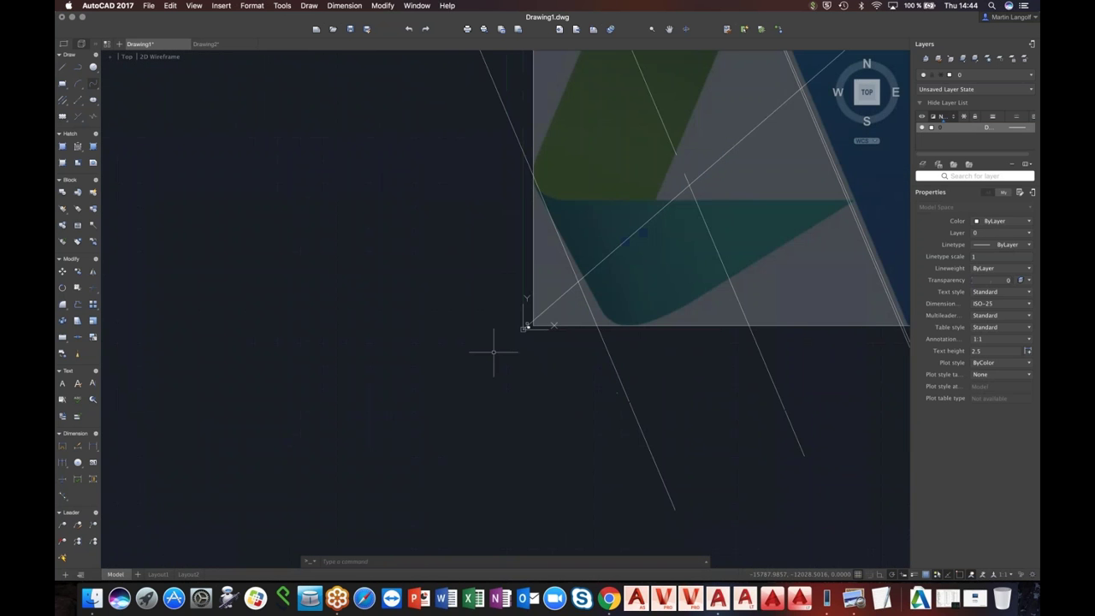
pyautogui.scroll(2, 492, 351)
pyautogui.scroll(2, 548, 308)
pyautogui.scroll(-2, 464, 325)
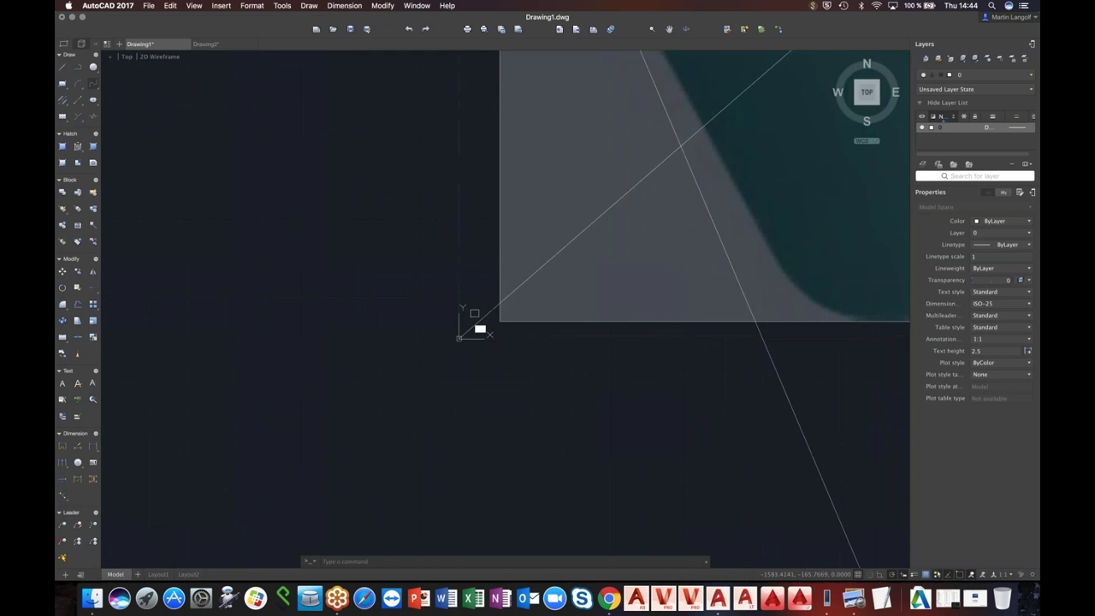
pyautogui.scroll(-2, 445, 339)
pyautogui.scroll(-3, 445, 338)
pyautogui.scroll(-2, 445, 338)
pyautogui.scroll(2, 572, 240)
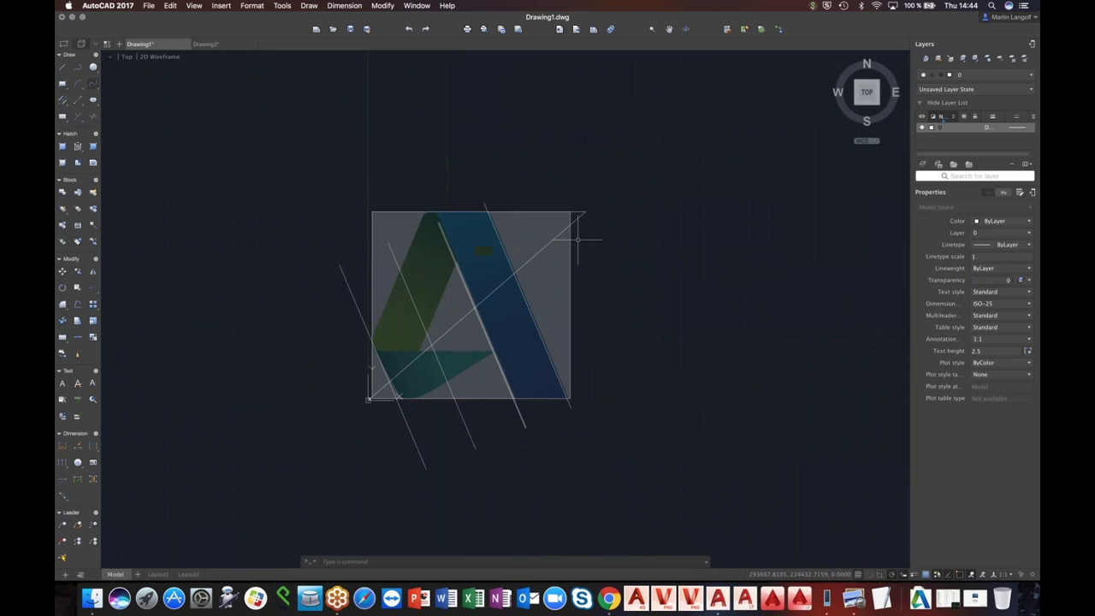
pyautogui.scroll(5, 588, 215)
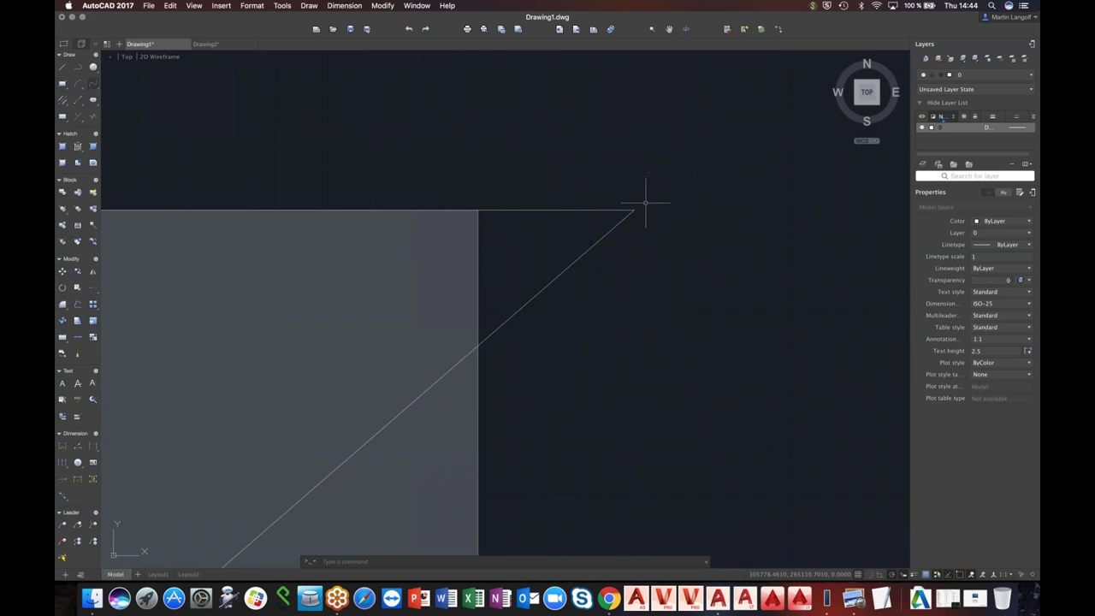
pyautogui.press('super+a')
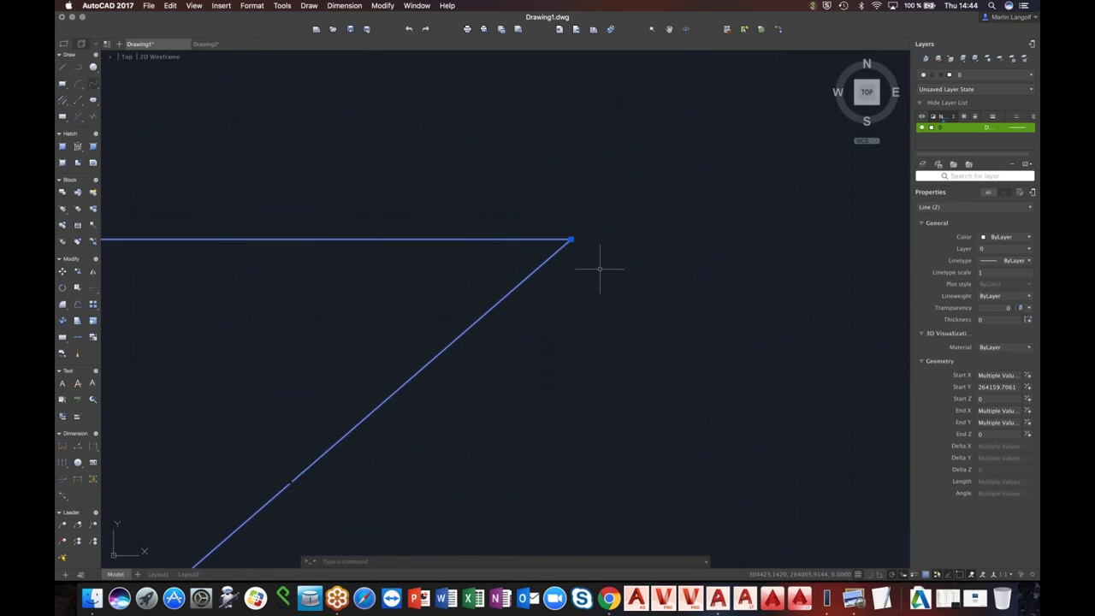
pyautogui.write('mi')
pyautogui.press('Return')
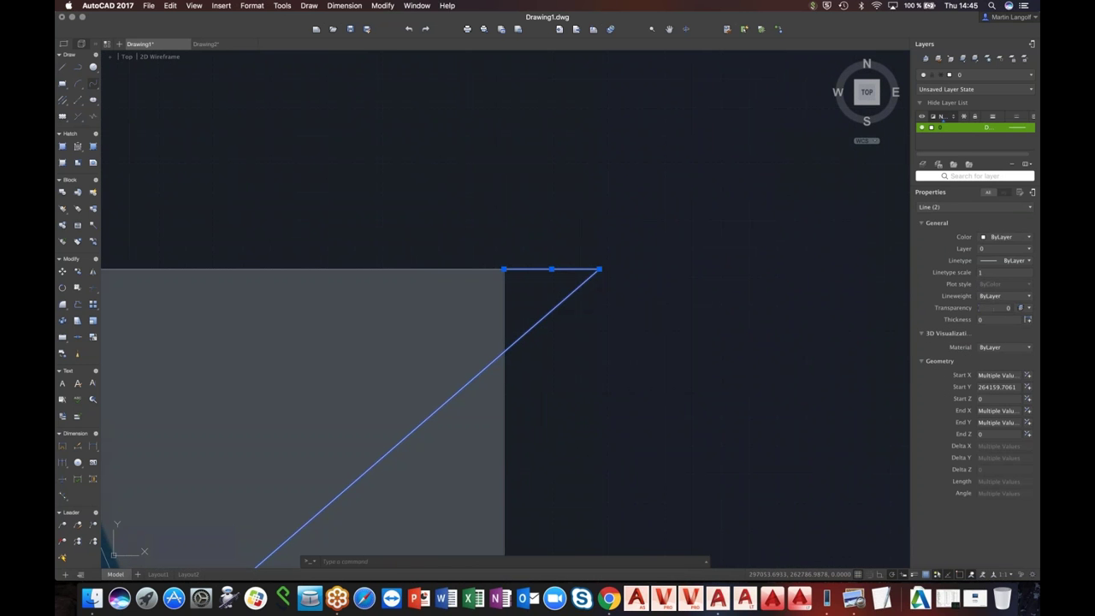
pyautogui.press('Delete')
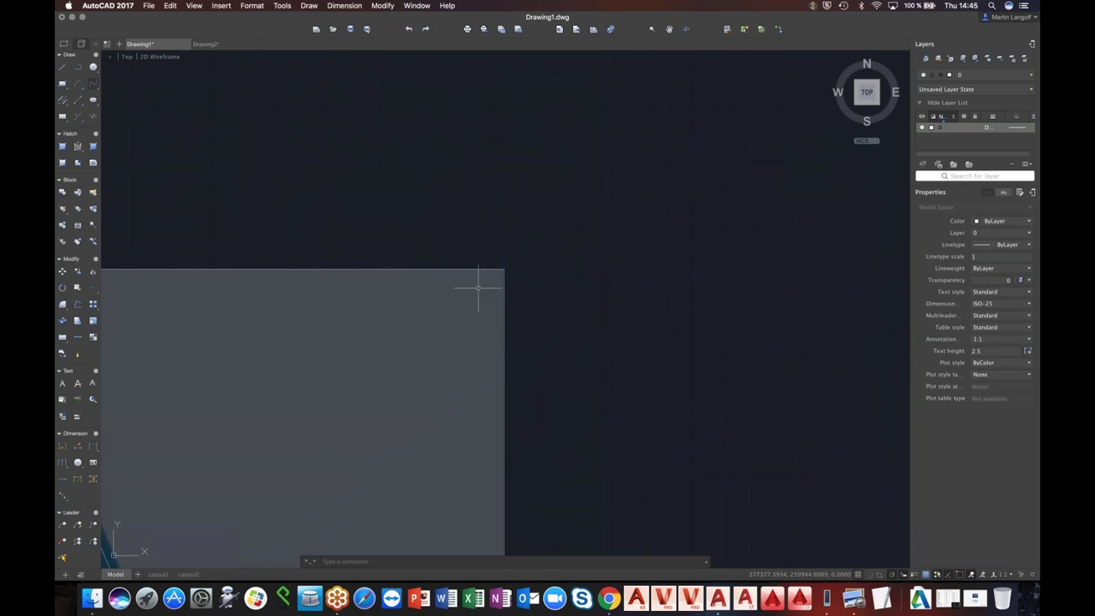
pyautogui.scroll(-2, 501, 196)
pyautogui.scroll(5, 479, 174)
pyautogui.hscroll(-5, 479, 173)
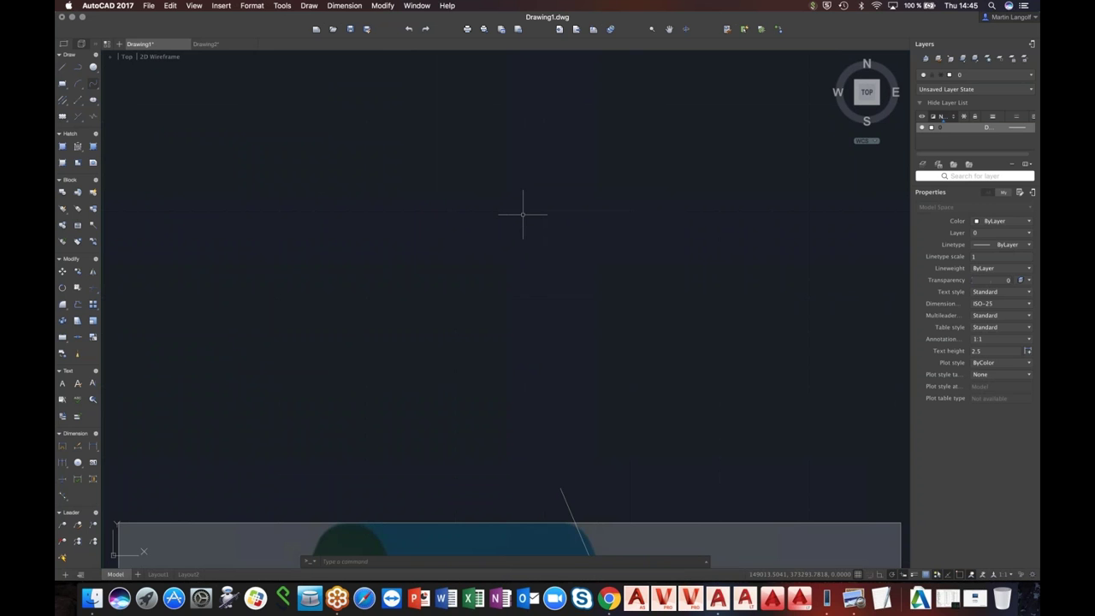
pyautogui.scroll(-2, 502, 276)
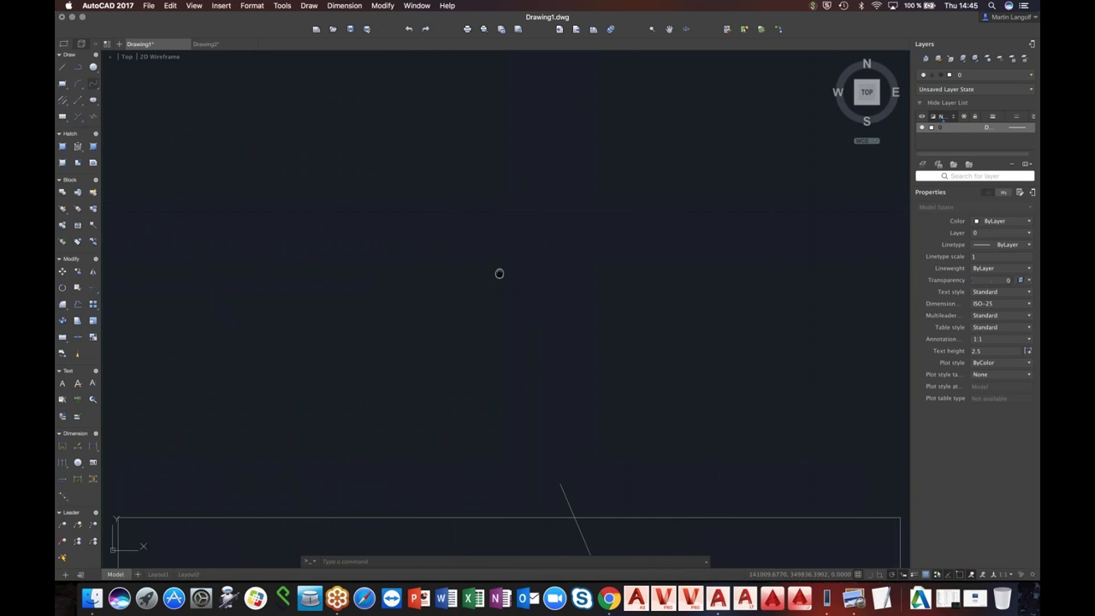
# Step: Switch to Layout1 and pan and zoom out to see the whole sheet with the logo viewport
pyautogui.click(159, 574)
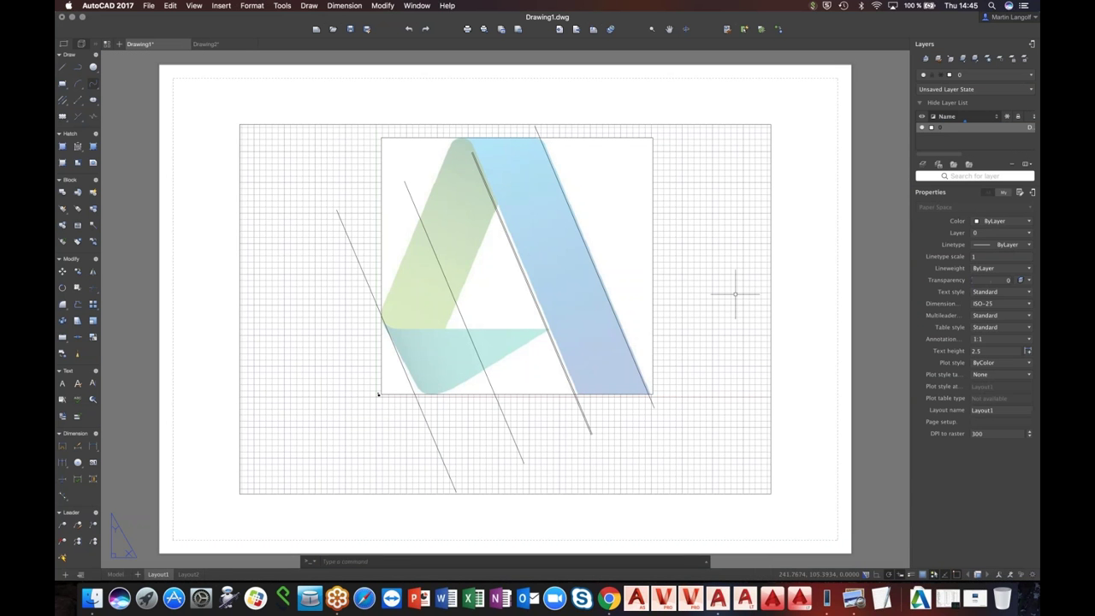
pyautogui.moveTo(702, 286); pyautogui.dragTo(688, 273, button='middle')
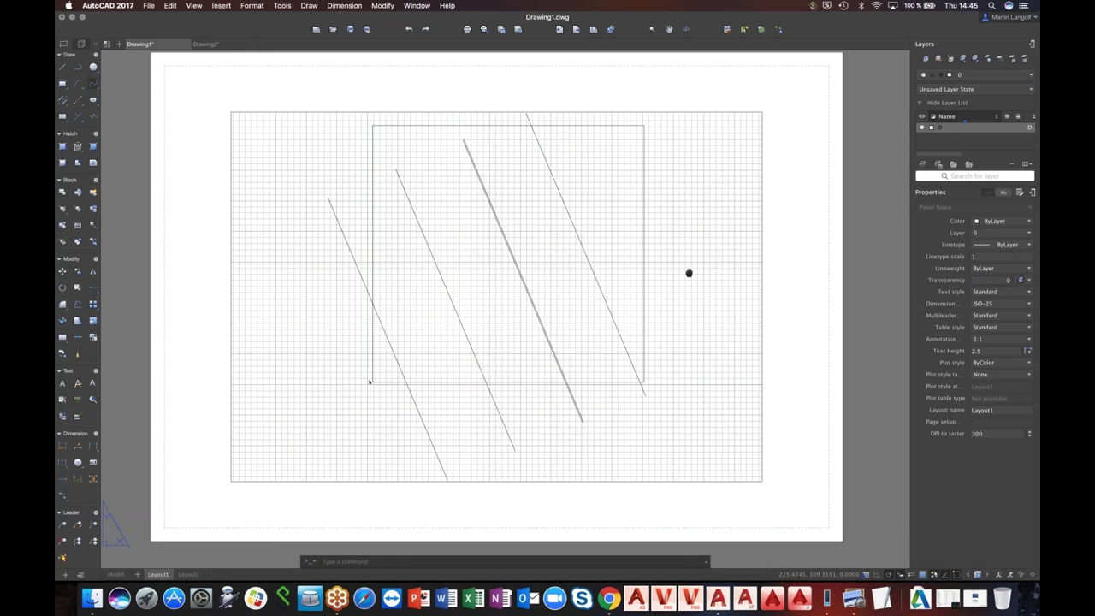
pyautogui.scroll(-2, 273, 483)
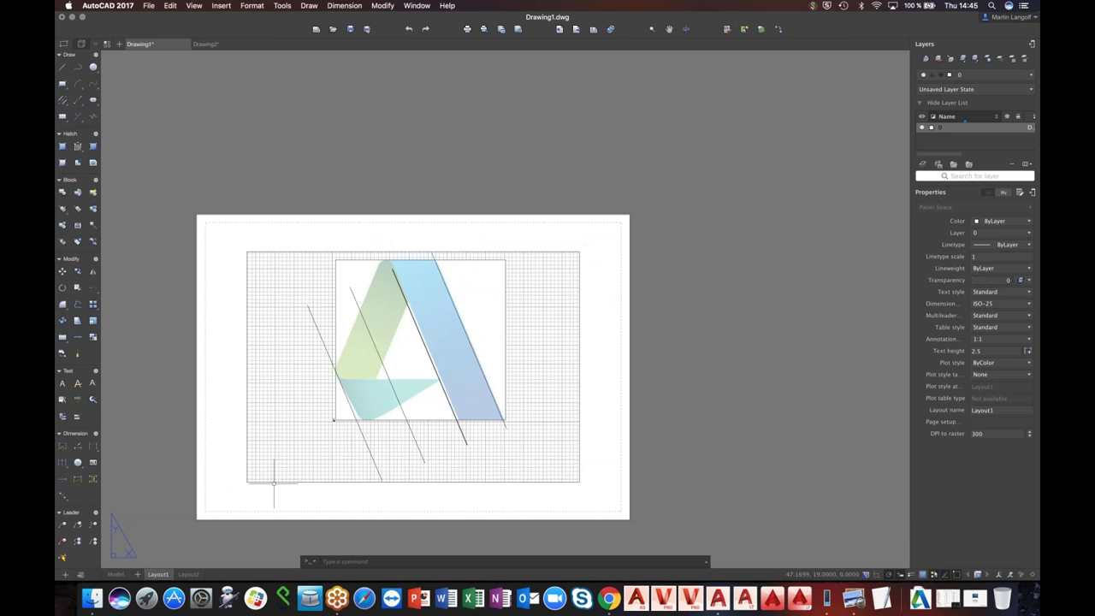
pyautogui.hscroll(-3, 291, 462)
pyautogui.scroll(-2, 291, 462)
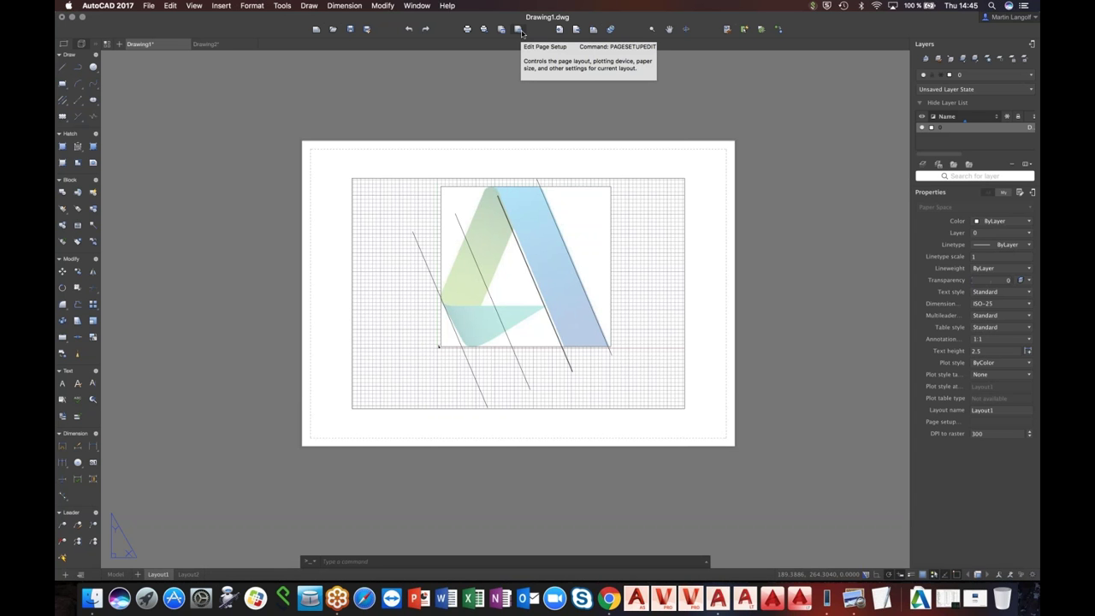
pyautogui.click(519, 30)
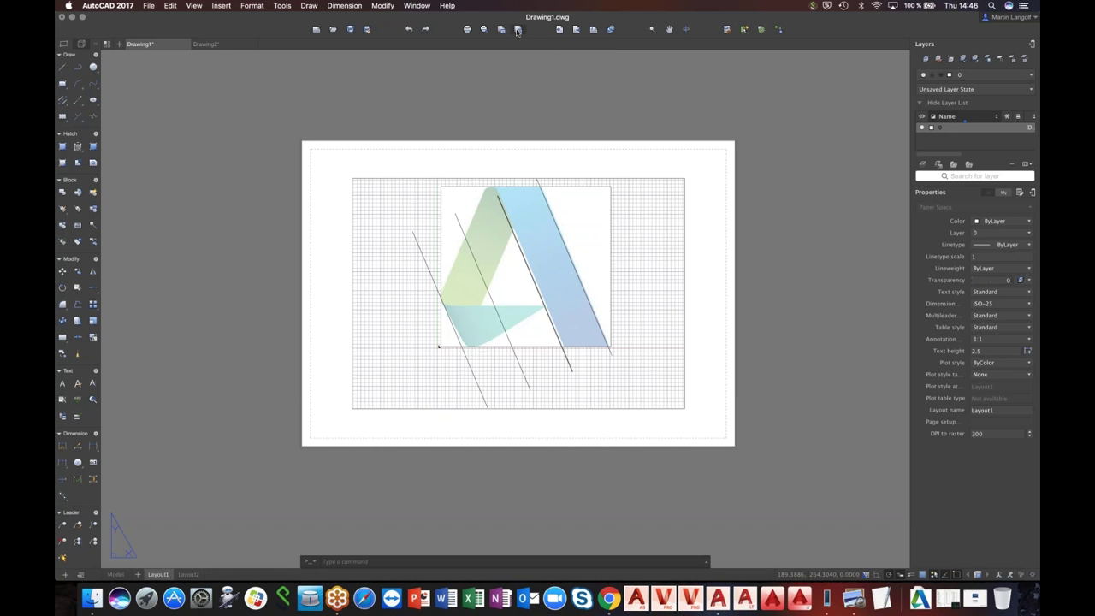
# Step: Set Layout1's page setup printer to MUCPRN301, leaving paper size at A4
pyautogui.click(517, 30)
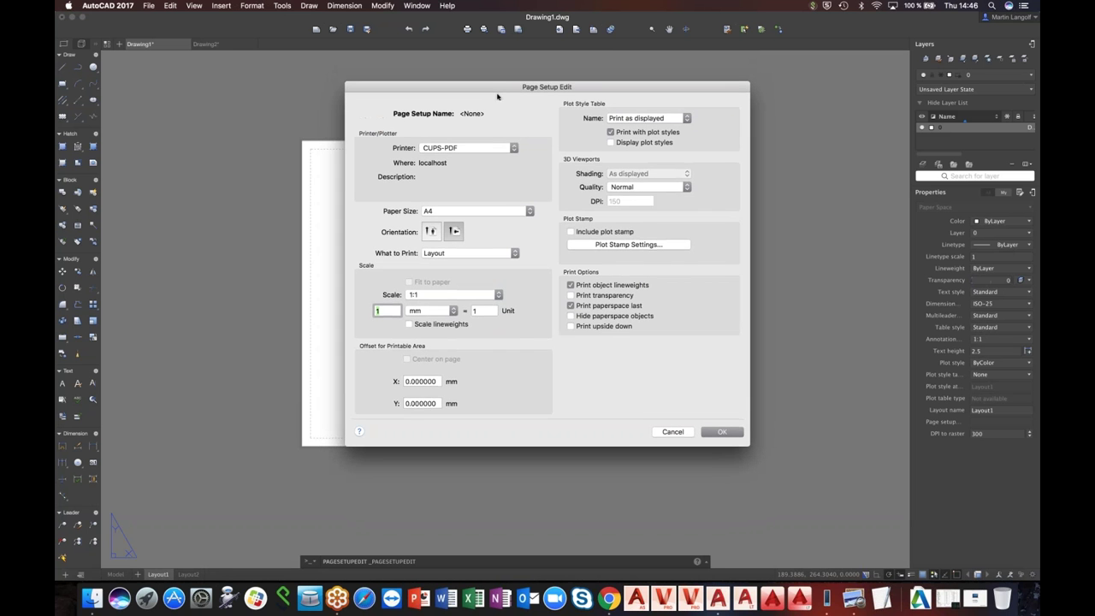
pyautogui.click(465, 157)
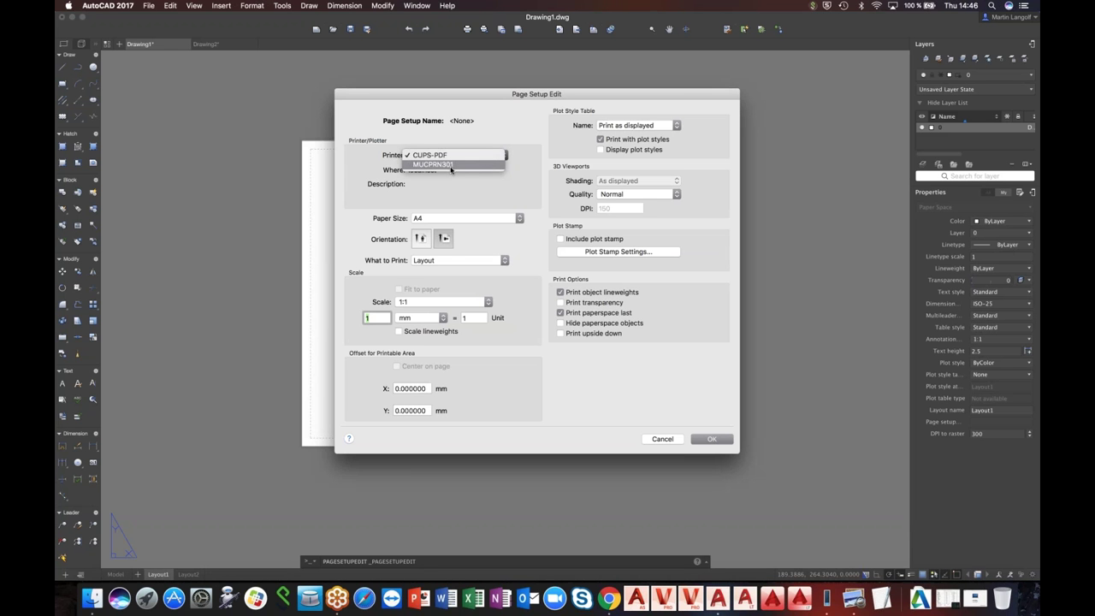
pyautogui.click(451, 165)
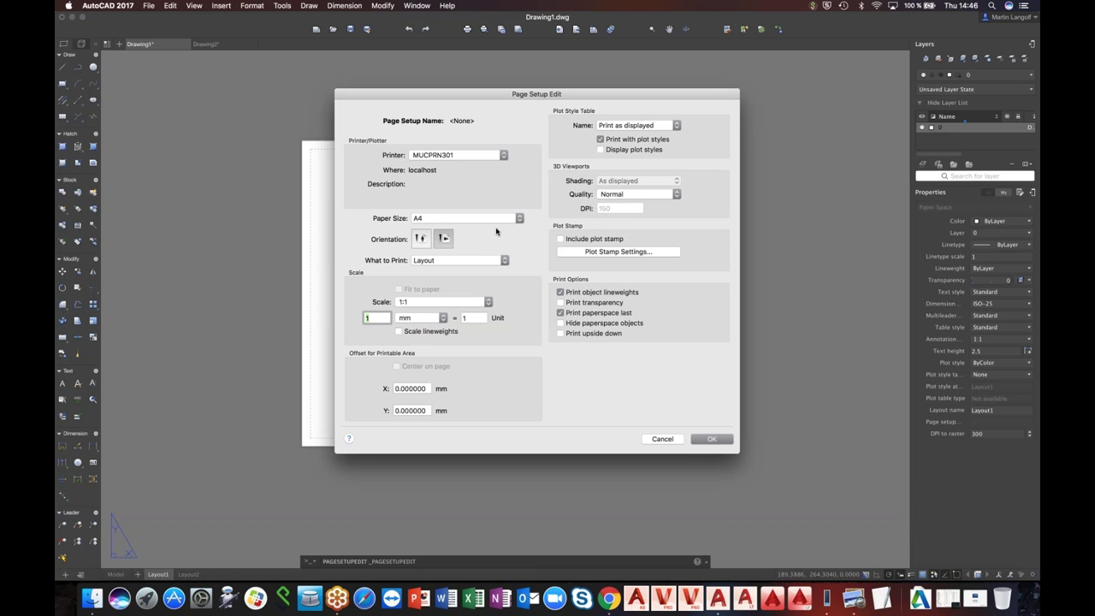
pyautogui.moveTo(525, 98)
pyautogui.mouseDown()
pyautogui.moveTo(732, 101)
pyautogui.moveTo(613, 109)
pyautogui.mouseUp()
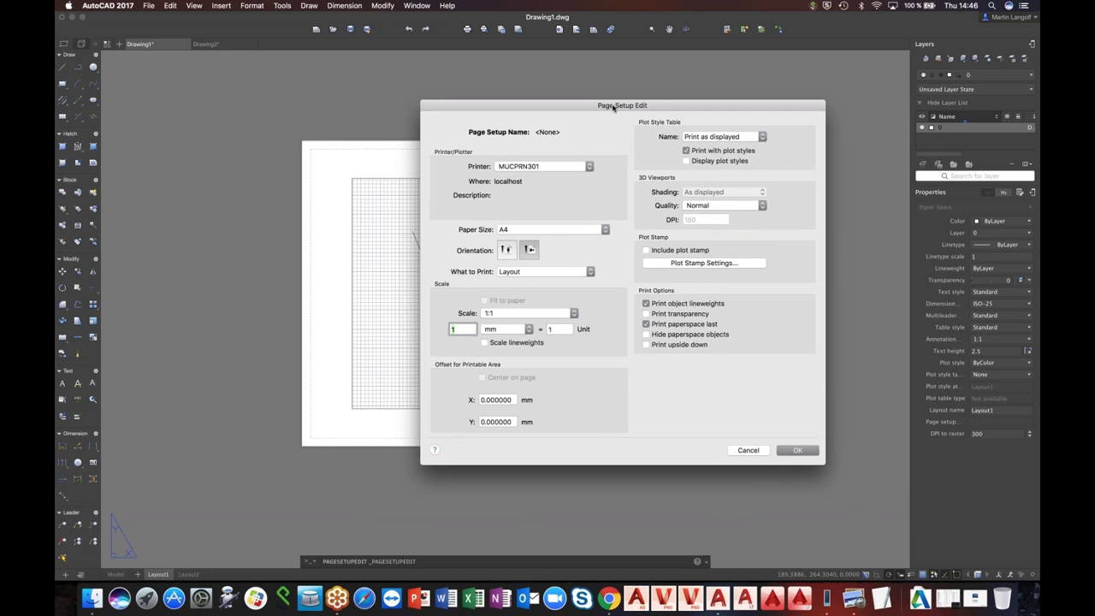
pyautogui.moveTo(612, 106); pyautogui.dragTo(553, 104)
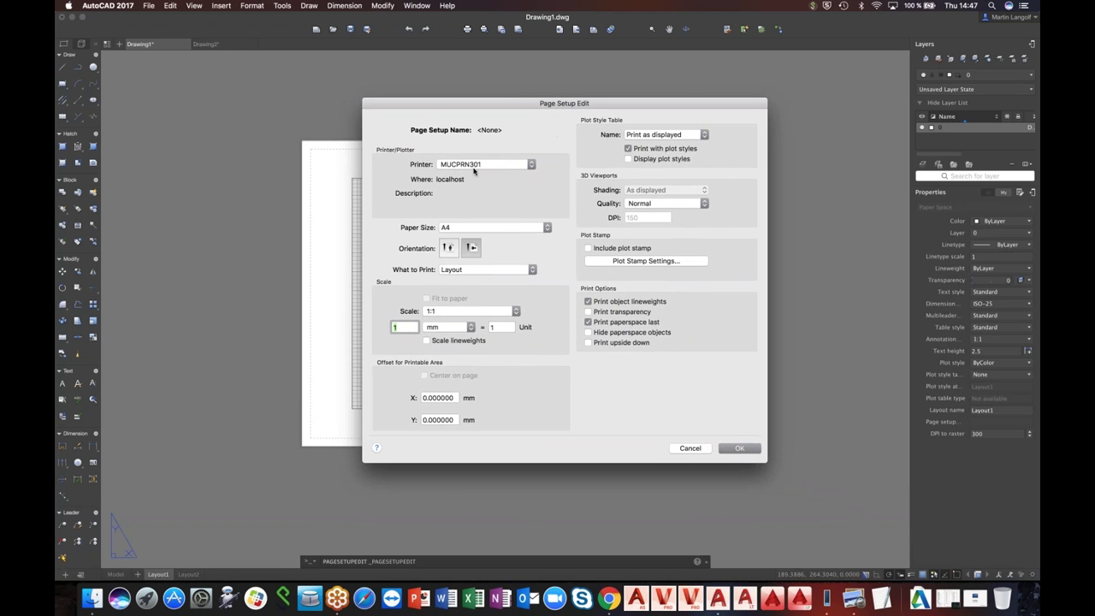
pyautogui.click(487, 229)
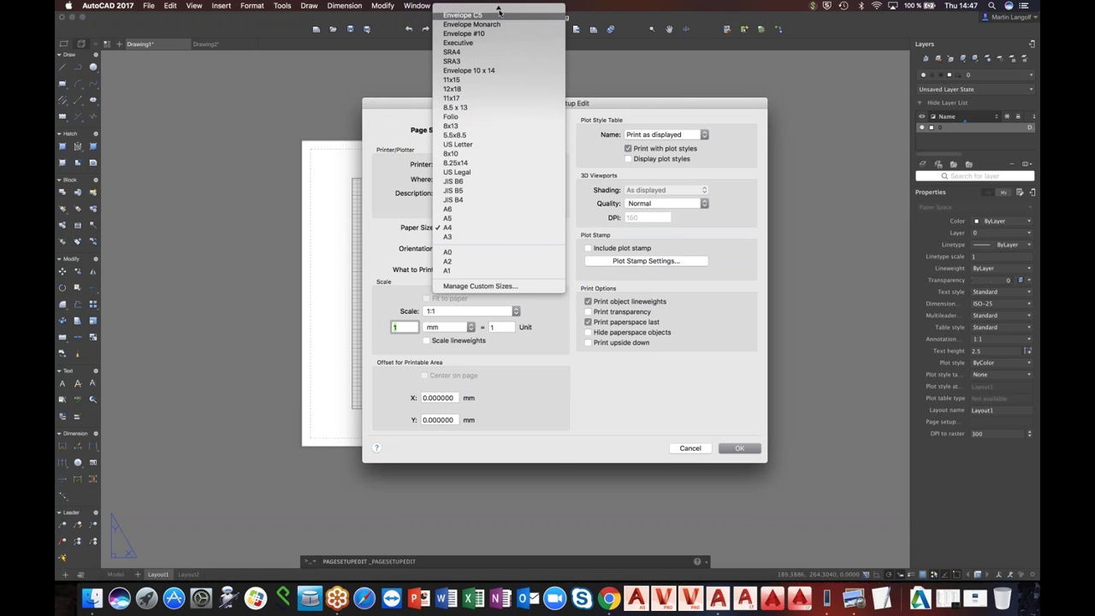
pyautogui.moveTo(499, 6)
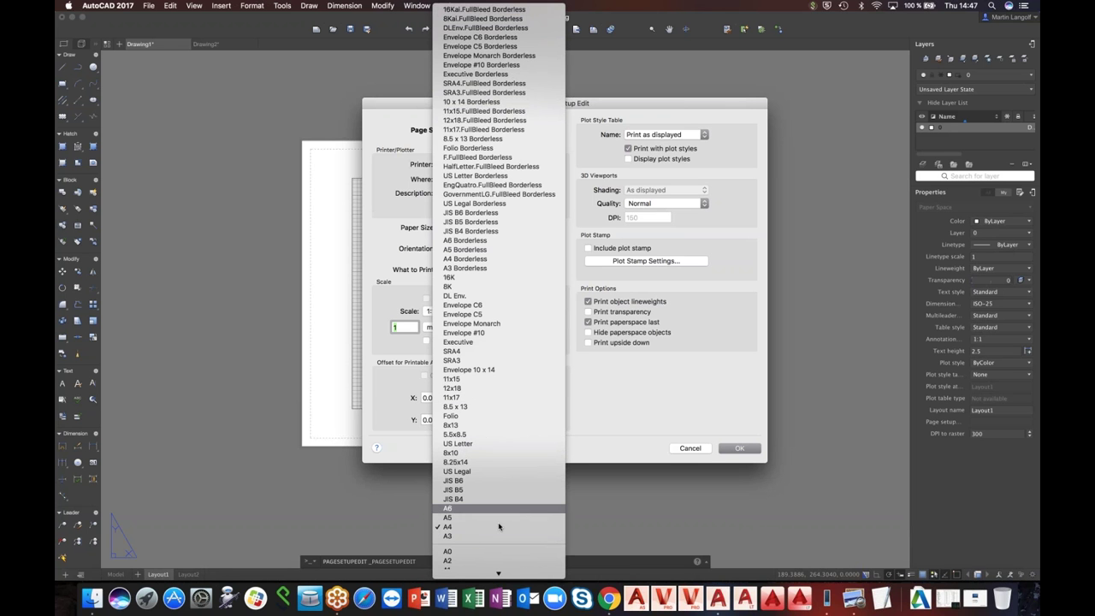
pyautogui.click(396, 229)
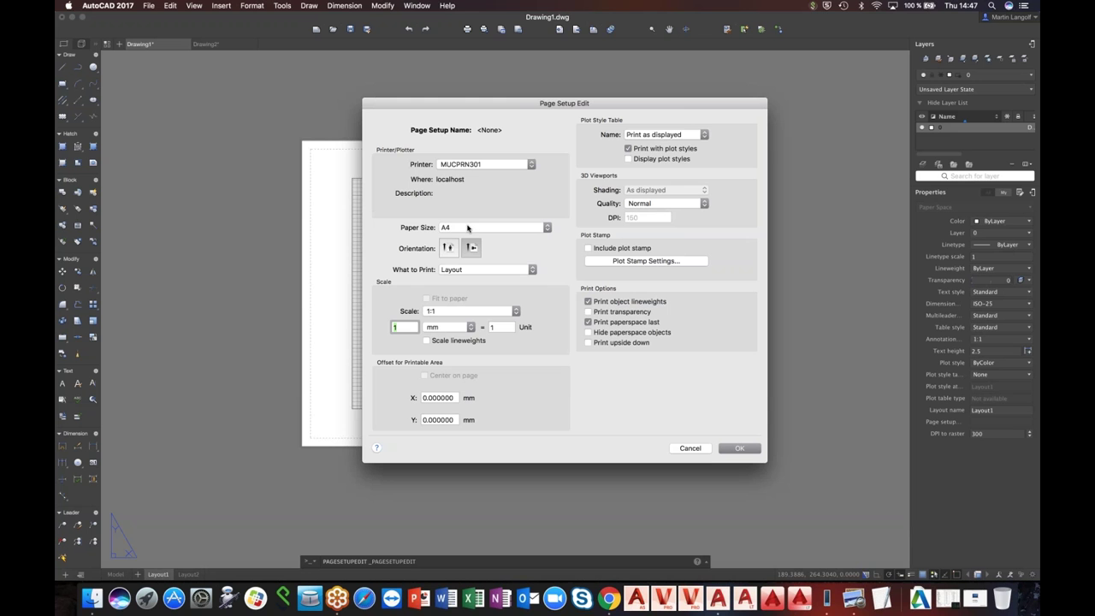
pyautogui.click(467, 228)
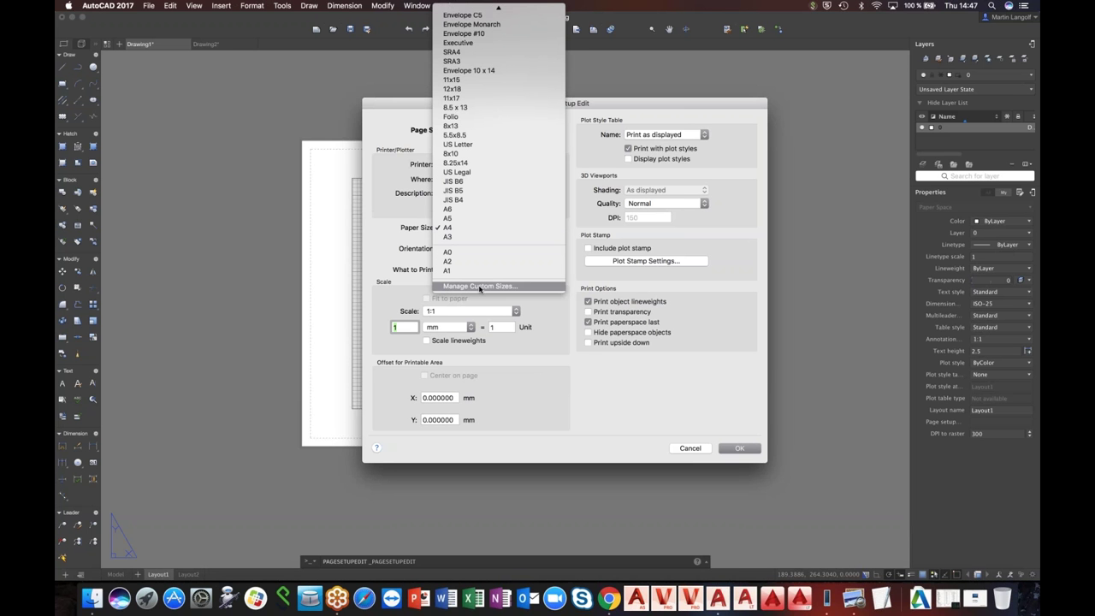
# Step: Add a new custom paper size named TEST1
pyautogui.click(480, 286)
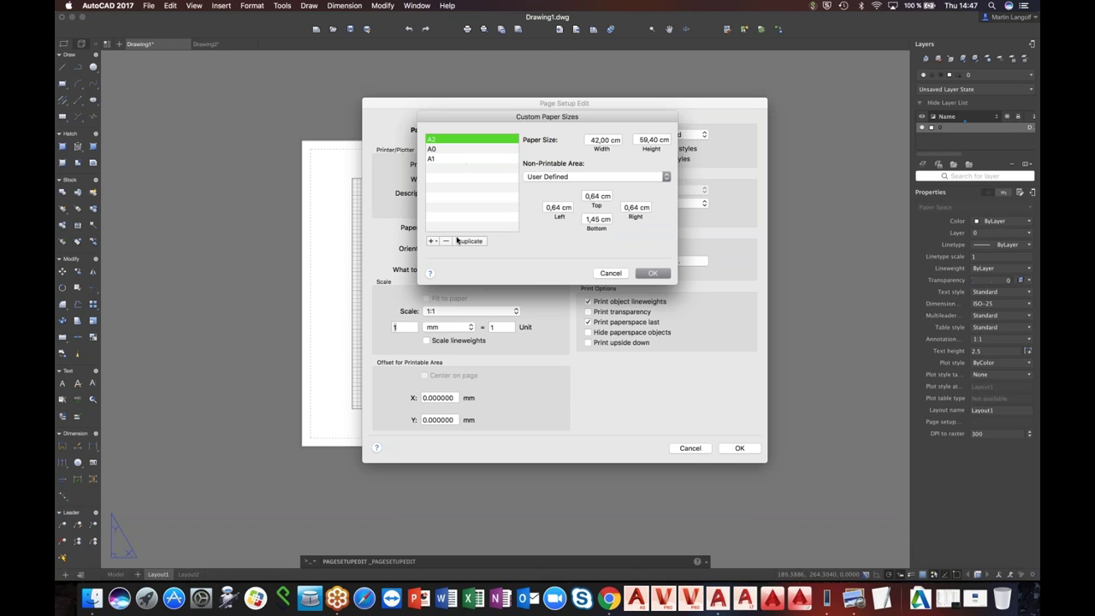
pyautogui.click(433, 242)
pyautogui.click(458, 251)
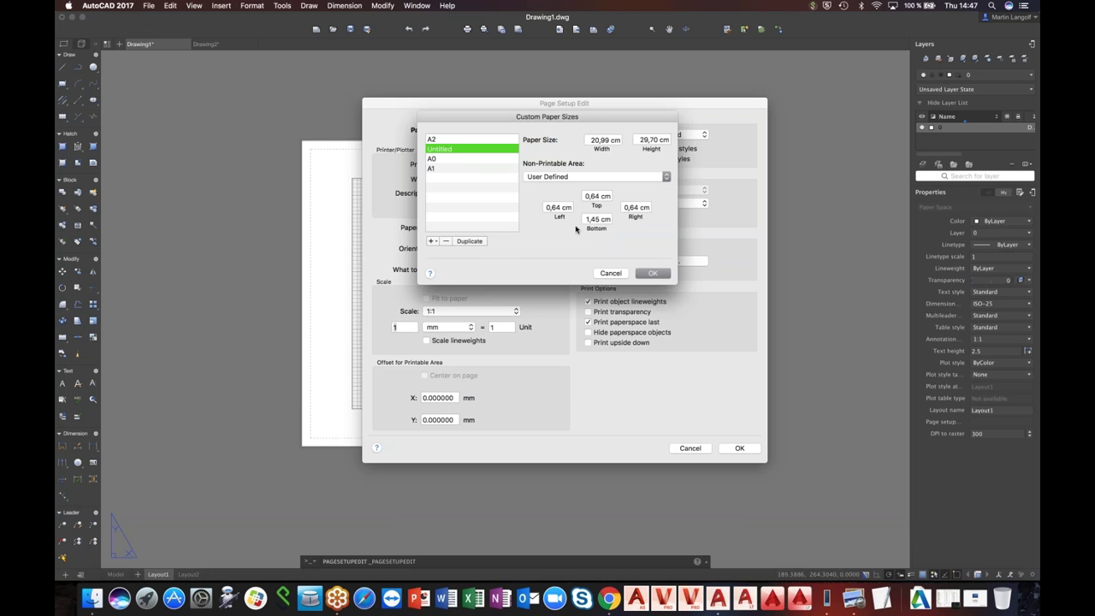
pyautogui.rightClick(453, 151)
pyautogui.click(440, 159)
pyautogui.moveTo(456, 149); pyautogui.dragTo(427, 149)
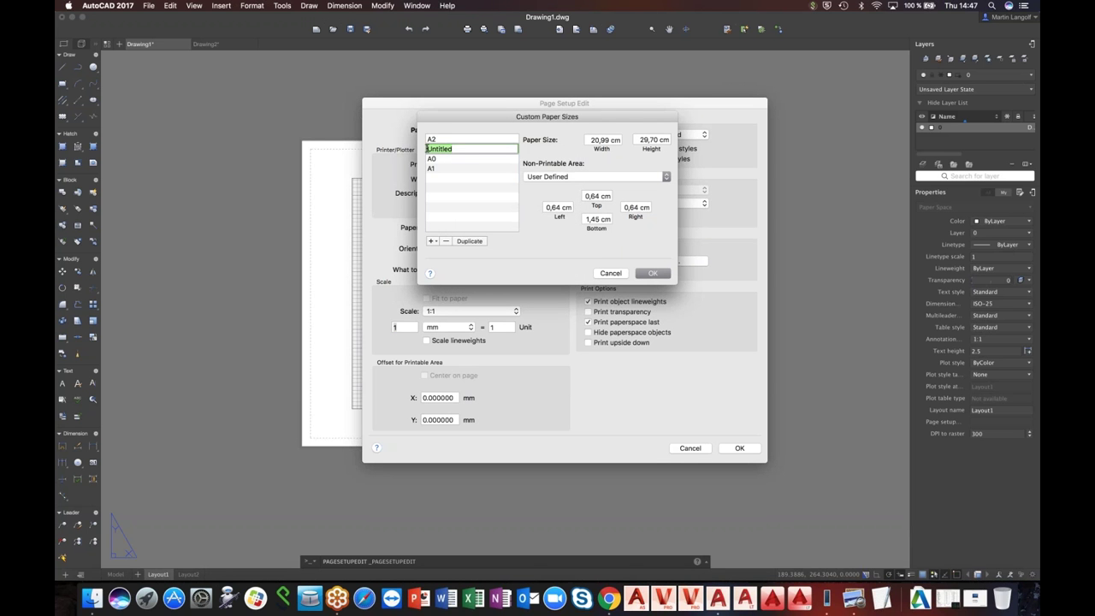
pyautogui.write('TEST')
pyautogui.write('1')
pyautogui.click(609, 139)
pyautogui.click(609, 140)
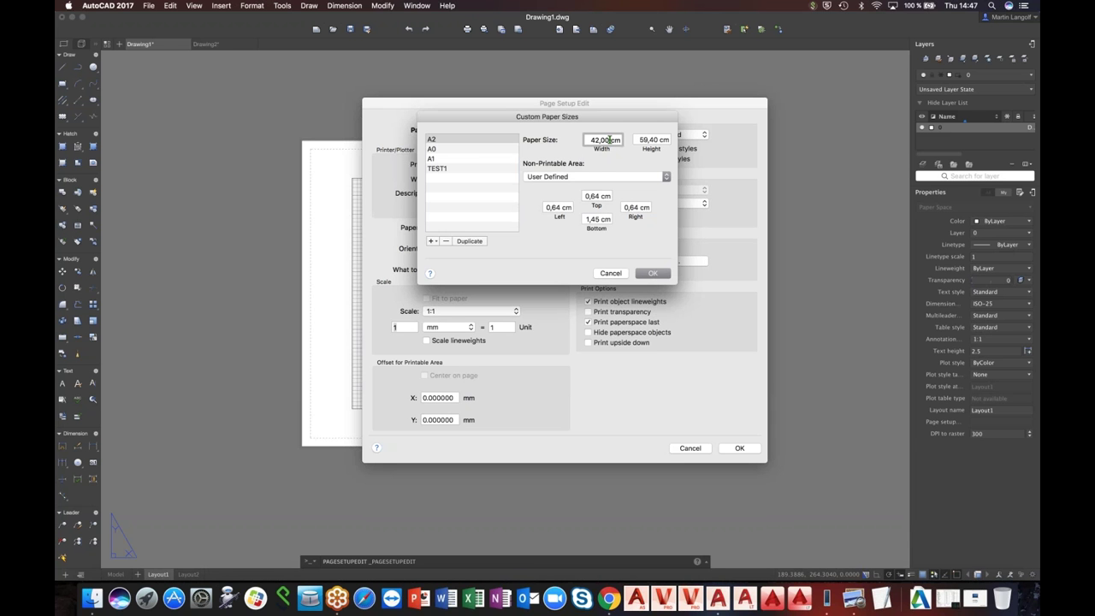
pyautogui.click(439, 169)
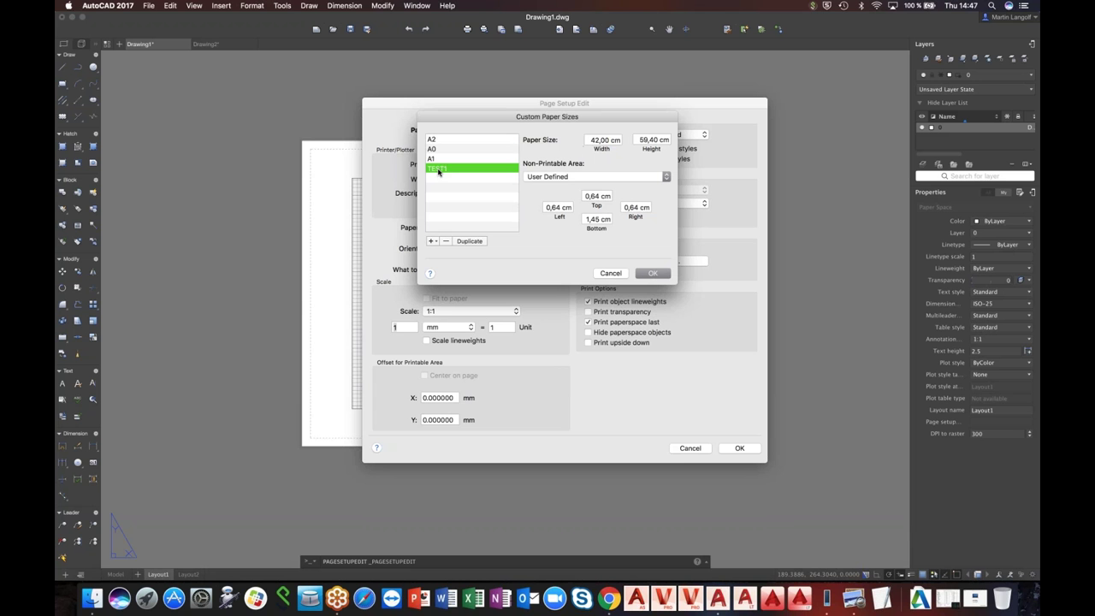
# Step: Give TEST1 width 2000, height 900 and zero margins, and apply it to the page setup
pyautogui.doubleClick(607, 140)
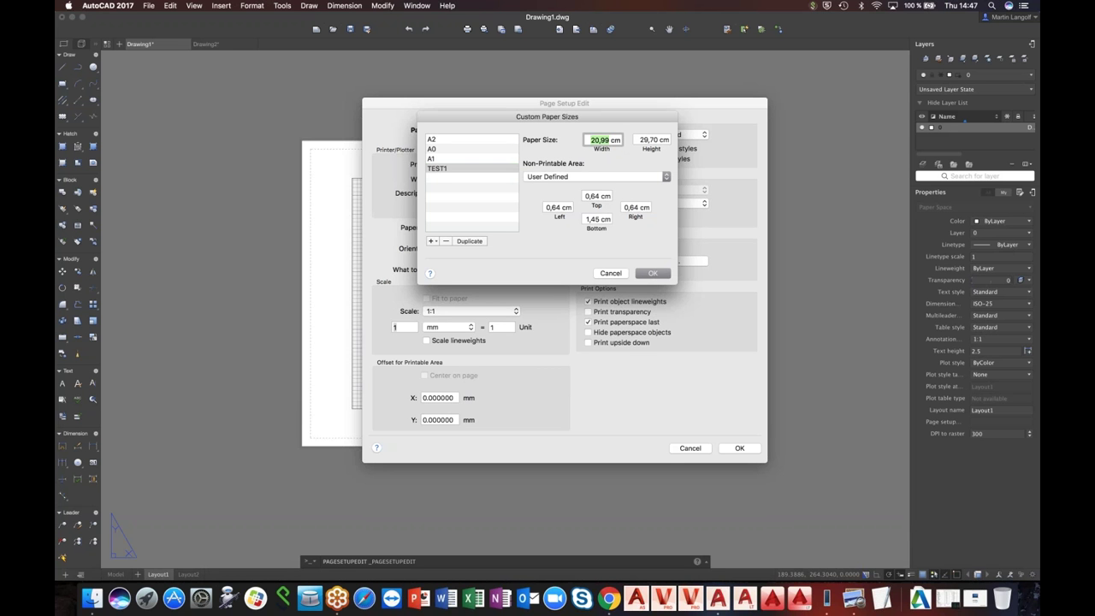
pyautogui.write('2000')
pyautogui.click(653, 138)
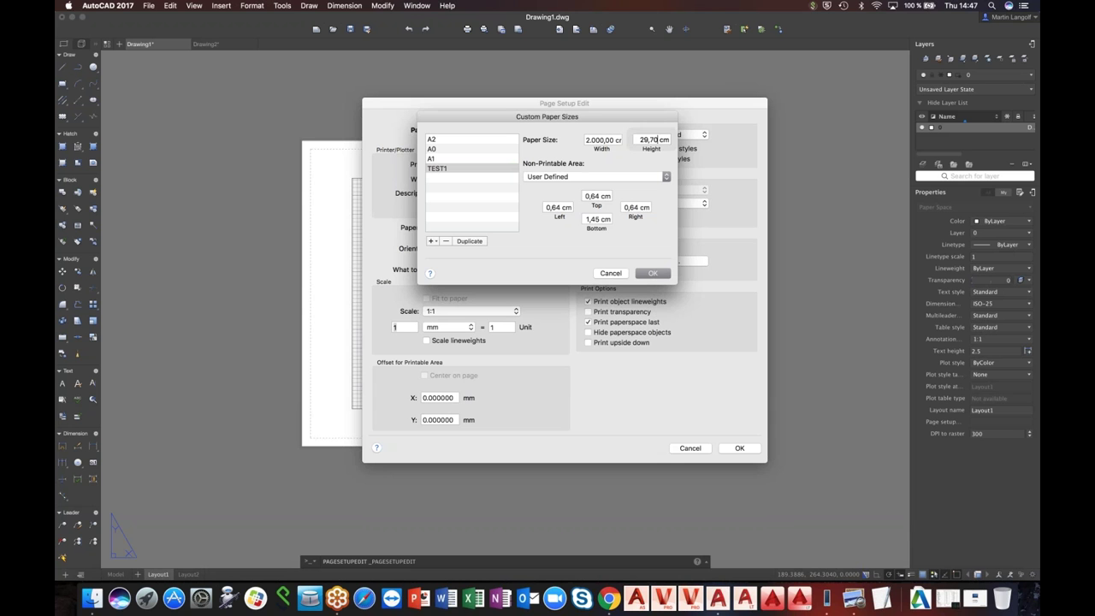
pyautogui.moveTo(655, 139); pyautogui.dragTo(637, 139)
pyautogui.write('900')
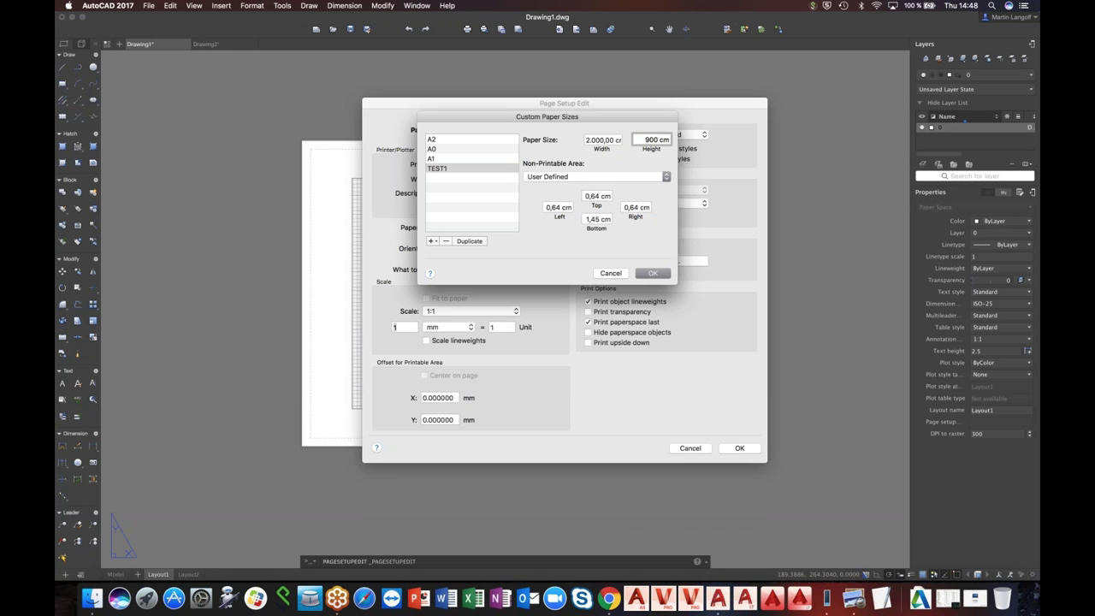
pyautogui.moveTo(599, 196); pyautogui.dragTo(583, 196)
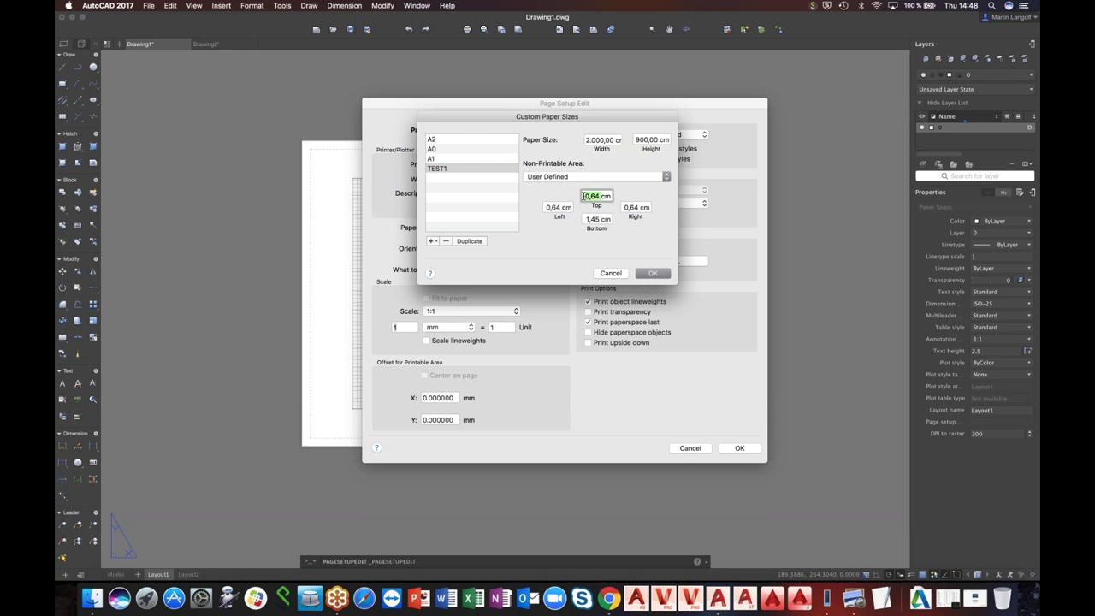
pyautogui.write('0')
pyautogui.moveTo(647, 207)
pyautogui.mouseDown()
pyautogui.moveTo(567, 217)
pyautogui.moveTo(551, 207)
pyautogui.mouseUp()
pyautogui.write('000')
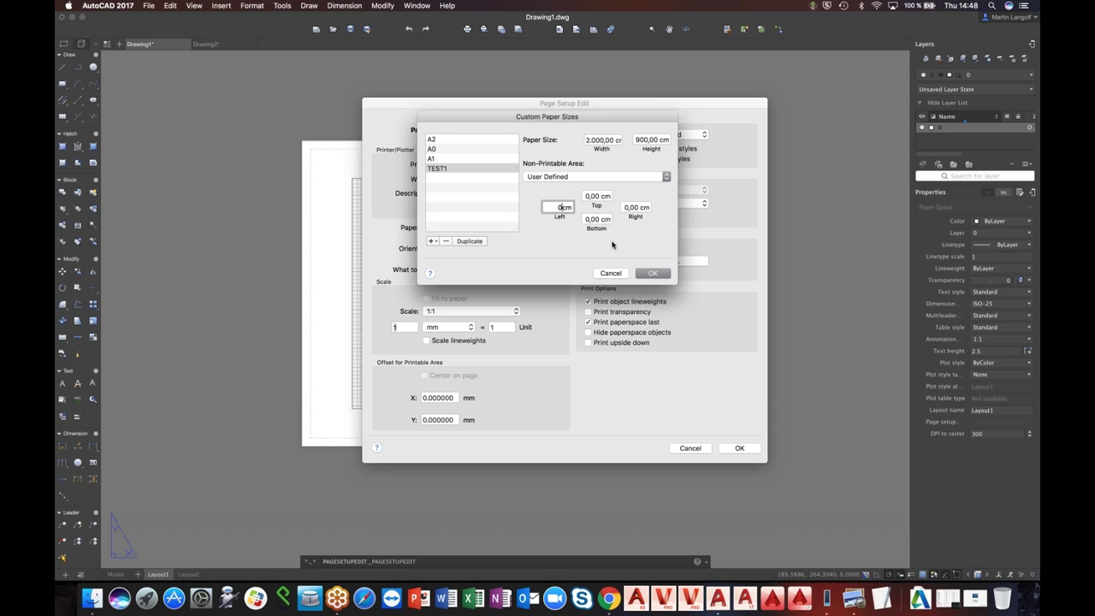
pyautogui.click(653, 274)
pyautogui.click(652, 274)
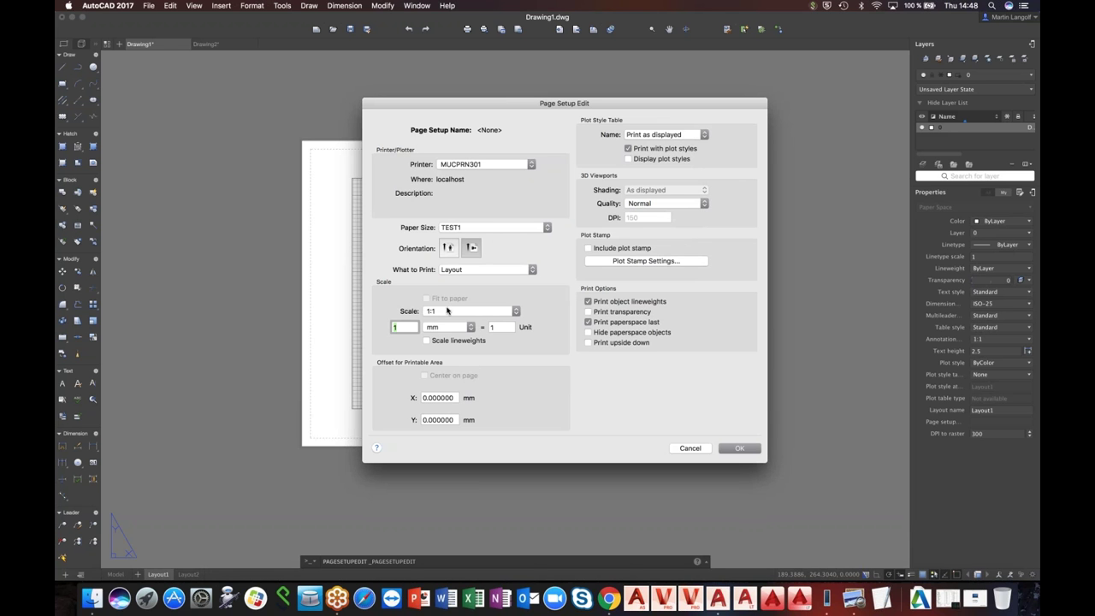
pyautogui.click(740, 449)
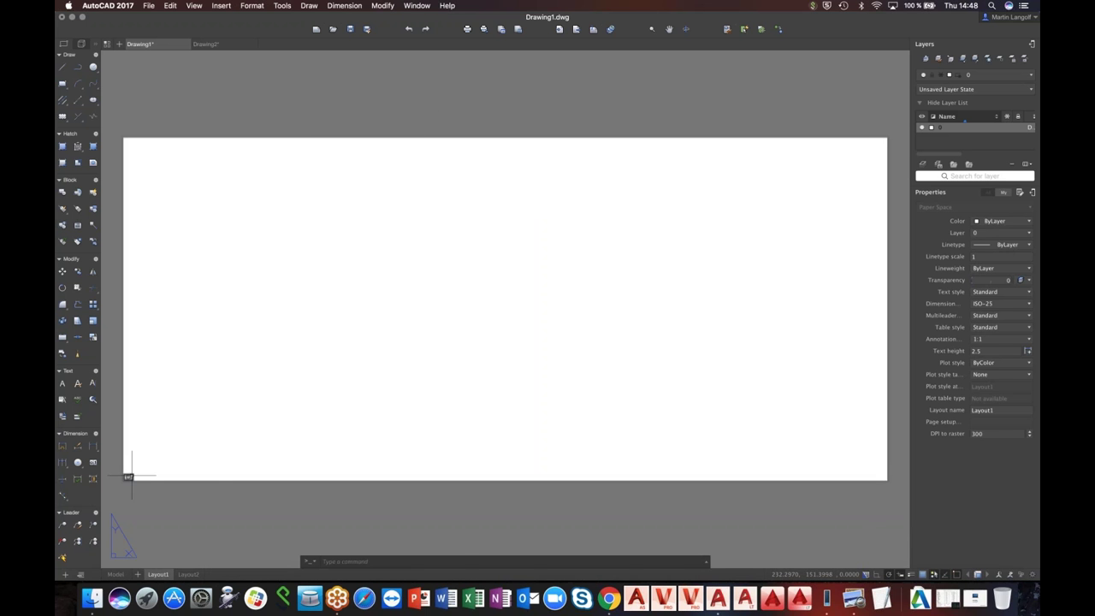
# Step: Stretch the viewport to fill the TEST1 sheet, zoom the logo to extents, and reopen Page Setup
pyautogui.click(129, 476)
pyautogui.click(129, 476)
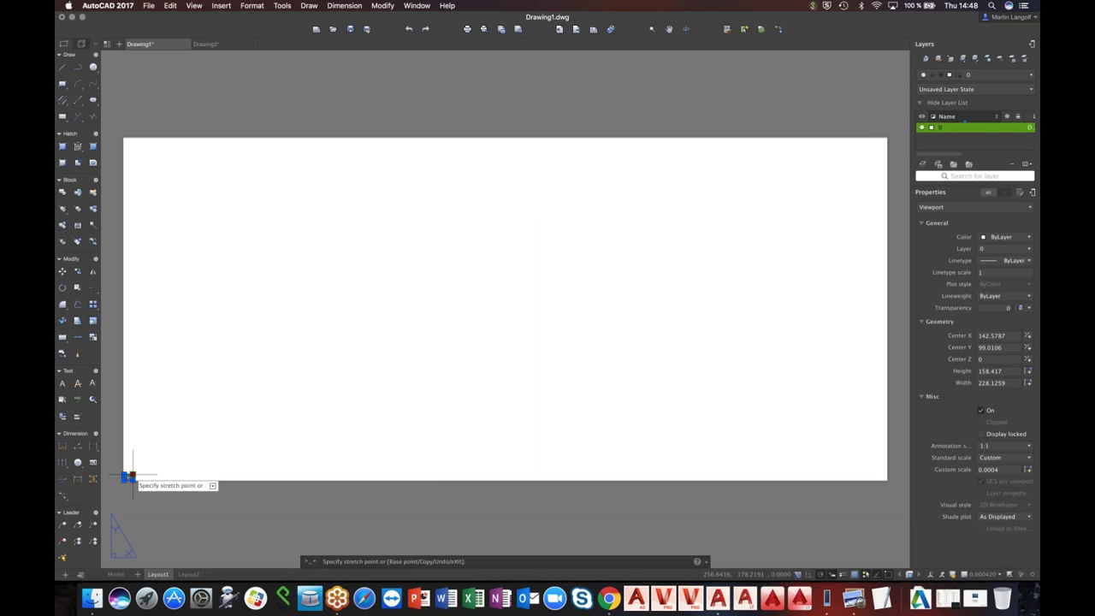
pyautogui.click(885, 141)
pyautogui.doubleClick(476, 276)
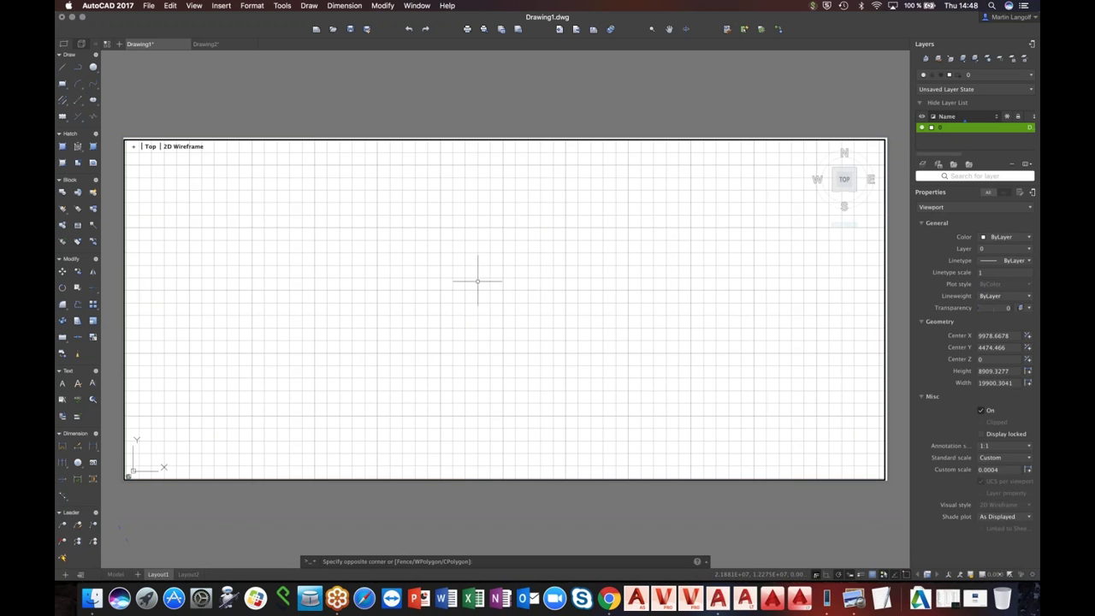
pyautogui.middleClick(476, 276)
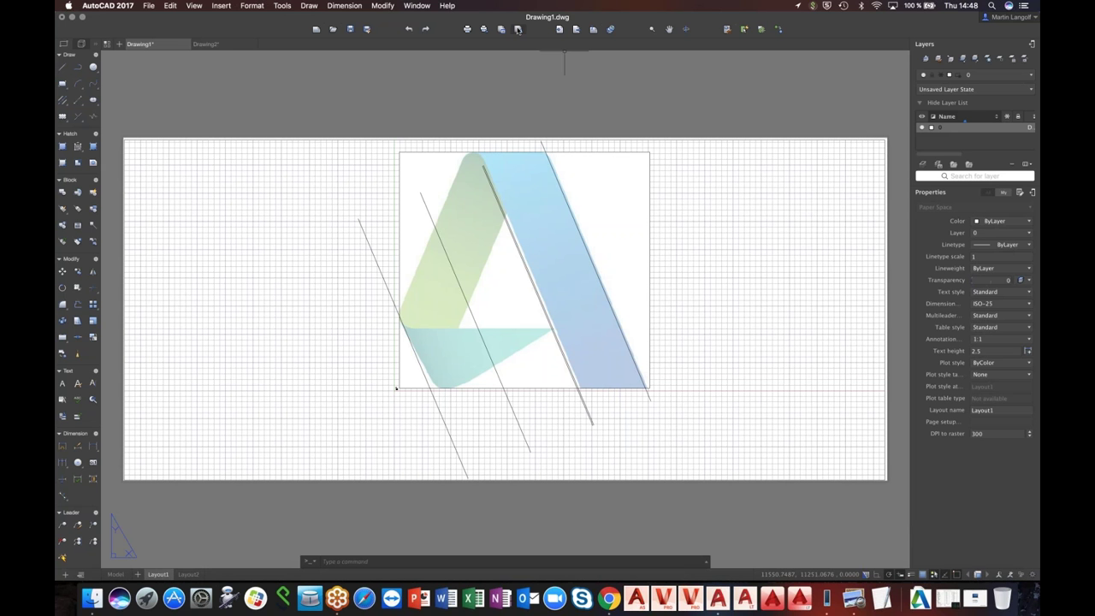
pyautogui.doubleClick(470, 203)
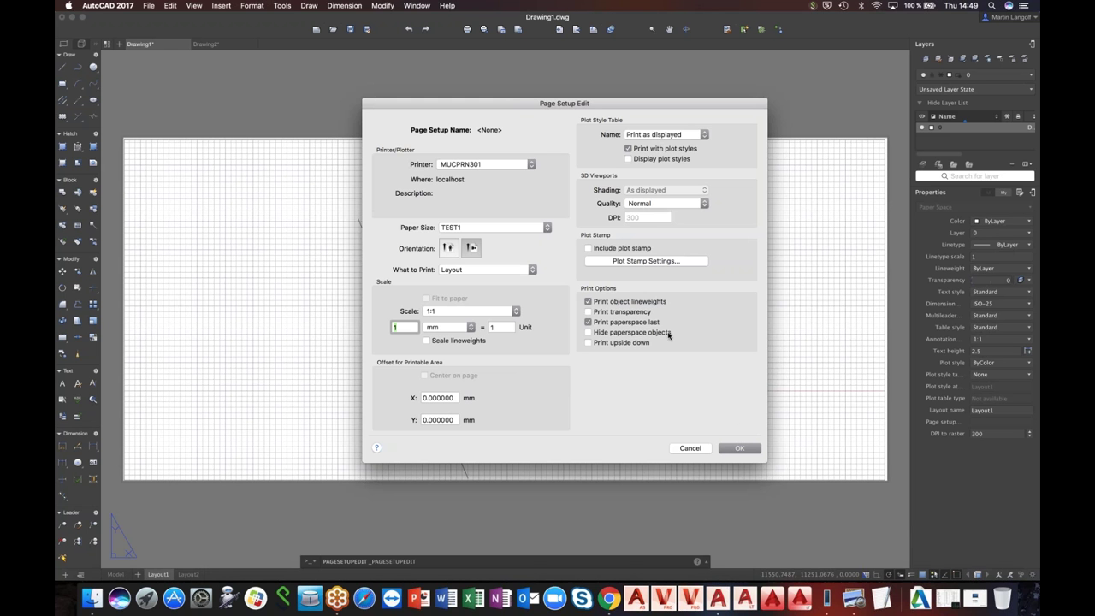
# Step: Review the Print and Page Setup settings for the TEST1 sheet, including the PDF output options
pyautogui.click(737, 448)
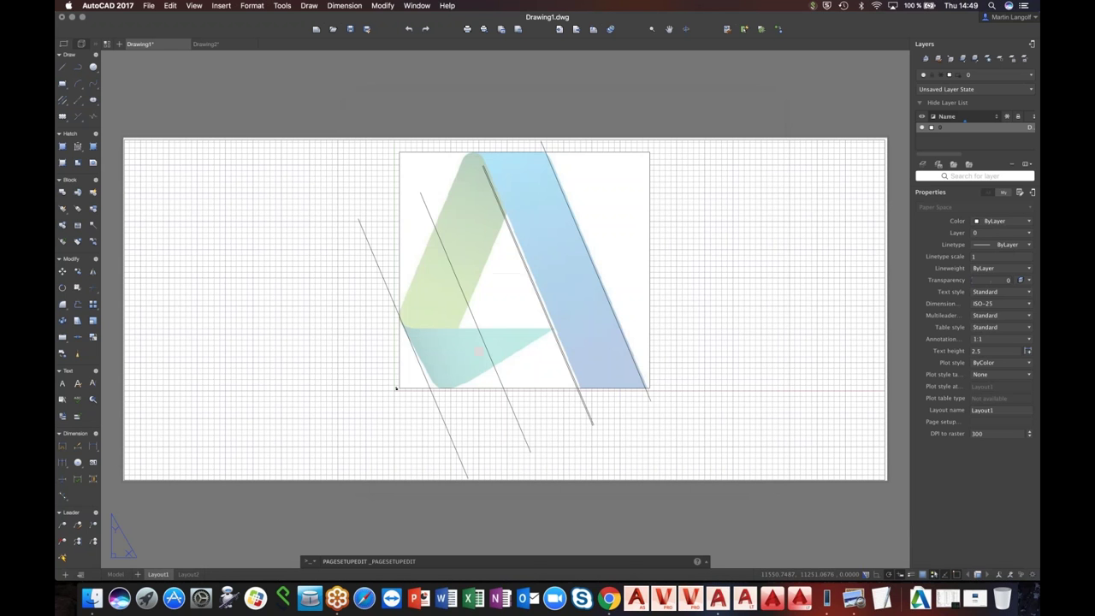
pyautogui.click(470, 31)
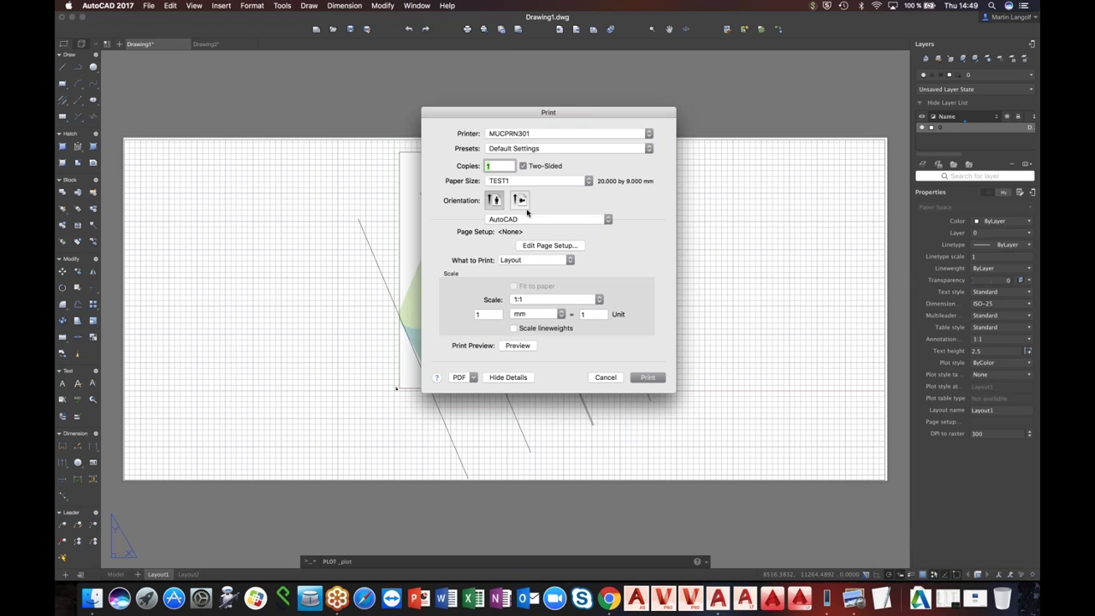
pyautogui.click(565, 248)
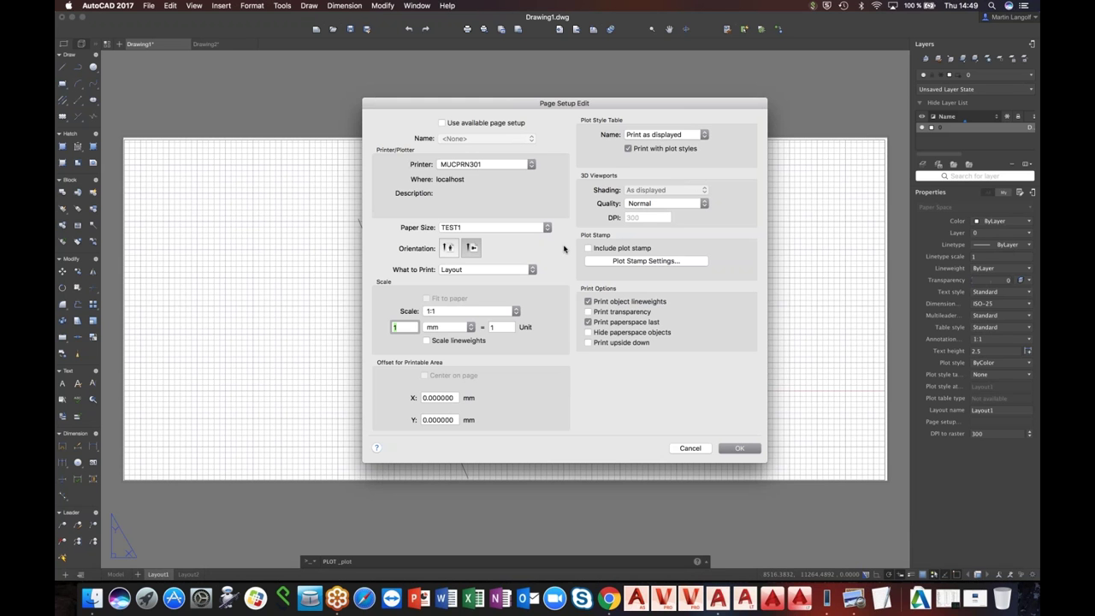
pyautogui.click(691, 449)
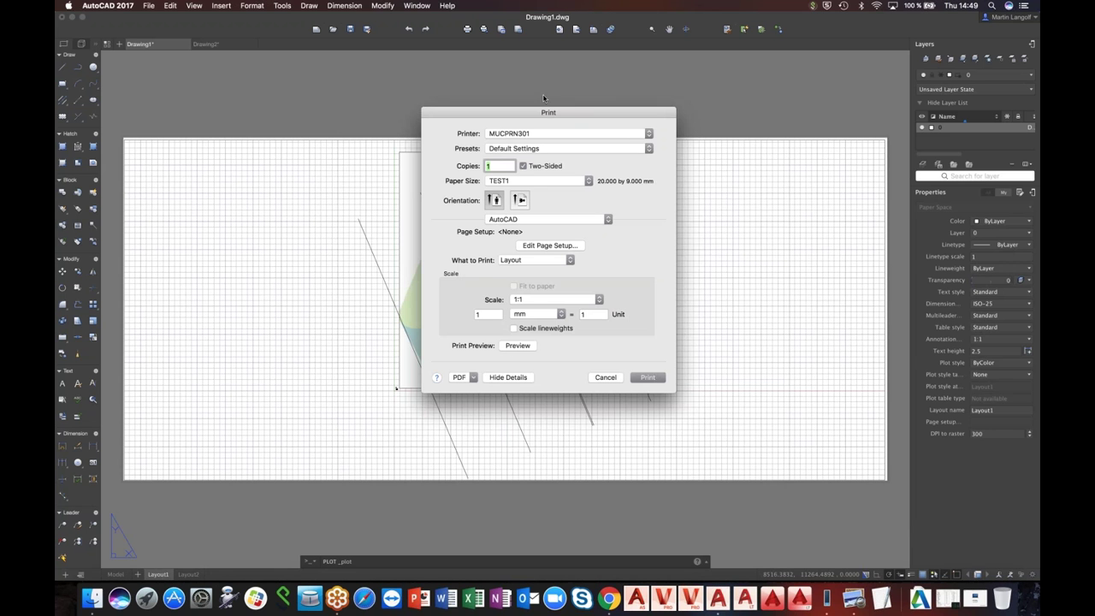
pyautogui.moveTo(532, 116)
pyautogui.mouseDown()
pyautogui.moveTo(613, 120)
pyautogui.moveTo(483, 123)
pyautogui.mouseUp()
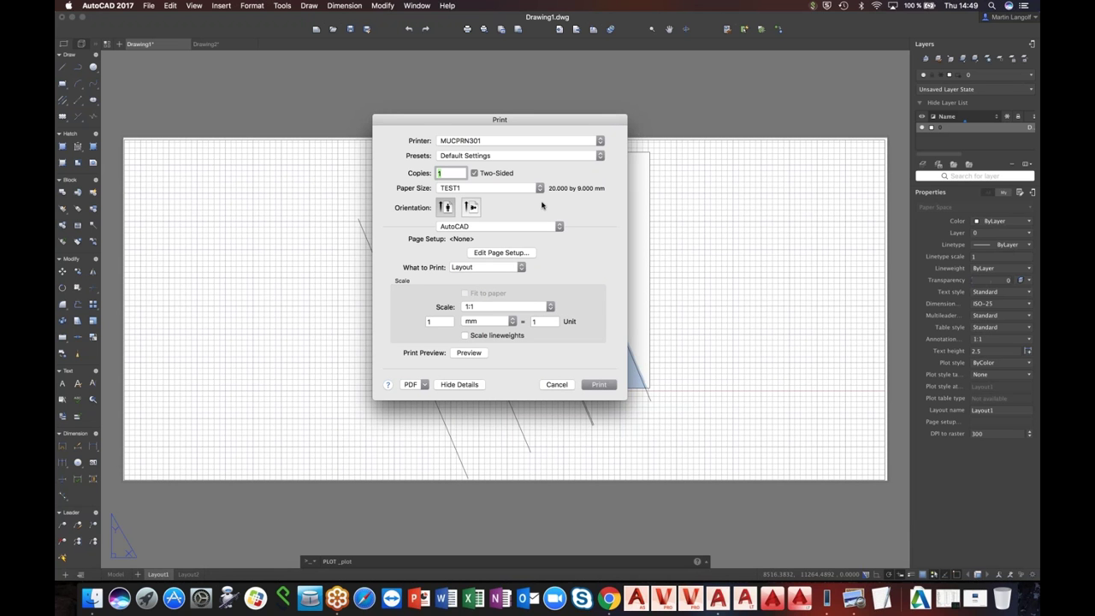
pyautogui.click(424, 386)
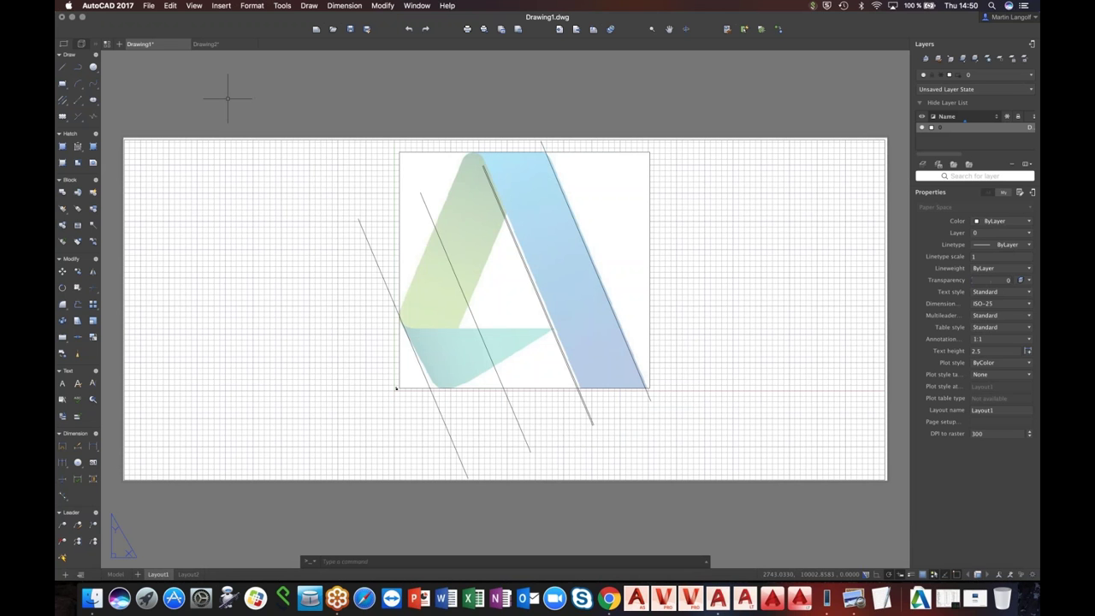
# Step: Start PUBLISH, add the current drawing, remove Model and Layout2, and publish to PDF
pyautogui.write('publi')
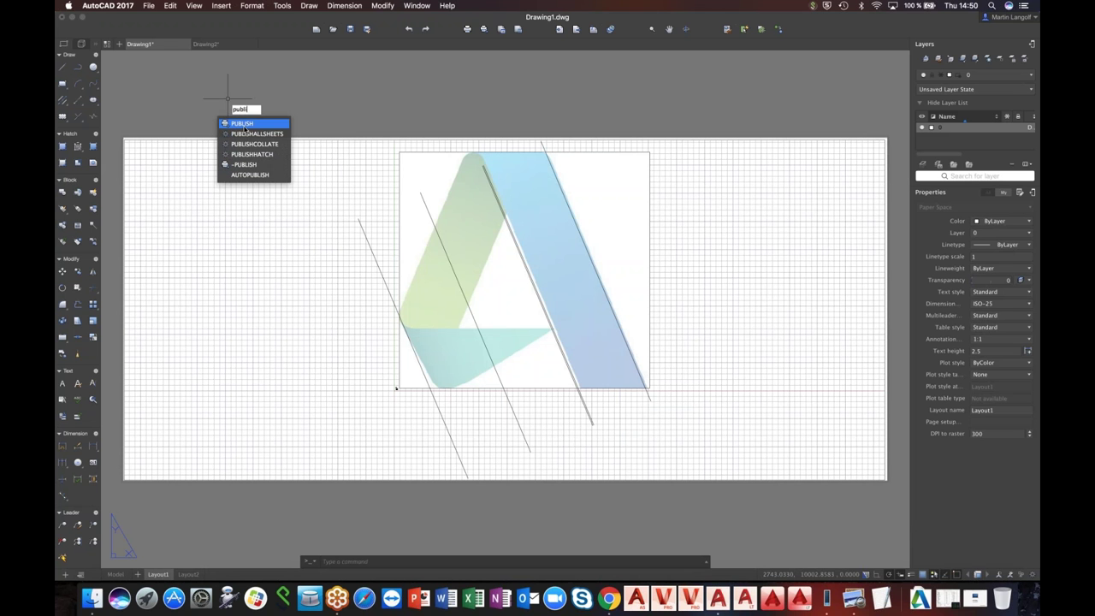
pyautogui.click(244, 125)
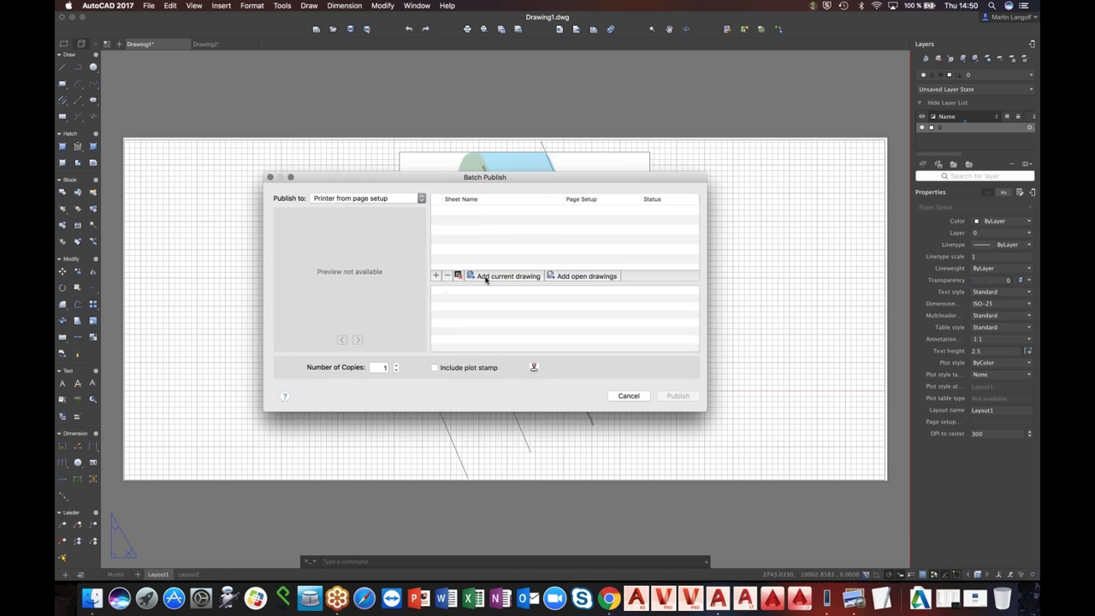
pyautogui.click(501, 277)
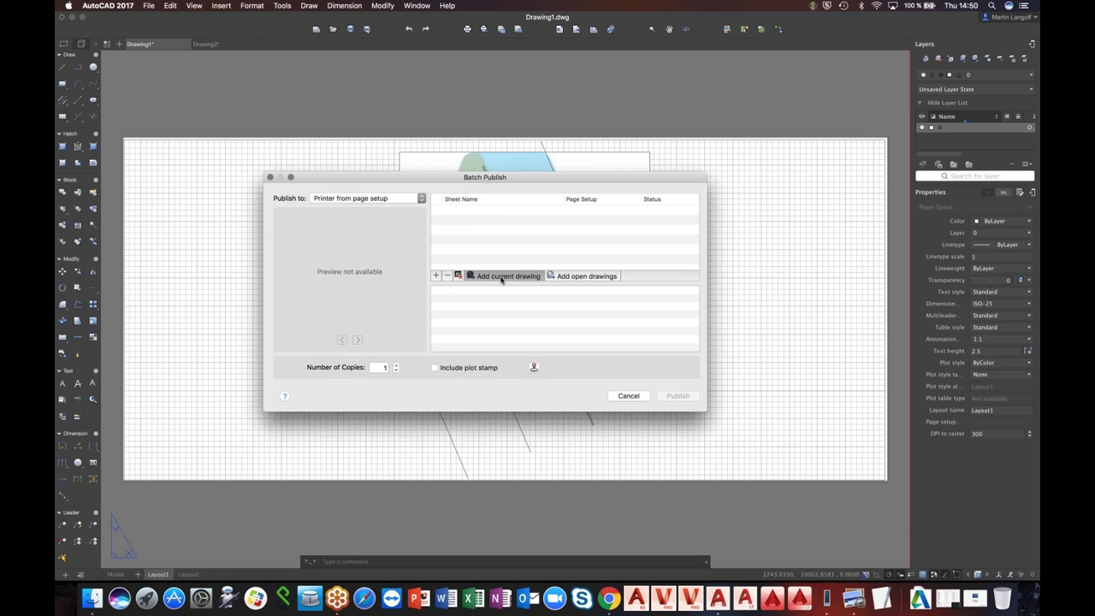
pyautogui.click(451, 276)
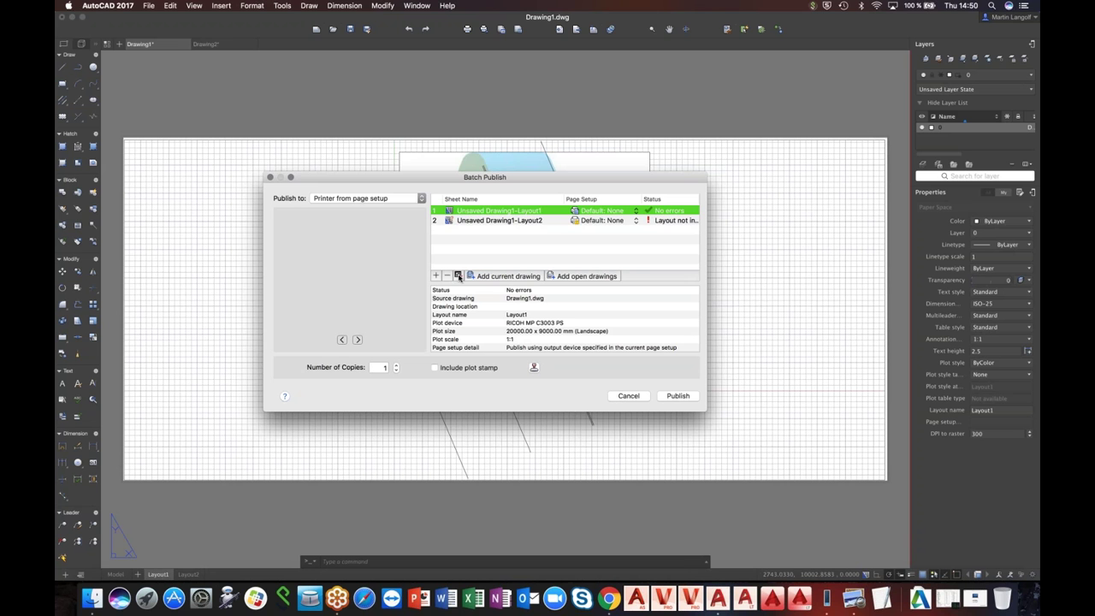
pyautogui.click(466, 224)
pyautogui.click(447, 276)
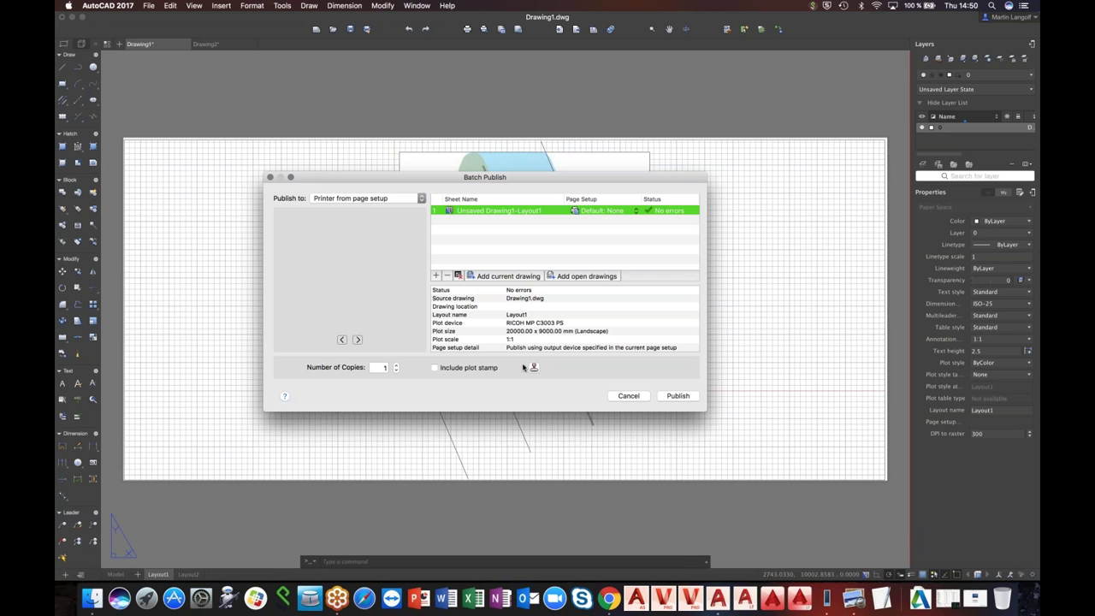
pyautogui.click(325, 201)
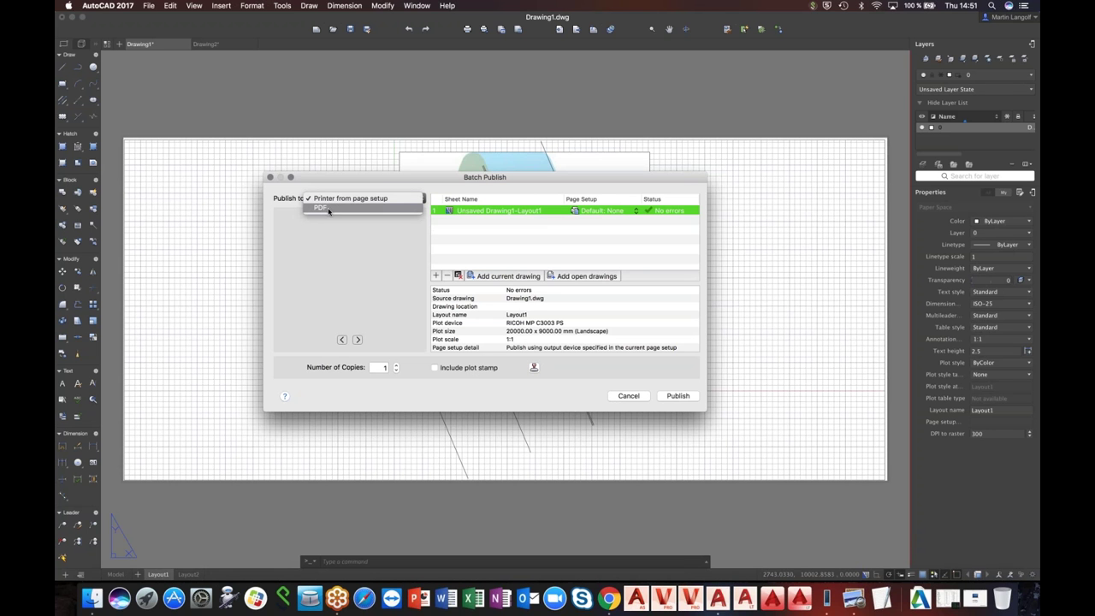
pyautogui.click(321, 208)
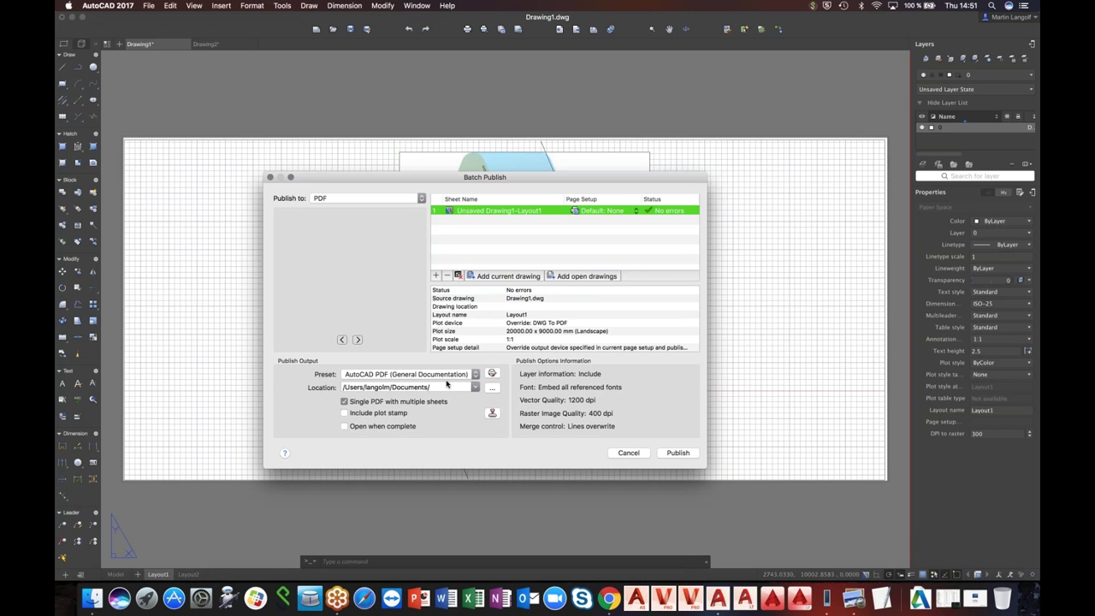
# Step: Pick the DWG To PDF preset for the PDF output, then cancel Batch Publish
pyautogui.click(454, 377)
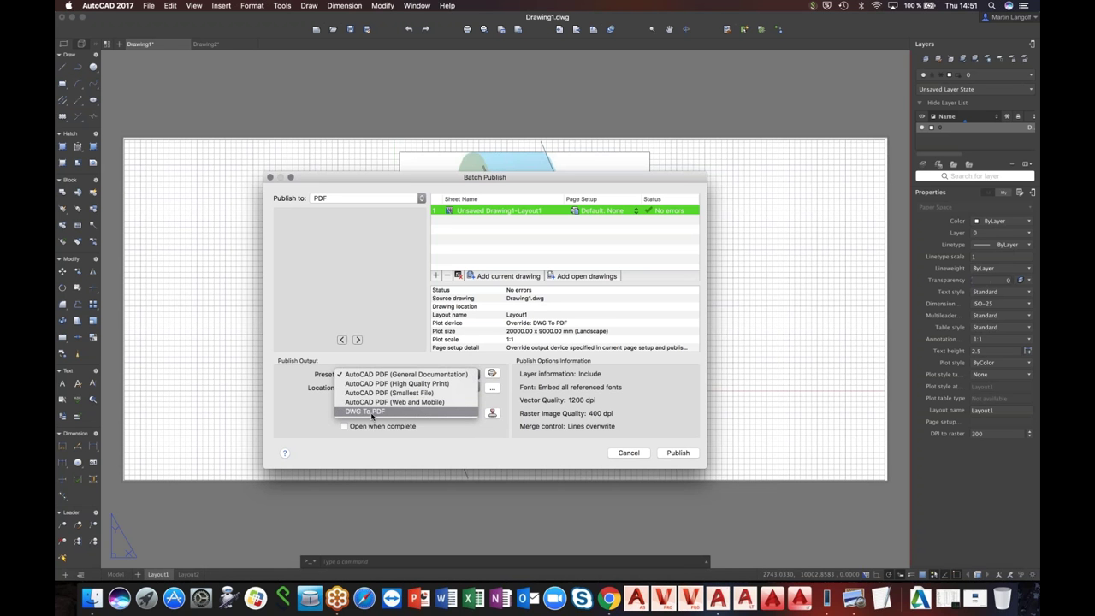
pyautogui.click(374, 412)
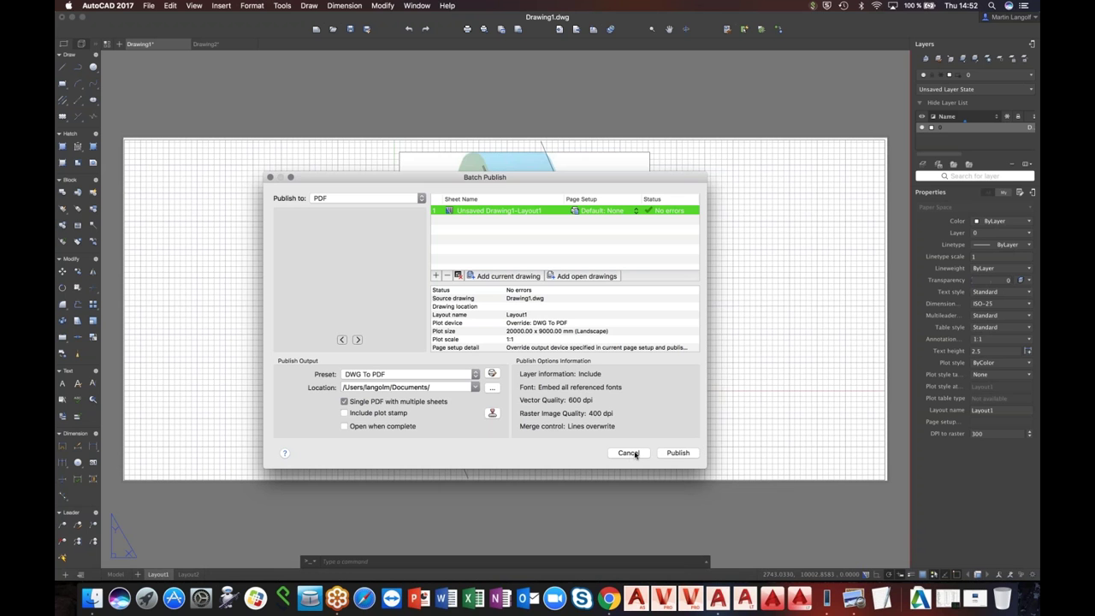
pyautogui.click(630, 453)
# Step: Dismiss Batch Publish, cancel the pending selection, and show the Tools > Express Tools submenu
pyautogui.click(807, 331)
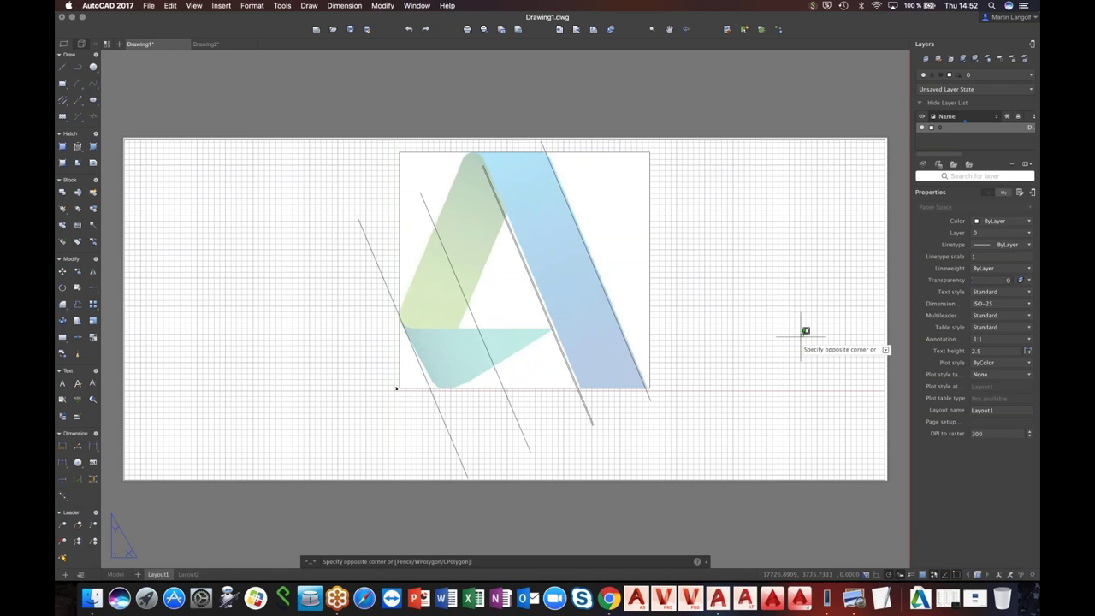
pyautogui.press('Escape')
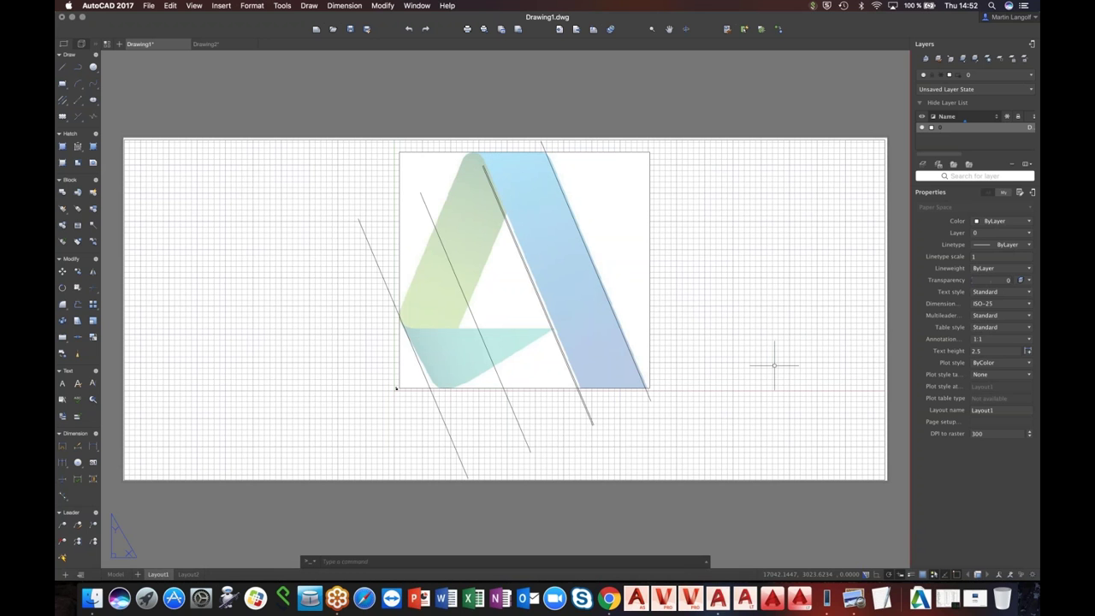
pyautogui.click(282, 5)
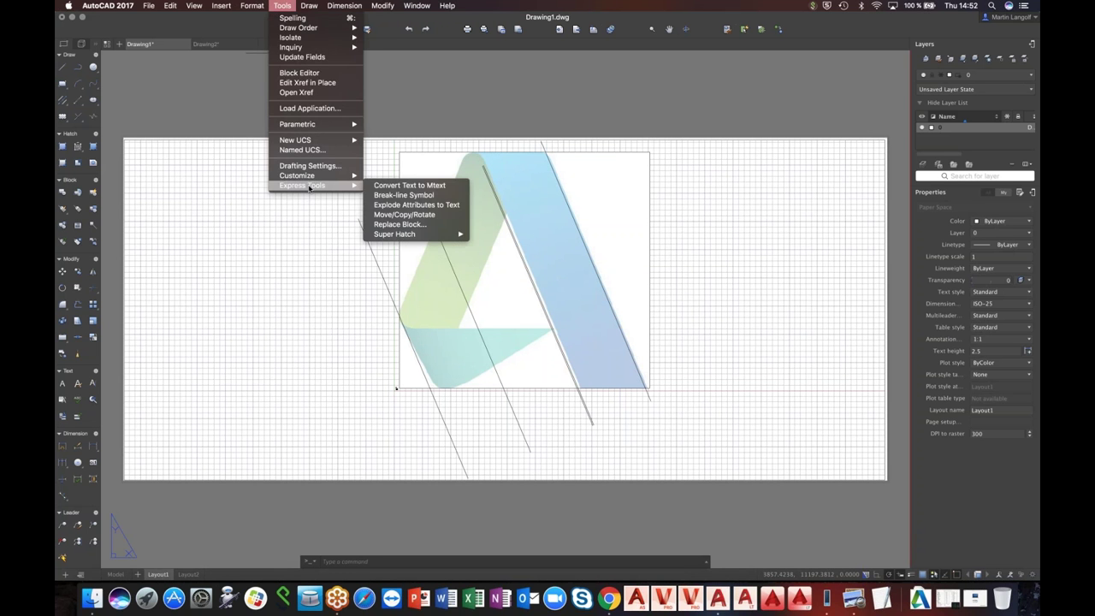
pyautogui.moveTo(302, 184)
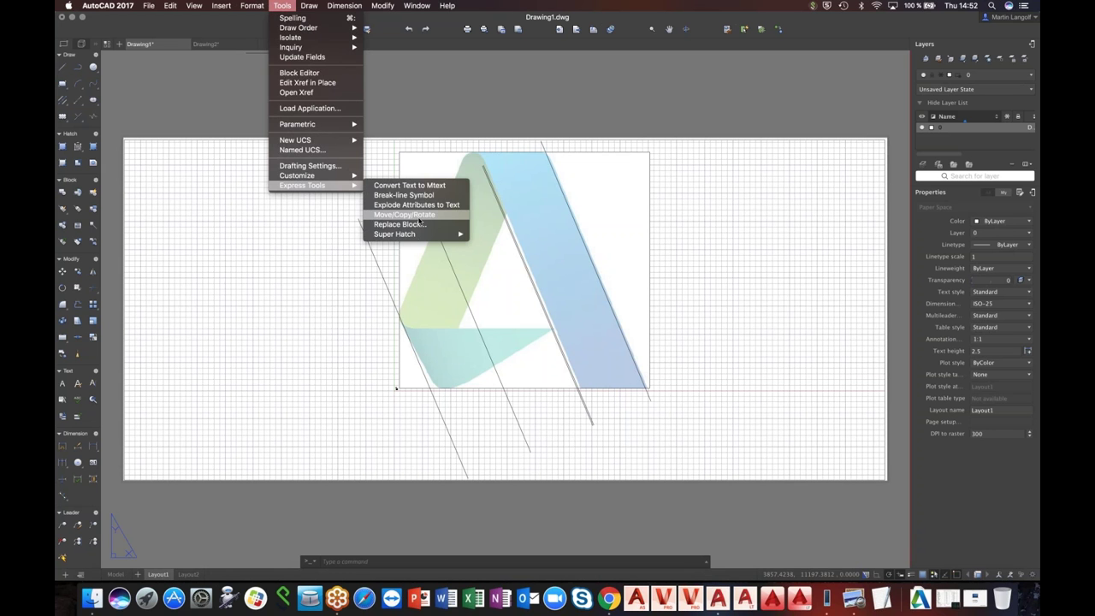
# Step: Close the Express Tools submenu without running a command and cancel the stray window selection
pyautogui.click(420, 215)
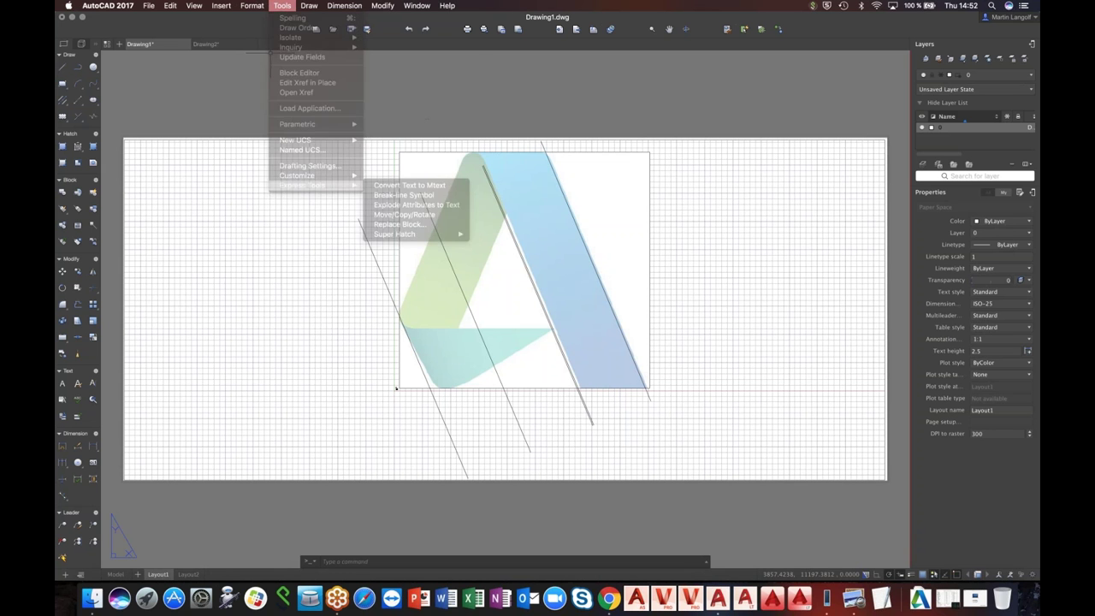
pyautogui.click(420, 115)
pyautogui.click(405, 122)
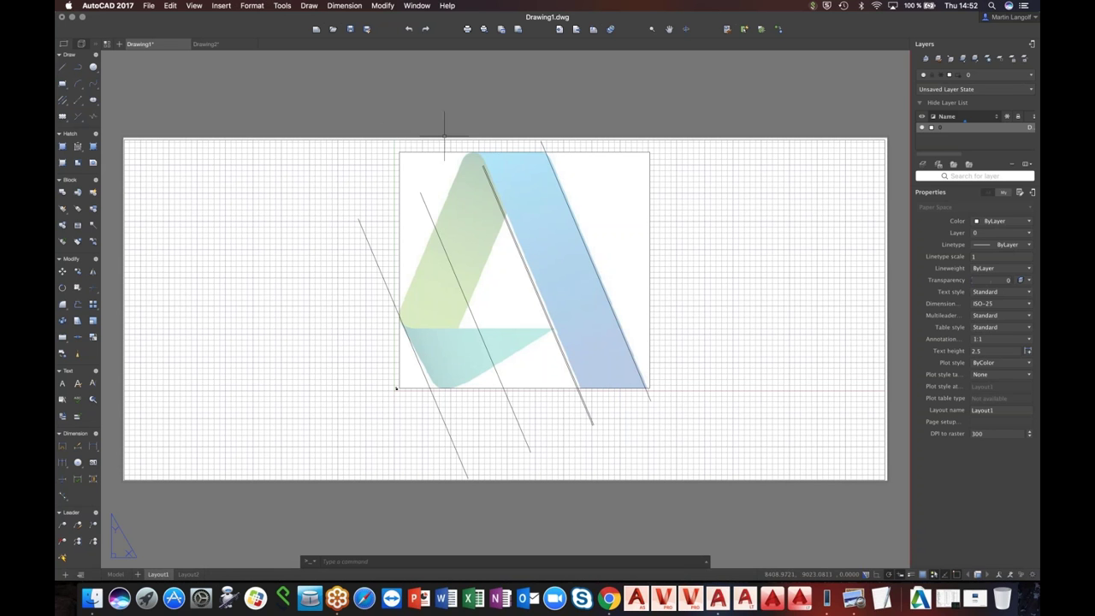
# Step: Switch to GoToMeeting to show the PowerPoint deck at closing slide 20
pyautogui.click(337, 599)
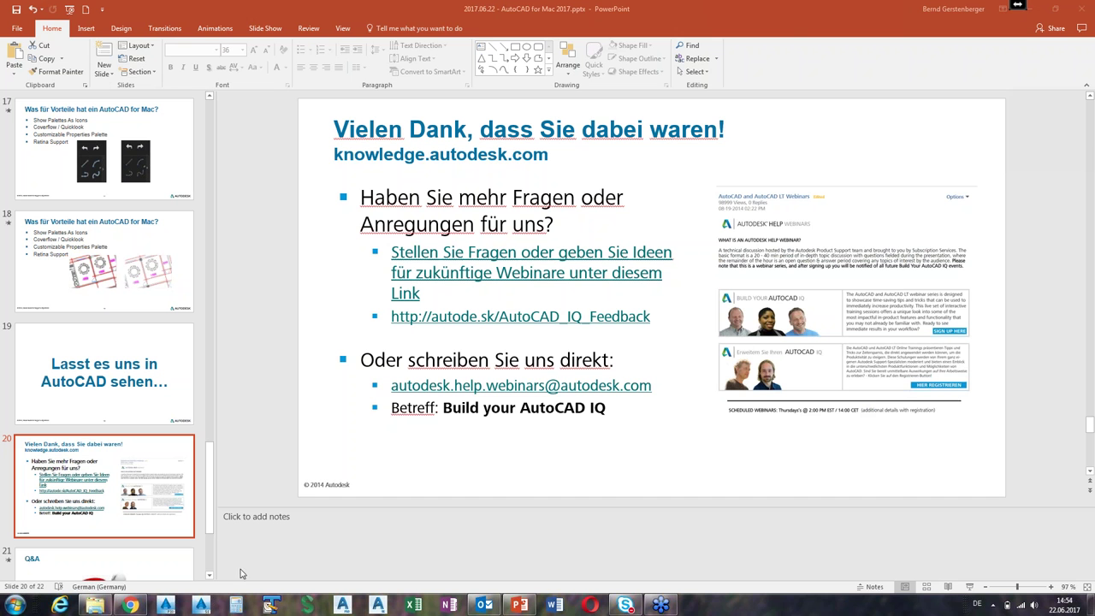
# Step: Select slide 21, the Q&A slide, and present it as a full-screen slide show
pyautogui.click(103, 572)
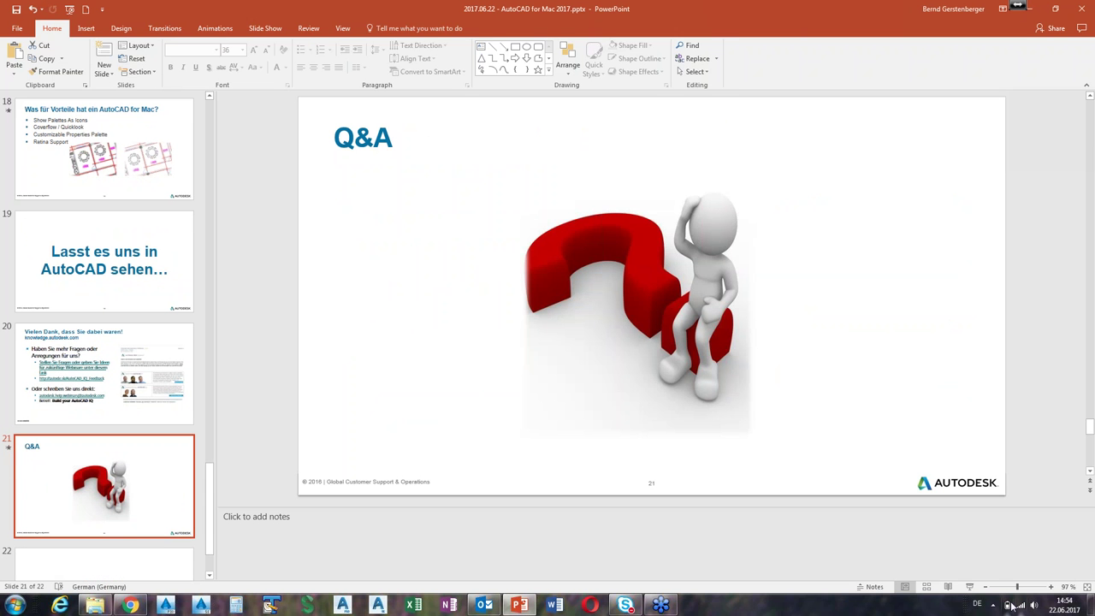
pyautogui.click(970, 586)
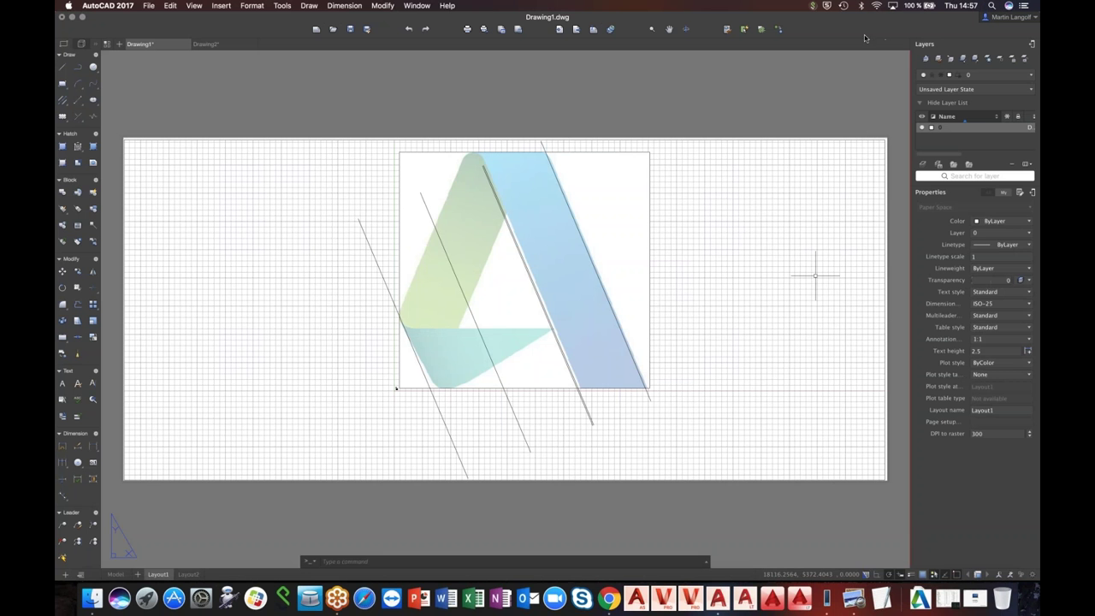
# Step: Expand the tool palette to the full Drafting layout and switch from Layout1 to model space
pyautogui.moveTo(723, 318); pyautogui.dragTo(712, 296)
pyautogui.scroll(2, 271, 111)
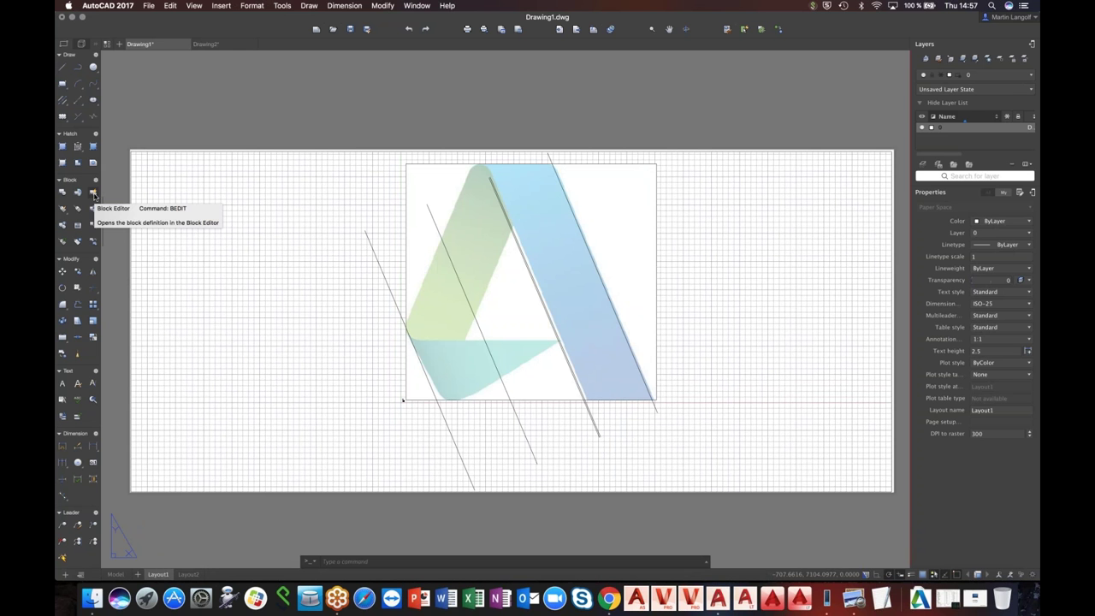
pyautogui.click(97, 48)
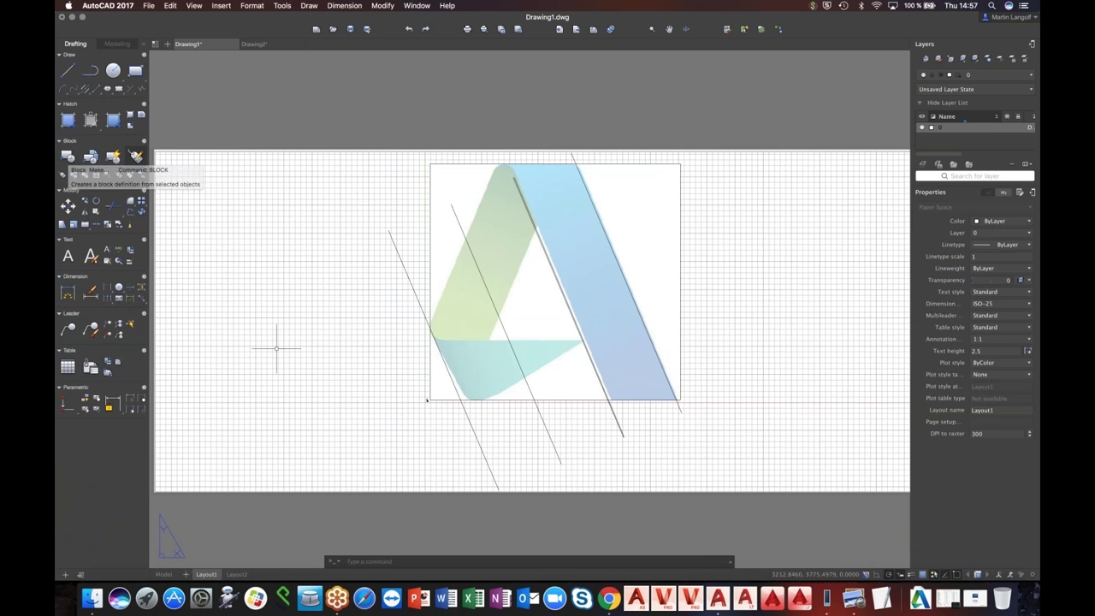
pyautogui.click(167, 574)
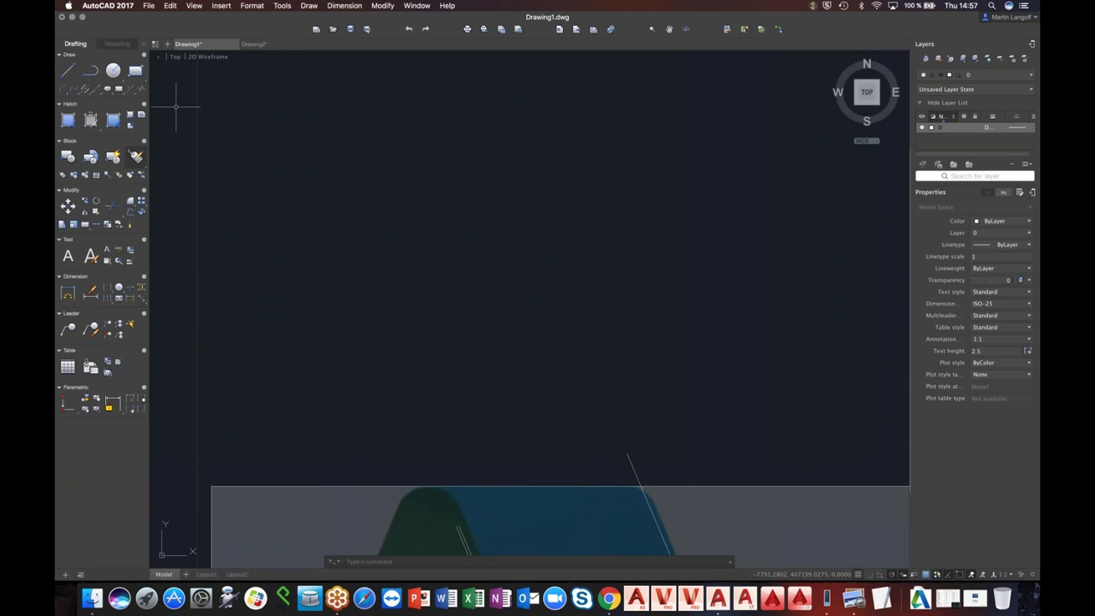
pyautogui.click(135, 70)
# Step: Draw a rectangle, define it as block 'test' with the B command, and open it in the Block Editor
pyautogui.click(421, 209)
pyautogui.click(665, 335)
pyautogui.click(665, 281)
pyautogui.write('block')
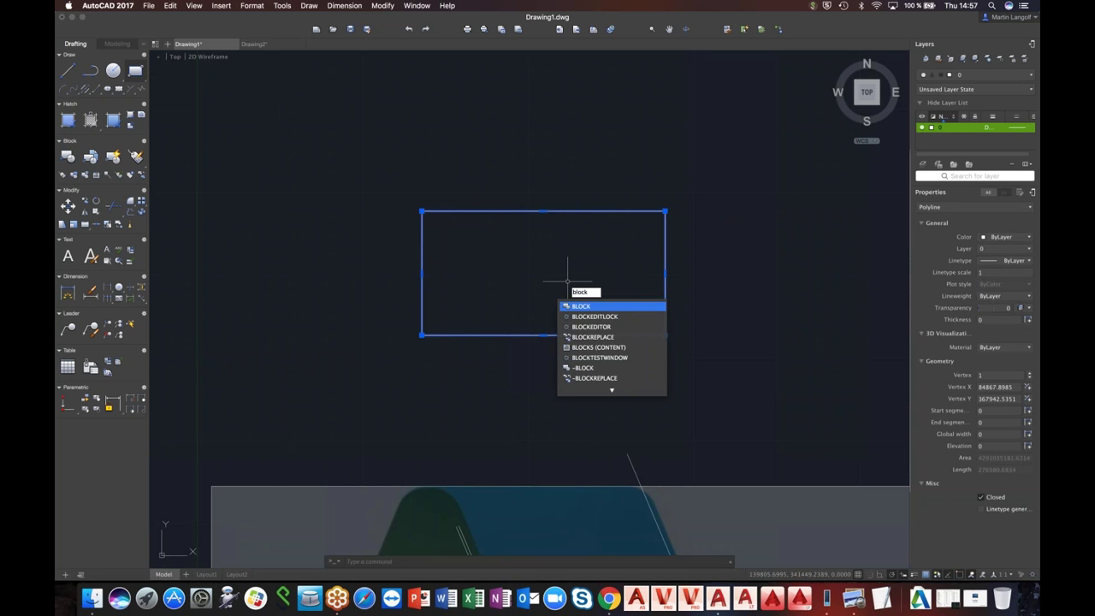
pyautogui.press('Escape')
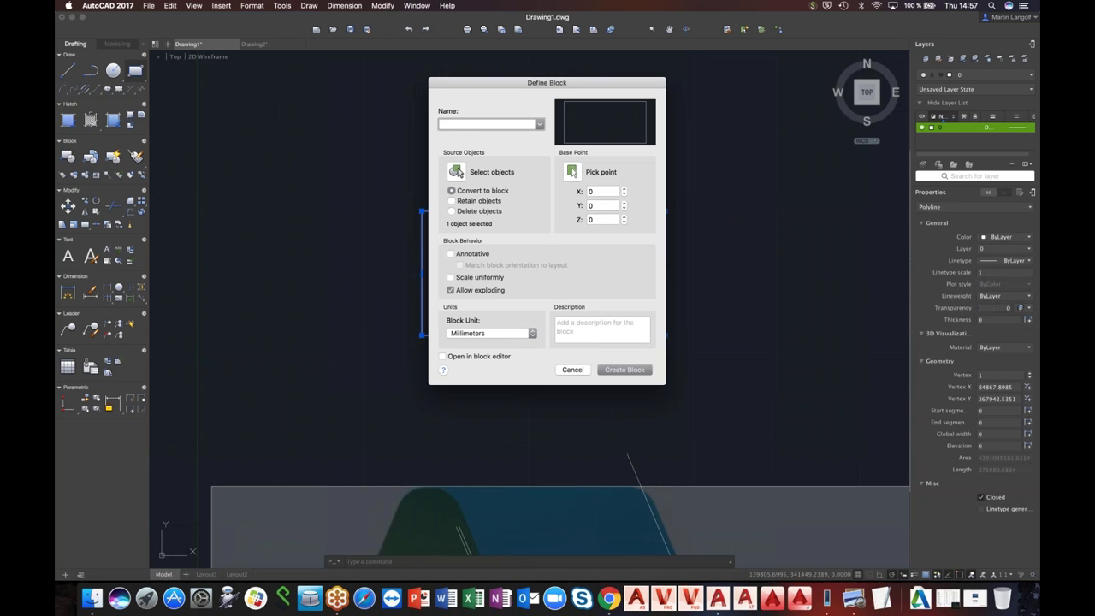
pyautogui.write('test')
pyautogui.click(620, 370)
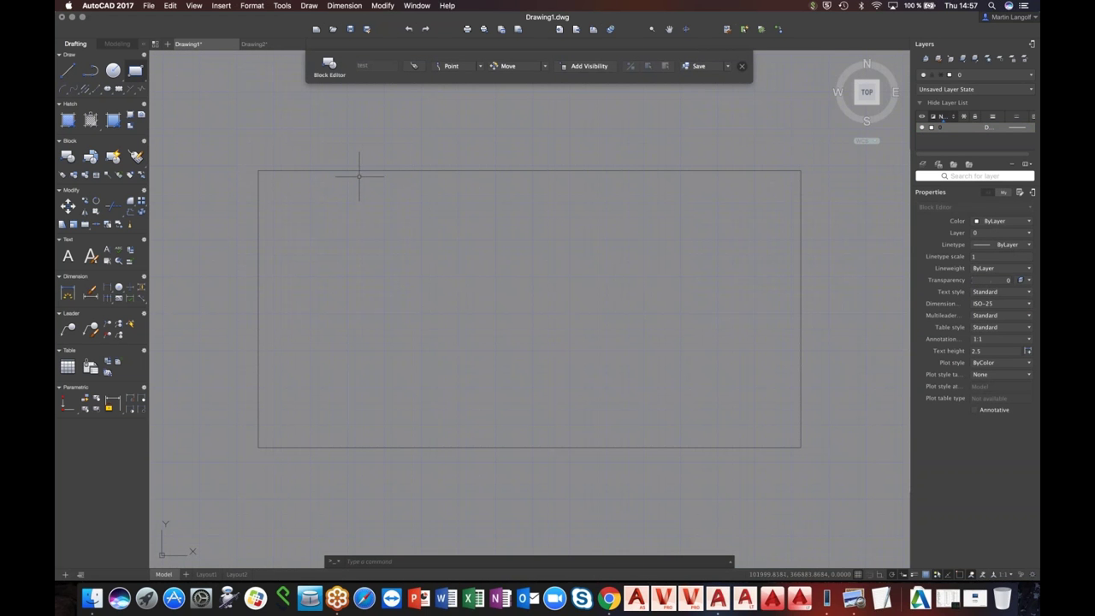
pyautogui.click(542, 68)
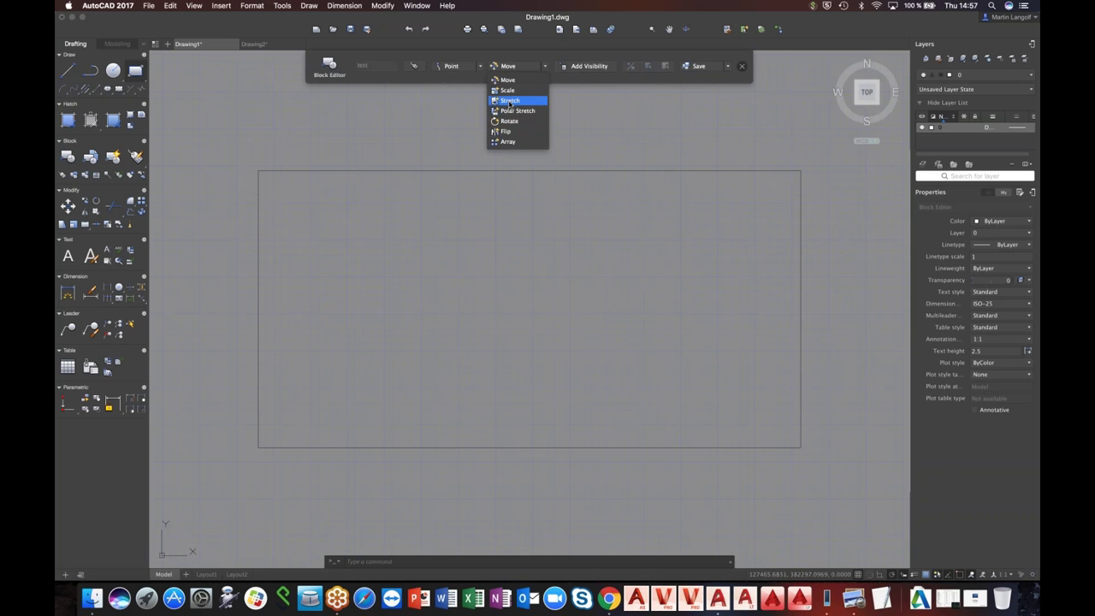
pyautogui.click(482, 70)
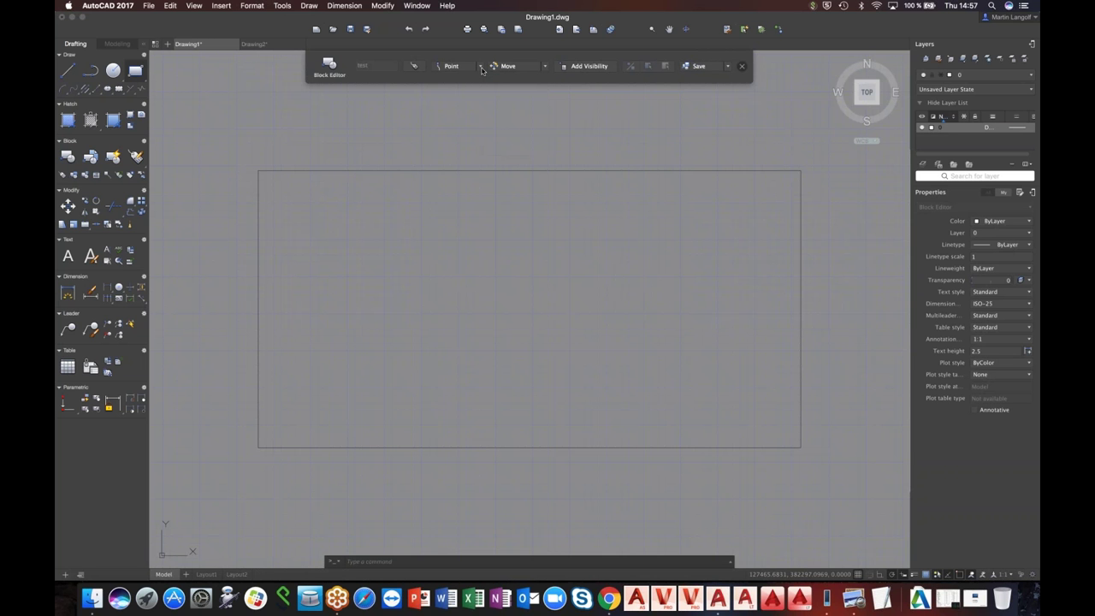
pyautogui.click(481, 67)
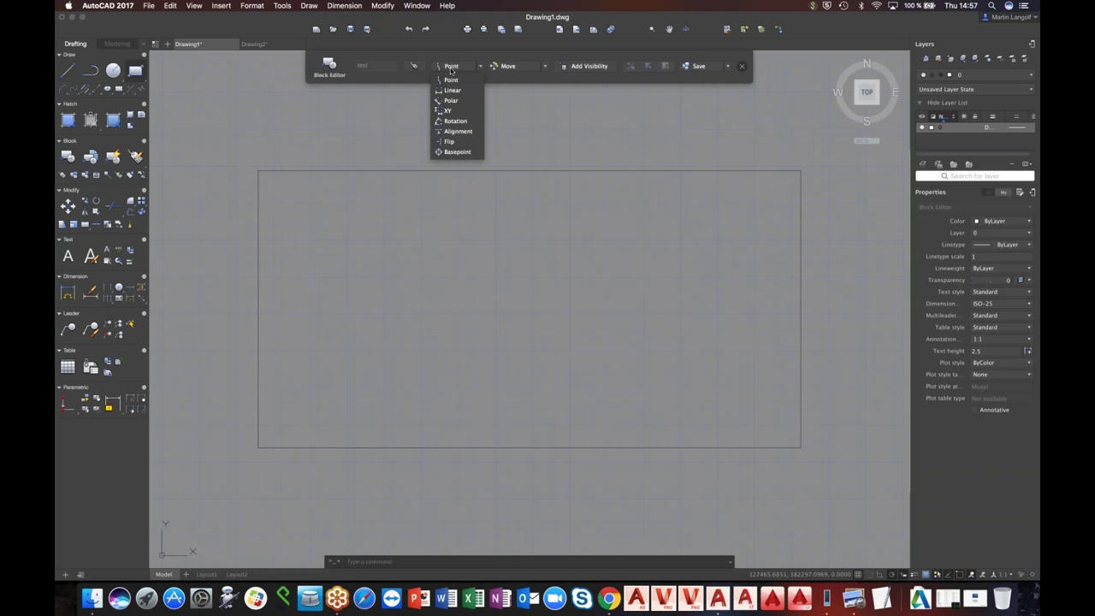
pyautogui.click(579, 68)
pyautogui.click(566, 67)
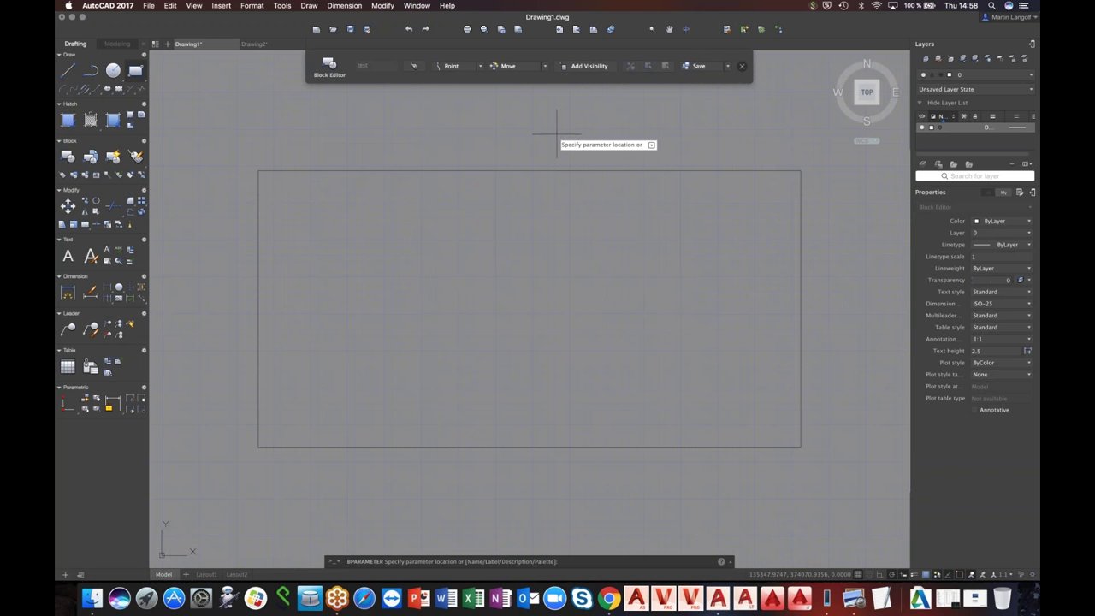
pyautogui.press('Escape')
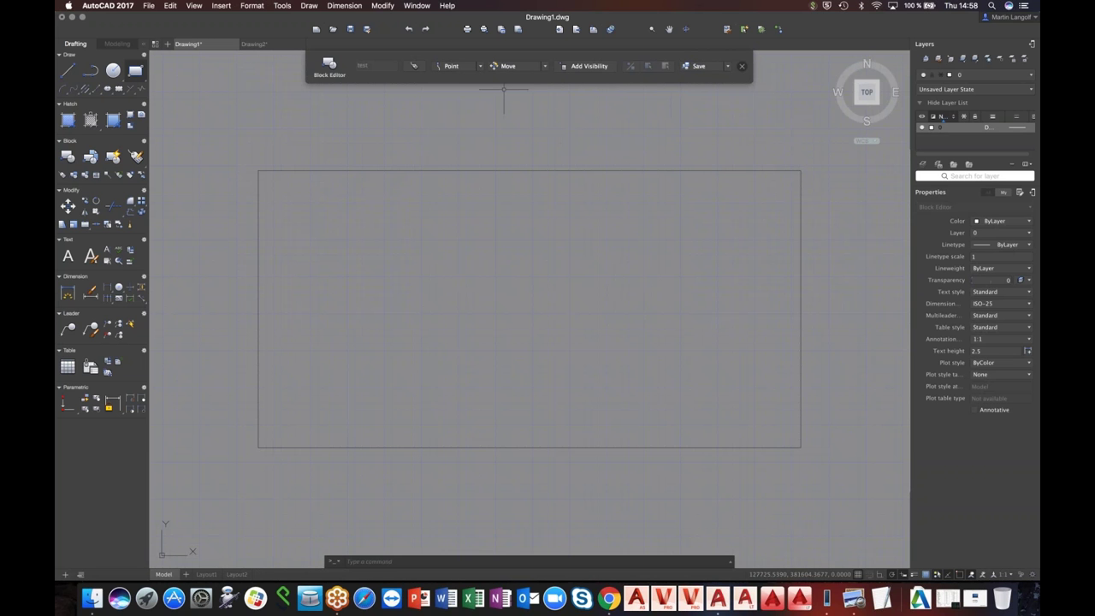
pyautogui.click(545, 66)
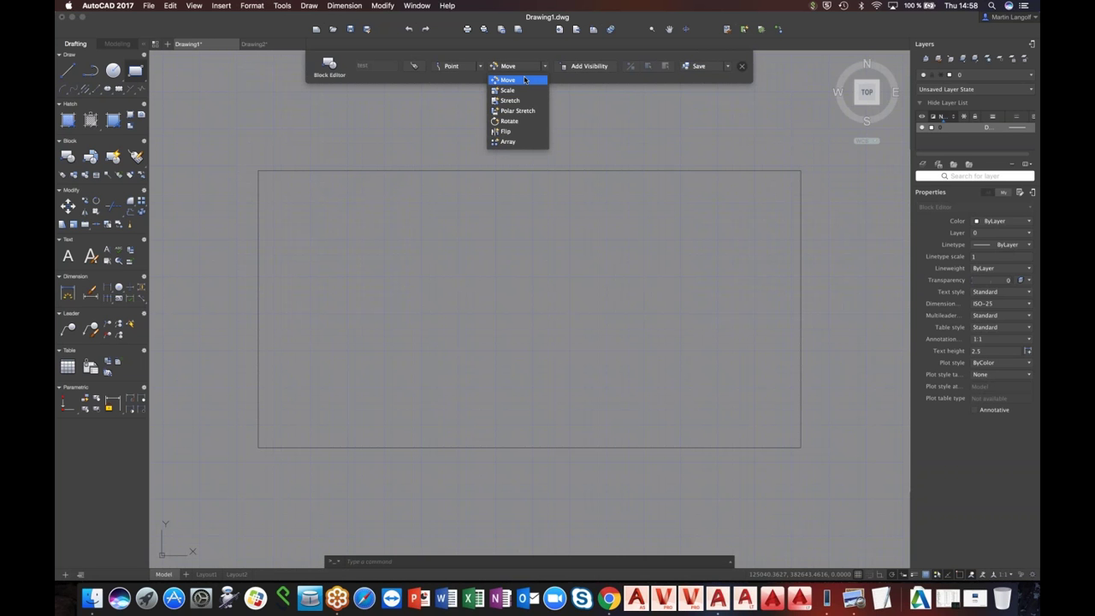
pyautogui.press('Down')
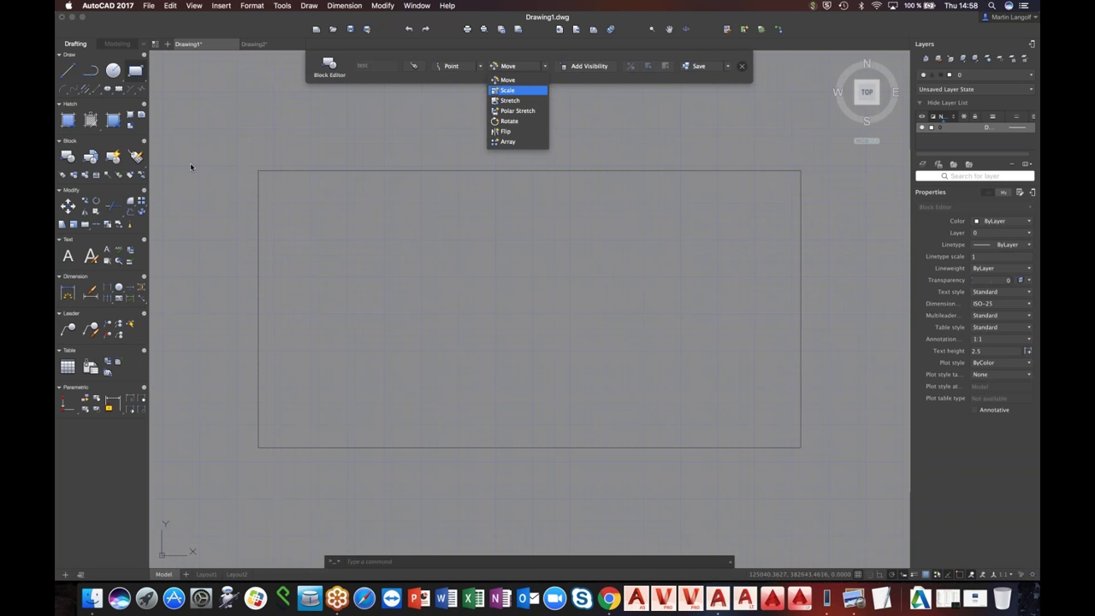
pyautogui.press('Up')
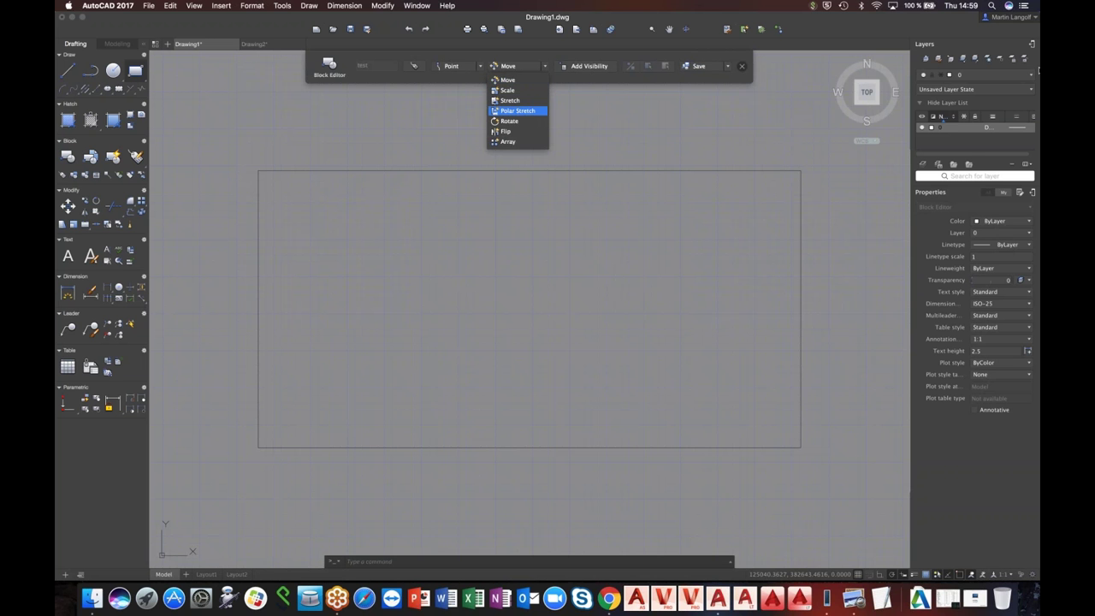
pyautogui.click(743, 68)
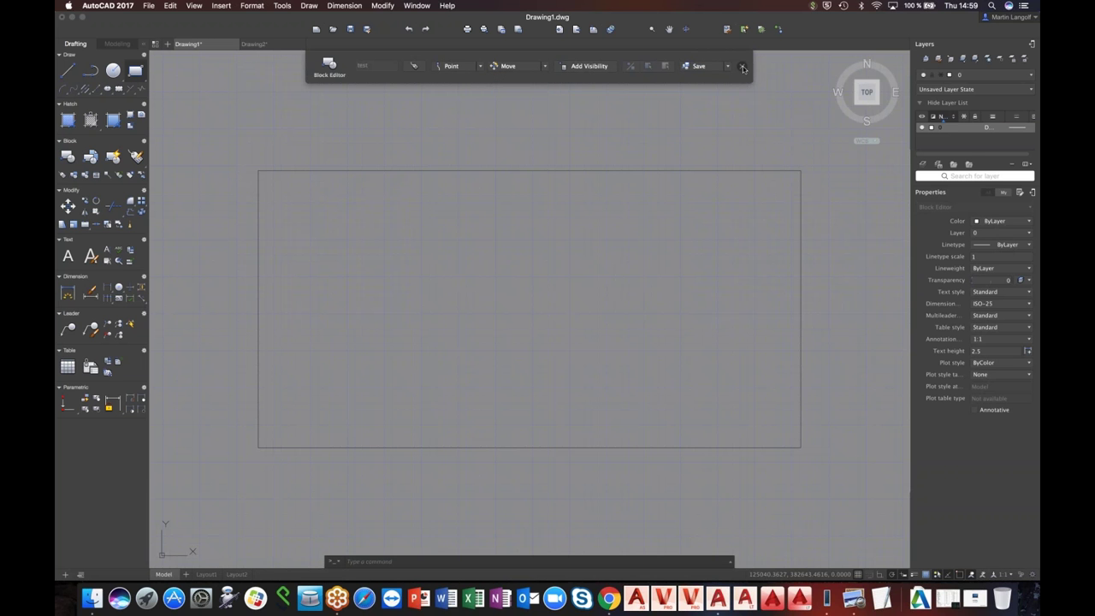
# Step: Close the Block Editor and answer the unsaved-changes prompt for block 'test' to return to the rectangle
pyautogui.click(742, 68)
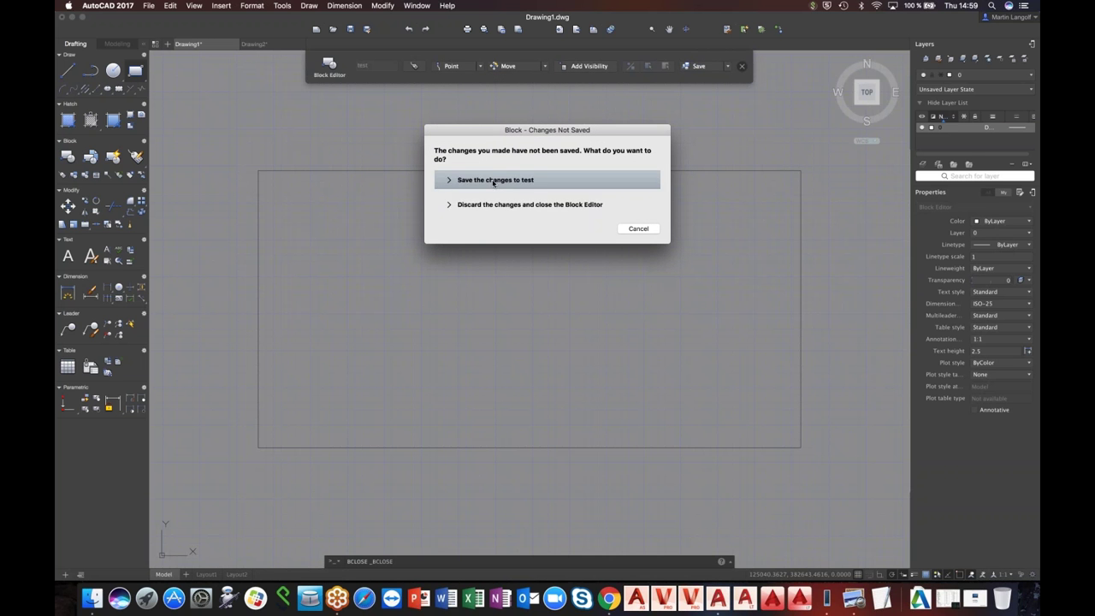
pyautogui.click(490, 206)
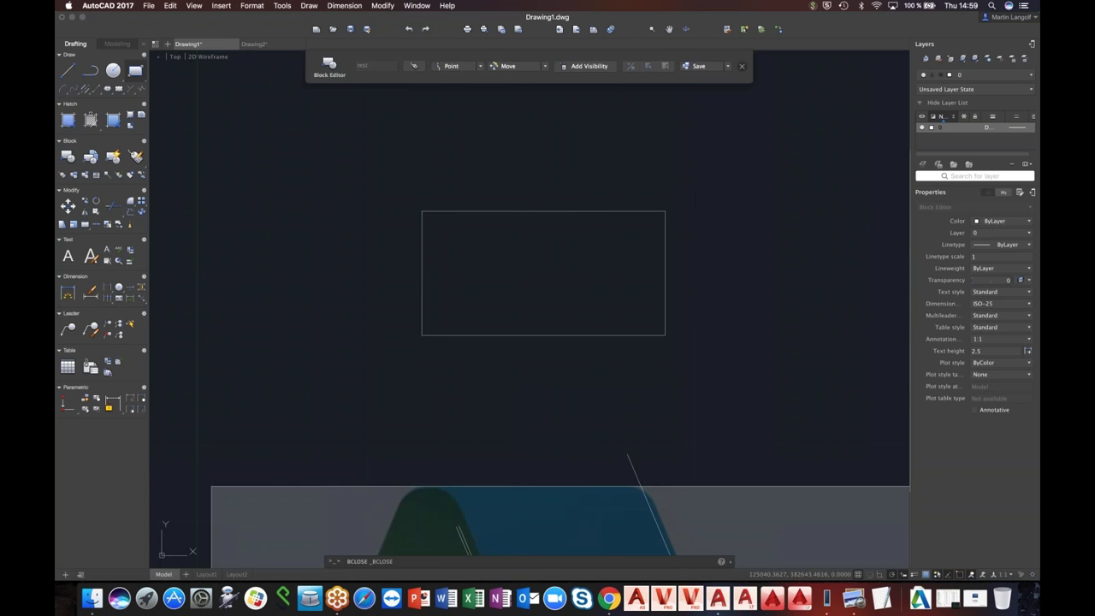